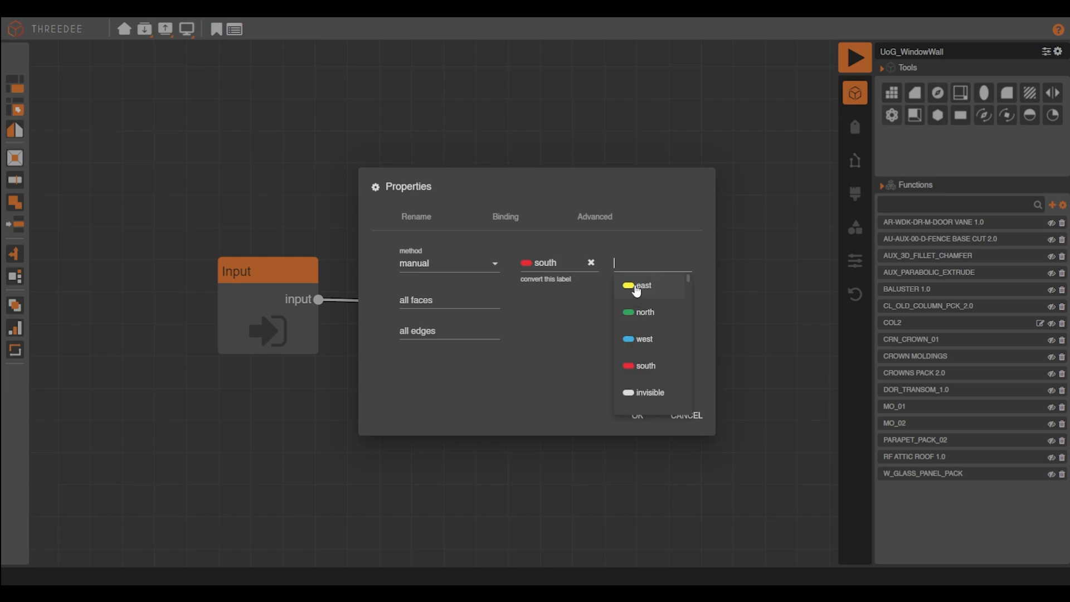
Set the Rename node to convert the south label into F1 and the north label into F2.
left_click(641, 286)
left_click(564, 265)
left_click(567, 314)
left_click(662, 265)
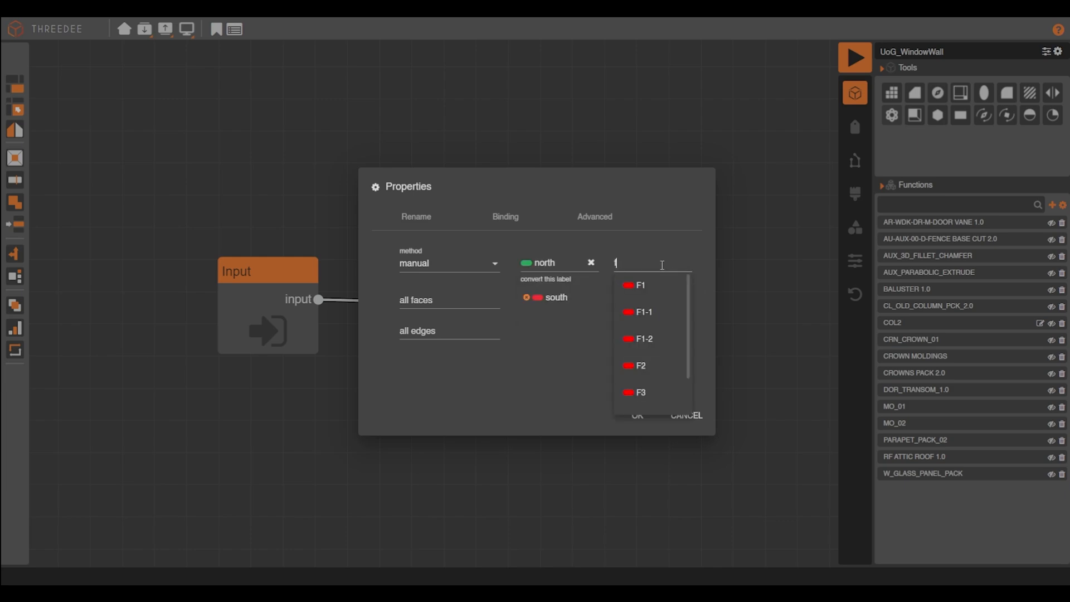
type("f")
left_click(657, 372)
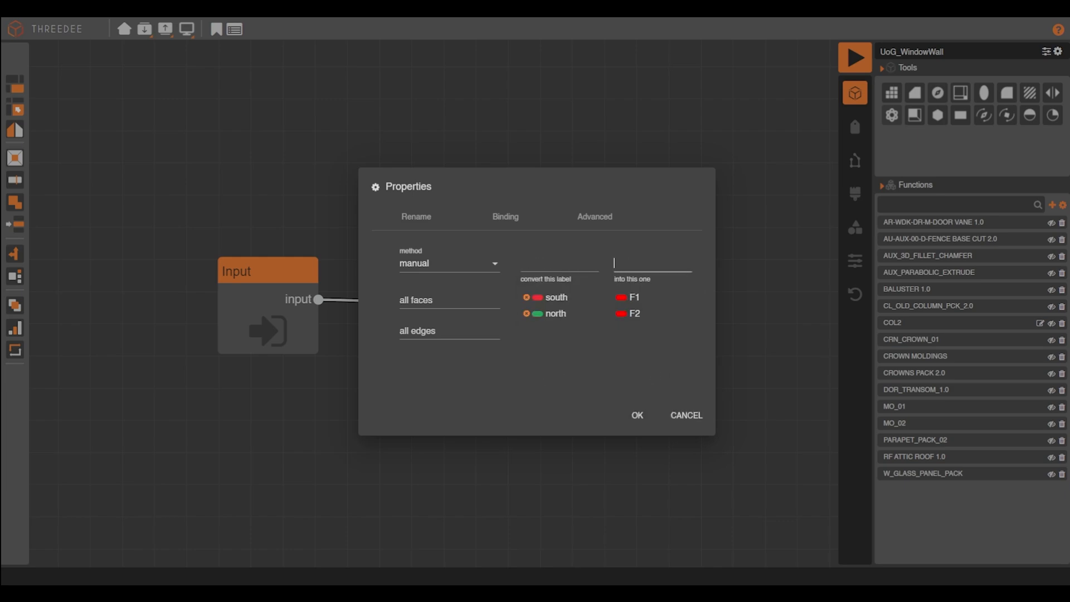
left_click(637, 415)
Open the F1 profile and examine its shape and segment labels.
left_click(855, 160)
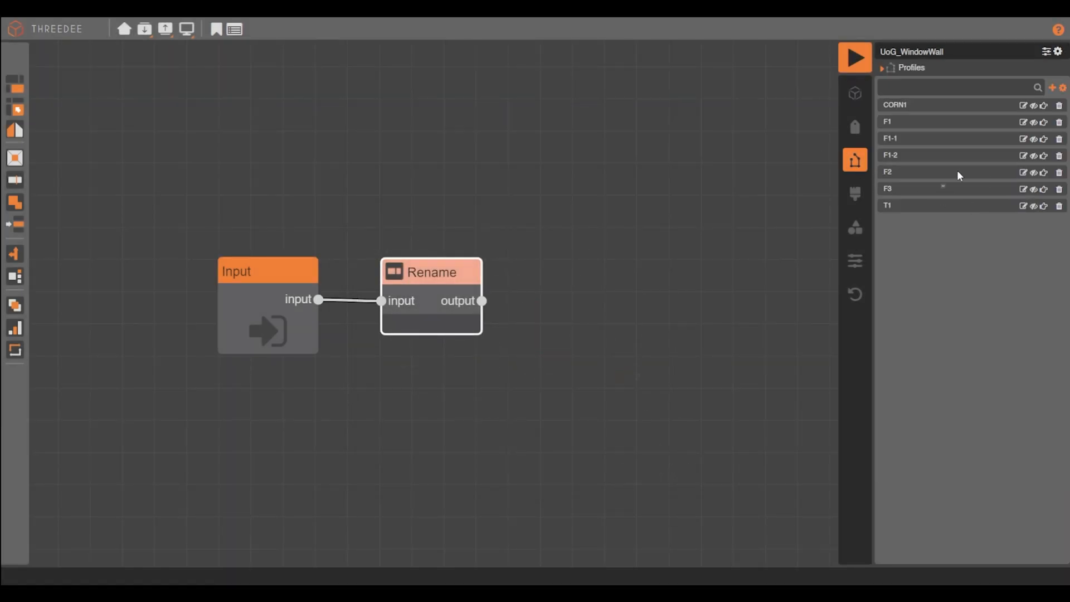
left_click(1024, 123)
left_click(495, 467)
left_click(499, 340)
left_click(497, 177)
scroll(528, 213, "up", 5)
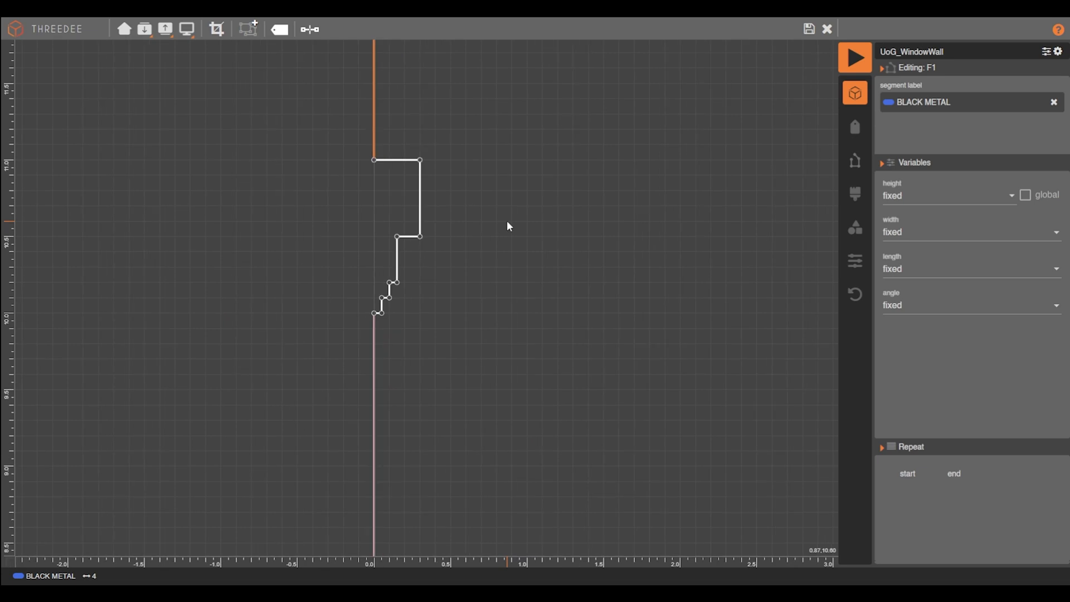
scroll(507, 220, "down", 5)
left_click(825, 30)
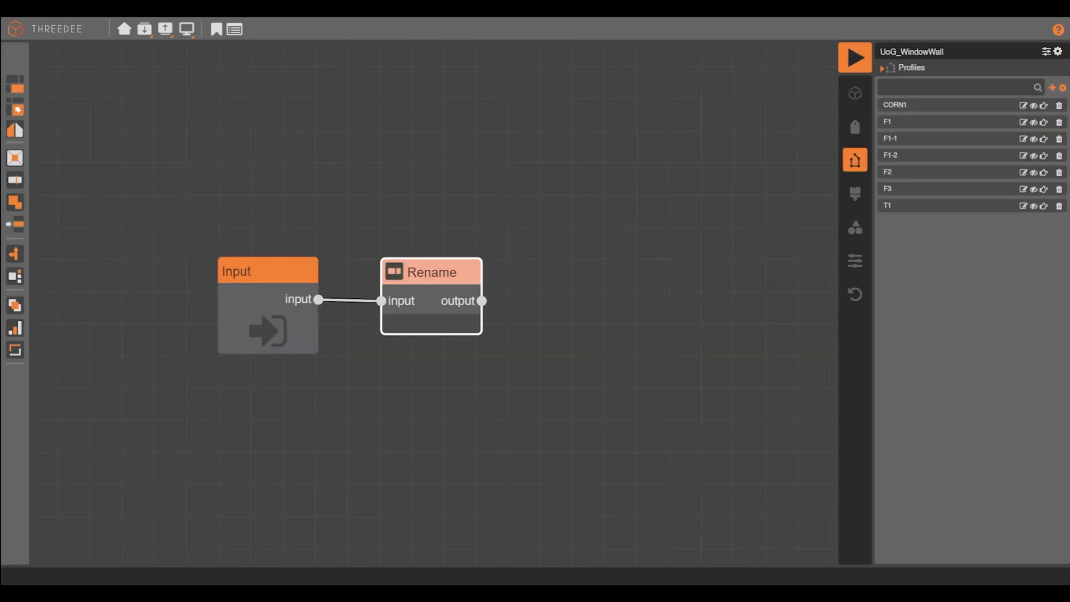
Add an Extrude node after the Rename node, set to extrude by label.
left_click_drag(555, 305, 555, 306)
left_click(577, 356)
left_click(451, 263)
left_click(438, 333)
left_click(637, 415)
Run the graph and examine the extruded wall from another angle.
left_click(854, 58)
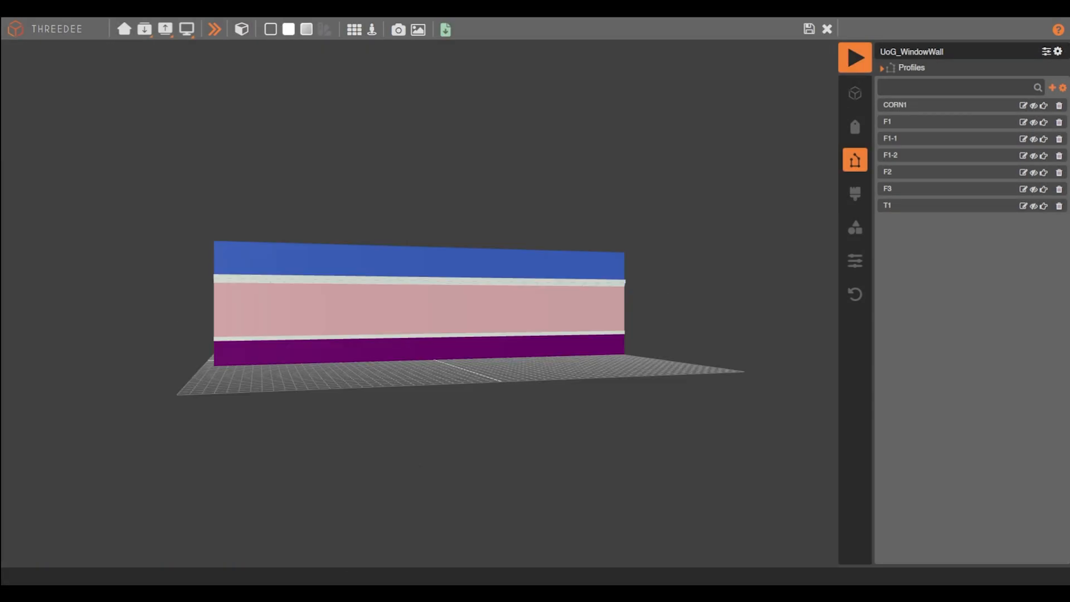
mouse_move(301, 384)
left_mouse_down()
mouse_move(109, 390)
mouse_move(205, 404)
mouse_move(517, 396)
mouse_move(415, 356)
mouse_move(399, 207)
mouse_move(546, 201)
mouse_move(529, 190)
mouse_move(401, 195)
left_mouse_up()
left_click(827, 29)
Bookmark the Rename node as AddProfiles.
left_click_drag(518, 355, 418, 351)
left_click(351, 279)
left_click(223, 31)
type("AddProfile")
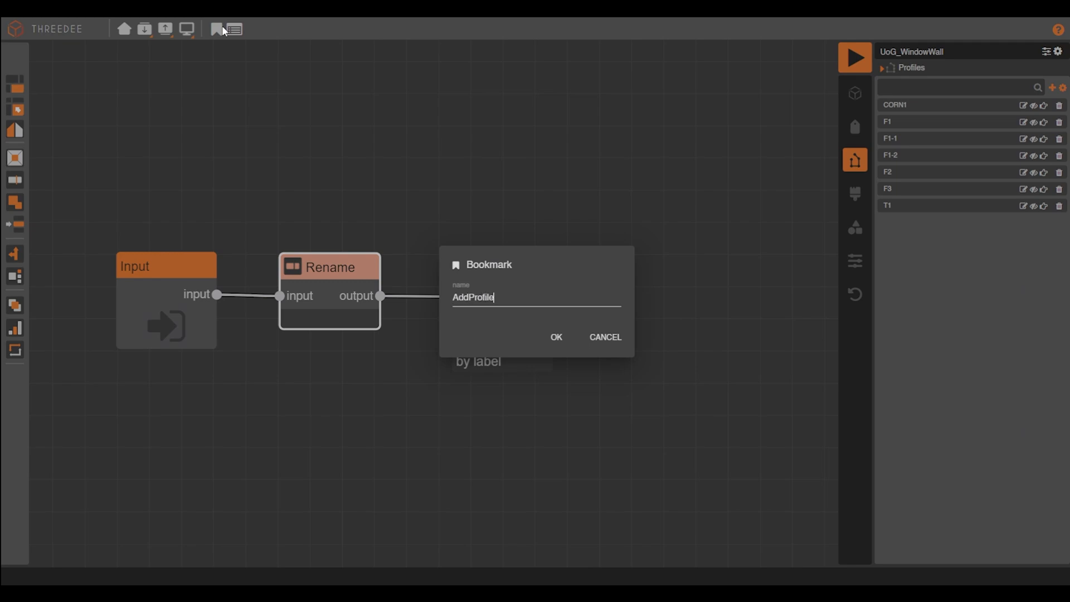
type("s")
key("Return")
Add a Select node on the Extrude sides output with the labels ACCENT, BLACK METAL, BOLT and CEILING.
scroll(426, 307, "down", 3)
left_click_drag(427, 309, 461, 310)
left_click(519, 370)
left_click(552, 261)
type("a")
left_click(558, 272)
type("bl")
left_click(547, 287)
type("b")
left_click(563, 336)
type("c")
left_click(577, 281)
left_click(637, 415)
Add a Cut node on the ACCENT output and draw a horizontal cut across the middle of a square base face.
scroll(562, 314, "down", 3)
middle_click_drag(562, 313, 239, 355)
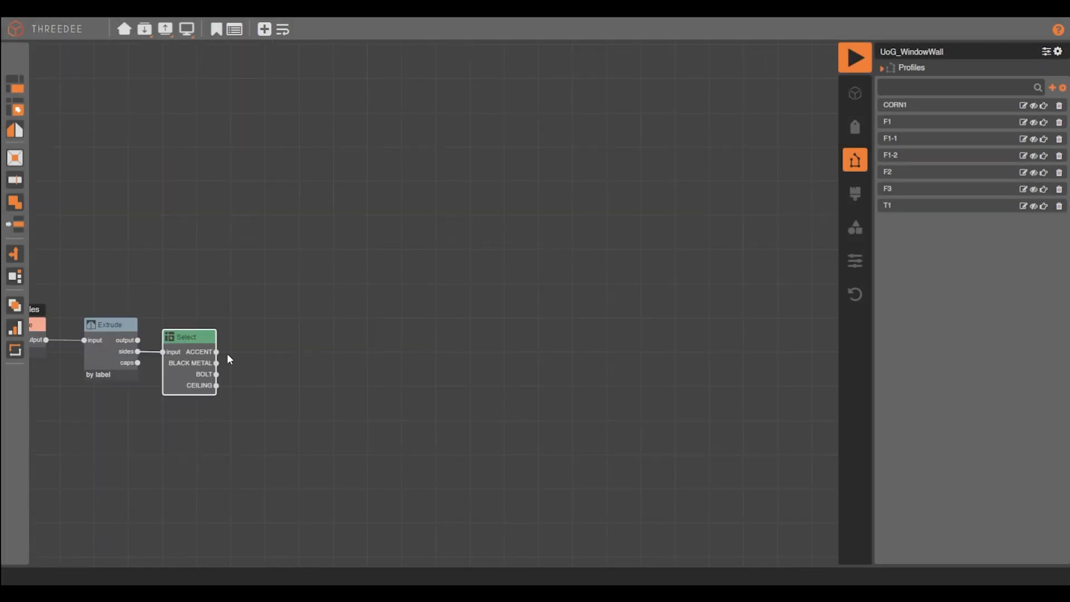
left_click_drag(295, 310, 269, 213)
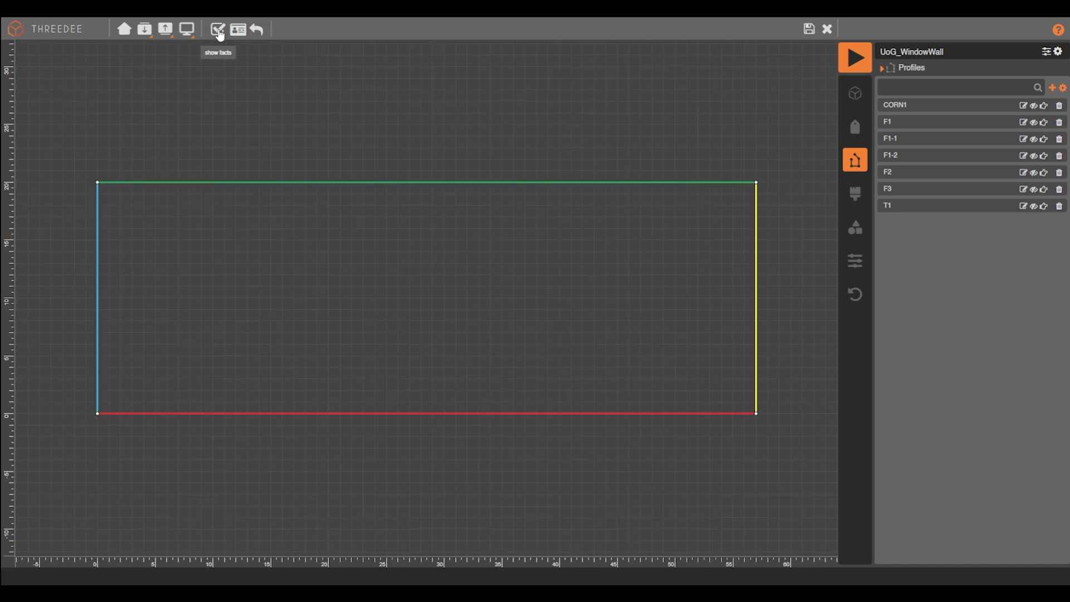
left_click(827, 28)
left_click(580, 322)
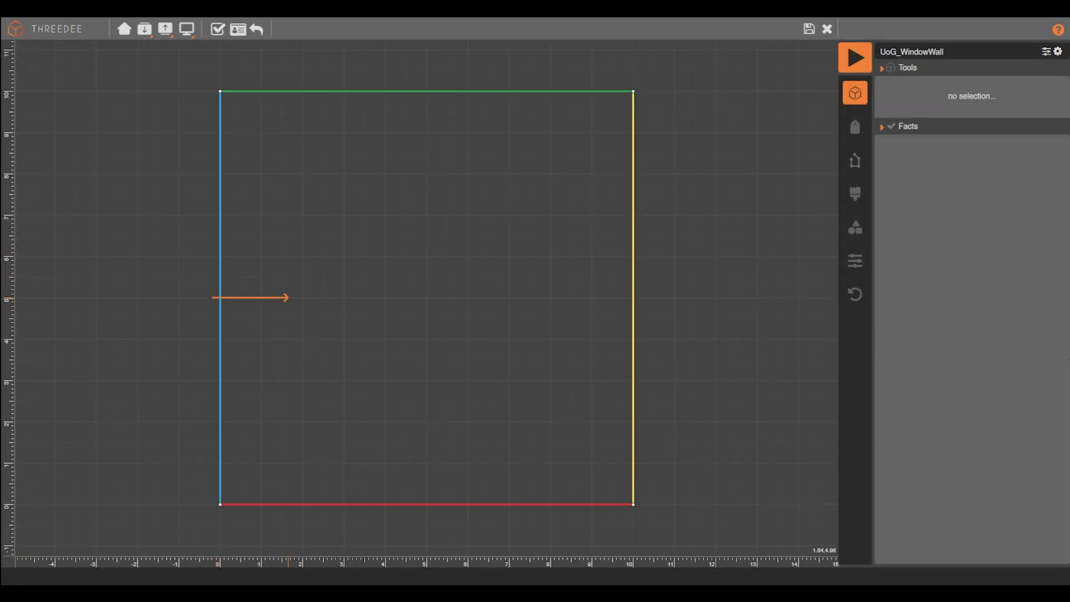
left_click_drag(288, 297, 641, 298)
Repeat the cut by length at a distance of 5, labelling the primary side edges east, west, north and south from top to right.
left_click(286, 30)
left_click(442, 212)
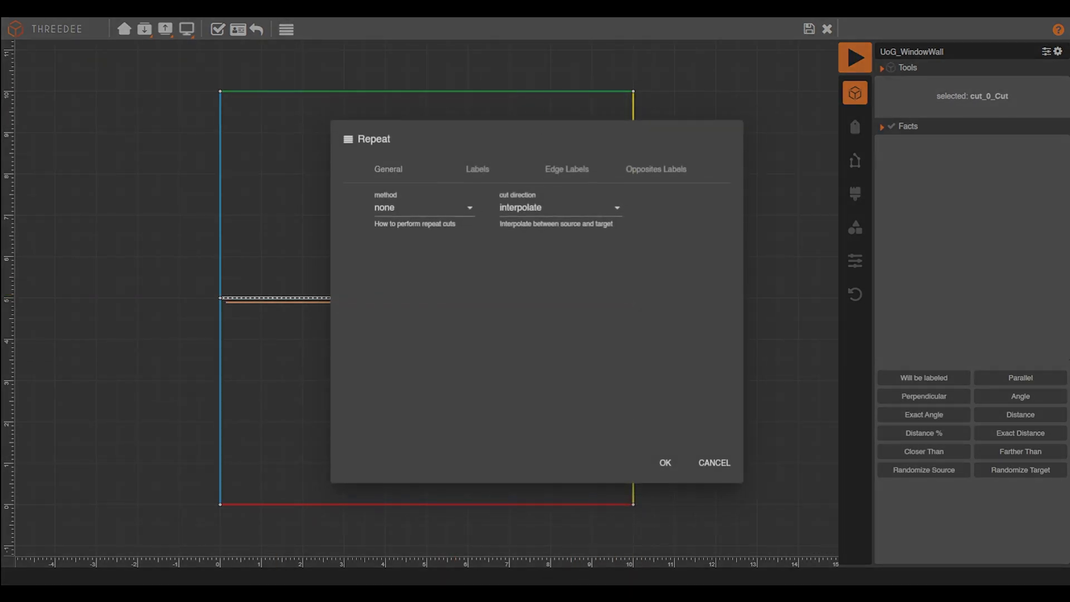
left_click(430, 234)
left_click(454, 242)
type("5")
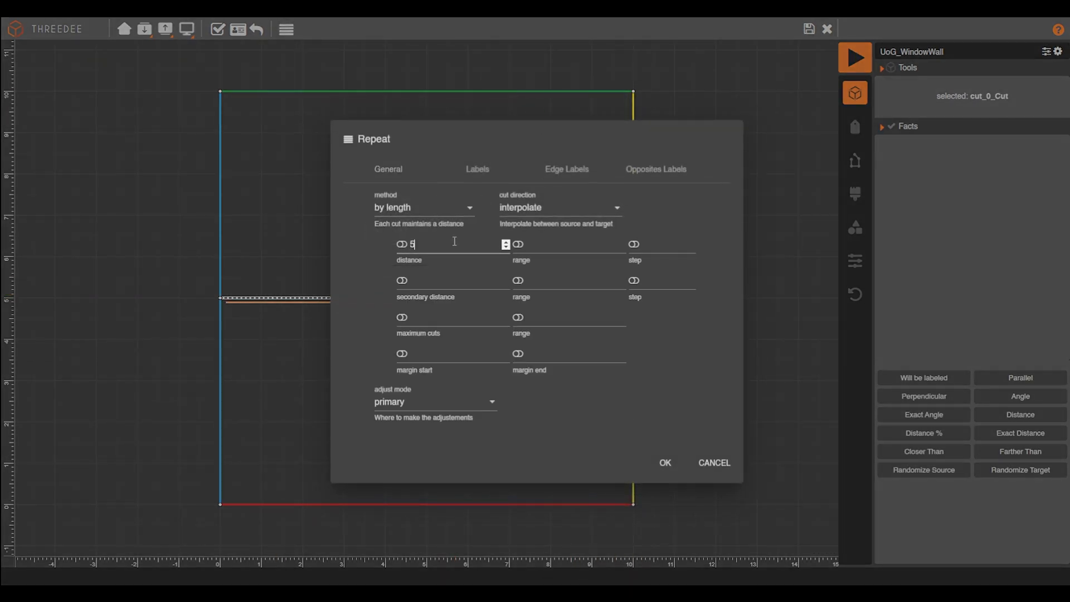
left_click(566, 169)
left_click(366, 202)
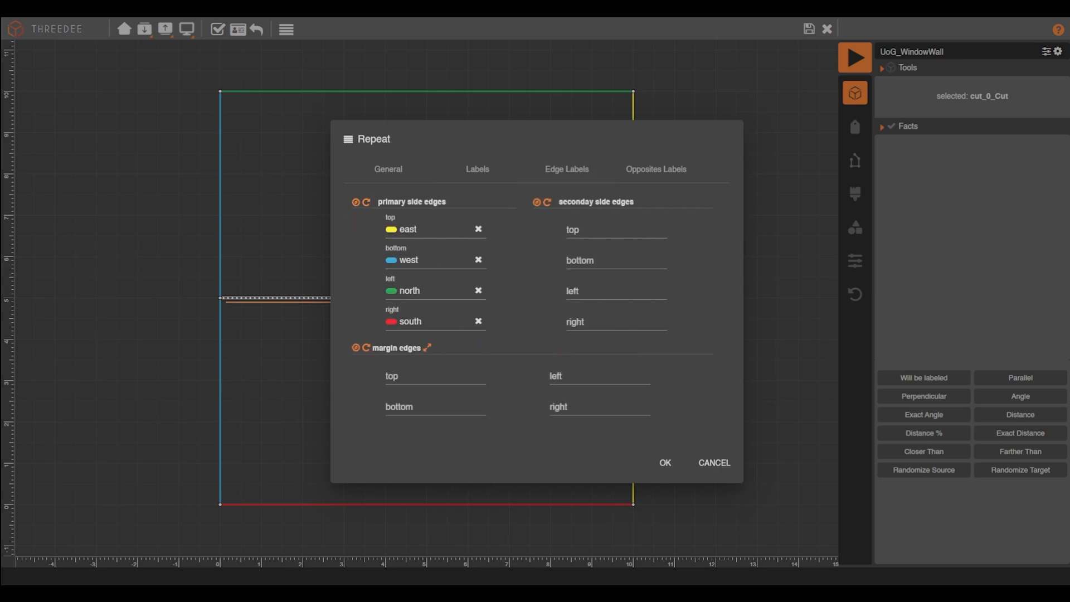
left_click(665, 462)
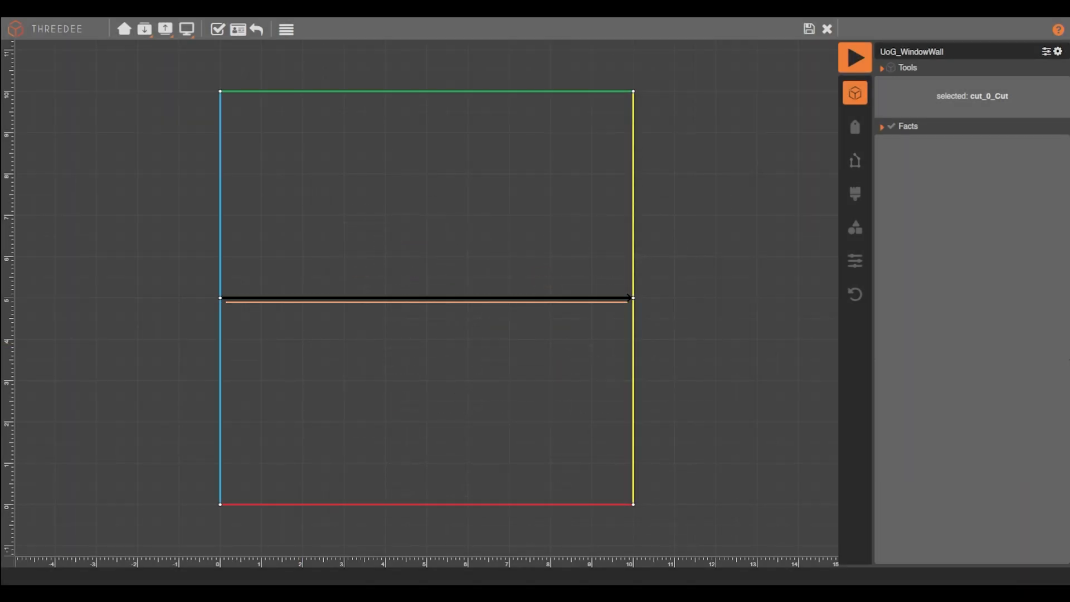
Save the cut and bookmark the Cut node as Windows.
left_click(809, 29)
right_click(286, 205)
left_click(216, 30)
type("Windows")
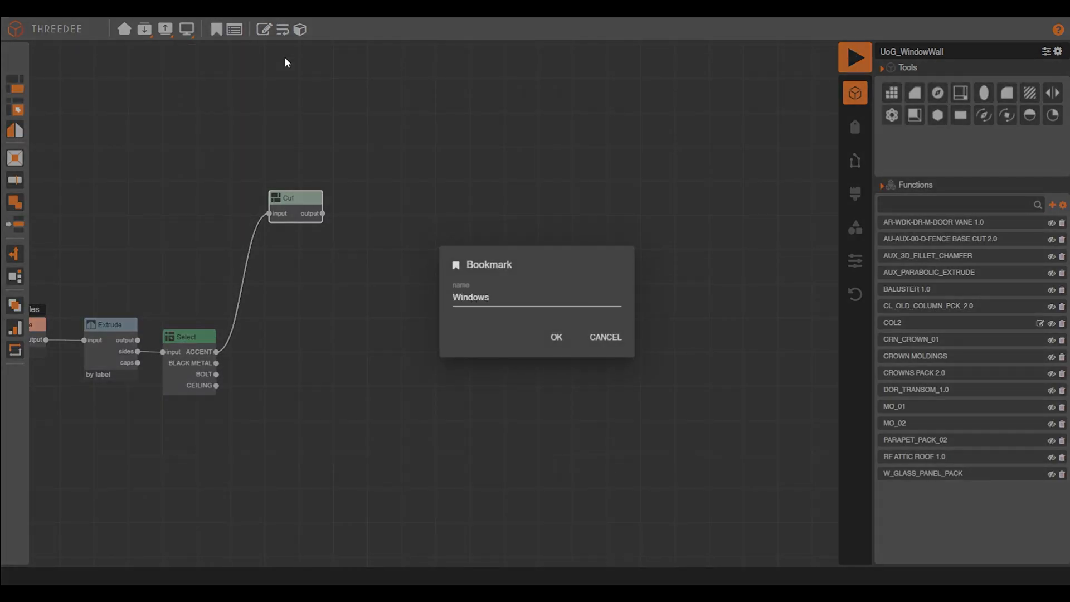
key("Return")
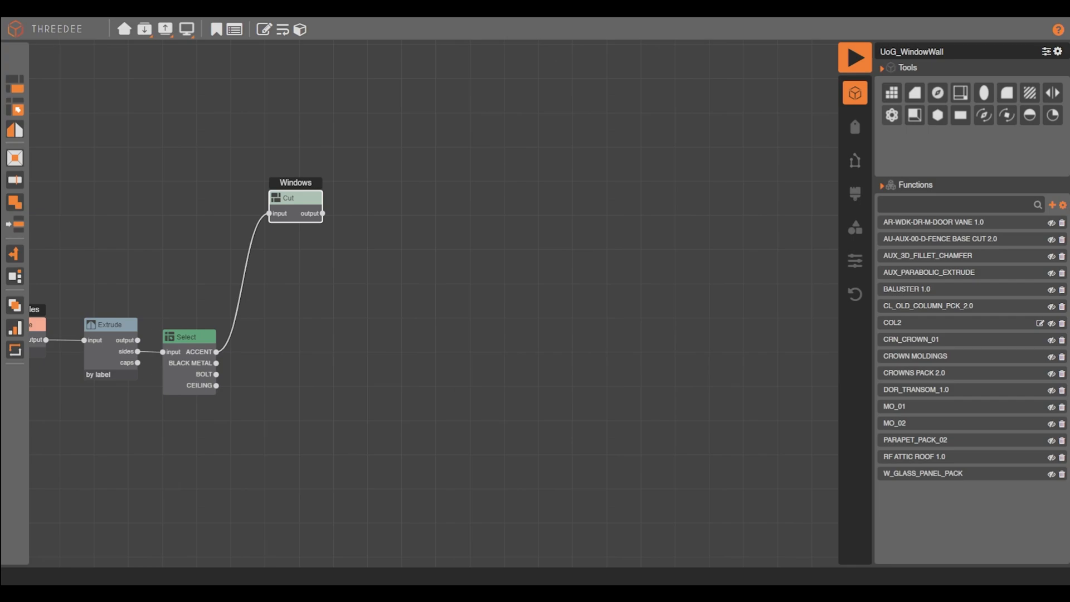
Add a second Cut node after Windows and draw horizontal cuts at heights of about 7 and 4 on a square face.
left_click_drag(322, 213, 369, 213)
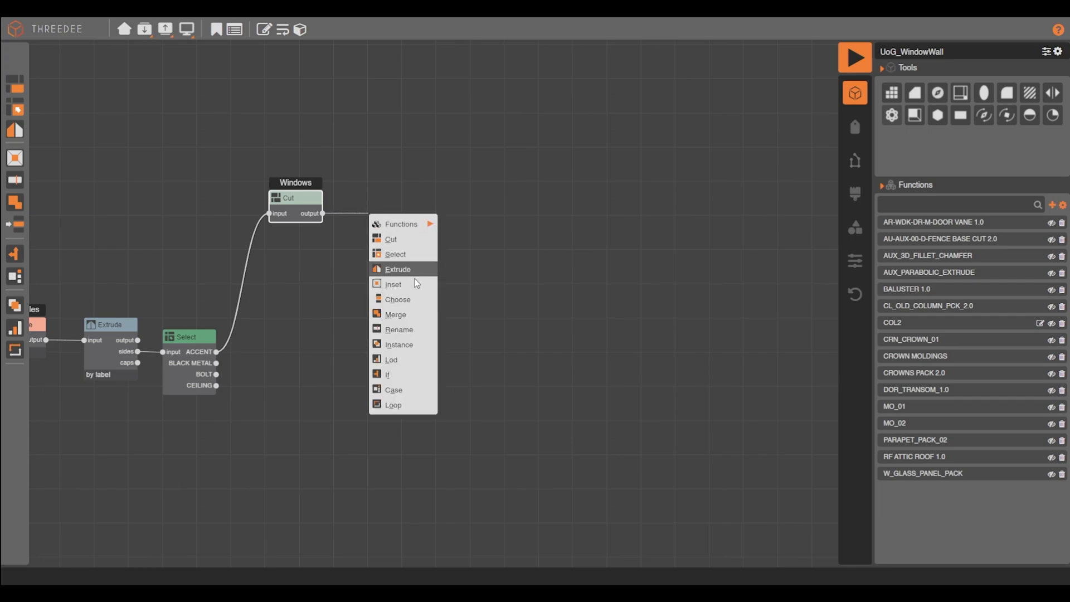
left_click(386, 241)
left_click(231, 29)
left_click(528, 354)
left_click_drag(214, 215, 620, 216)
left_click_drag(206, 340, 671, 341)
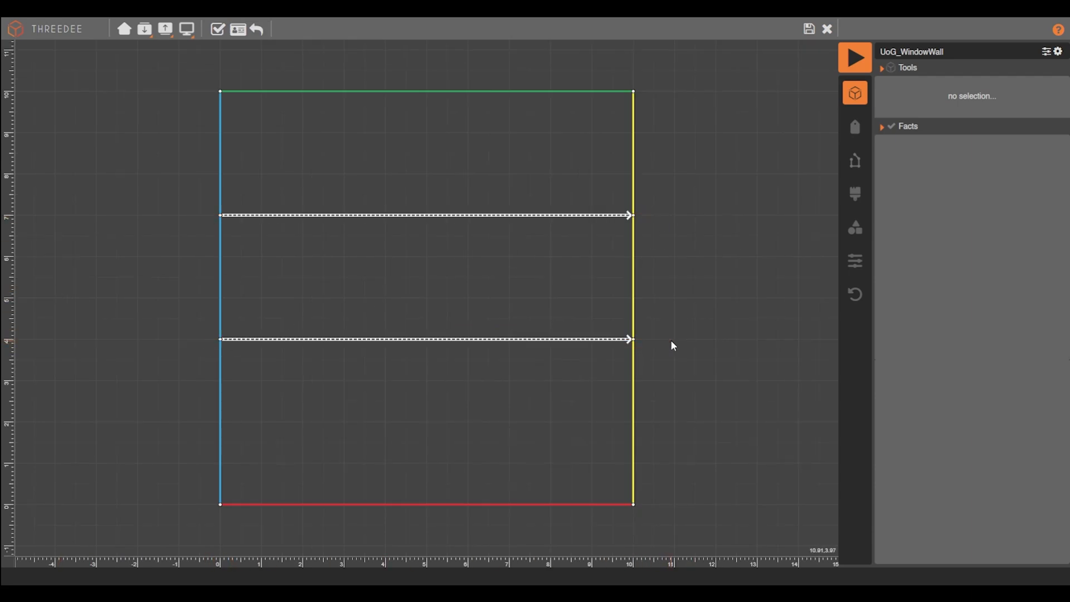
Make the upper cut parallel to the green upper base edge and show the element names.
left_click(403, 216)
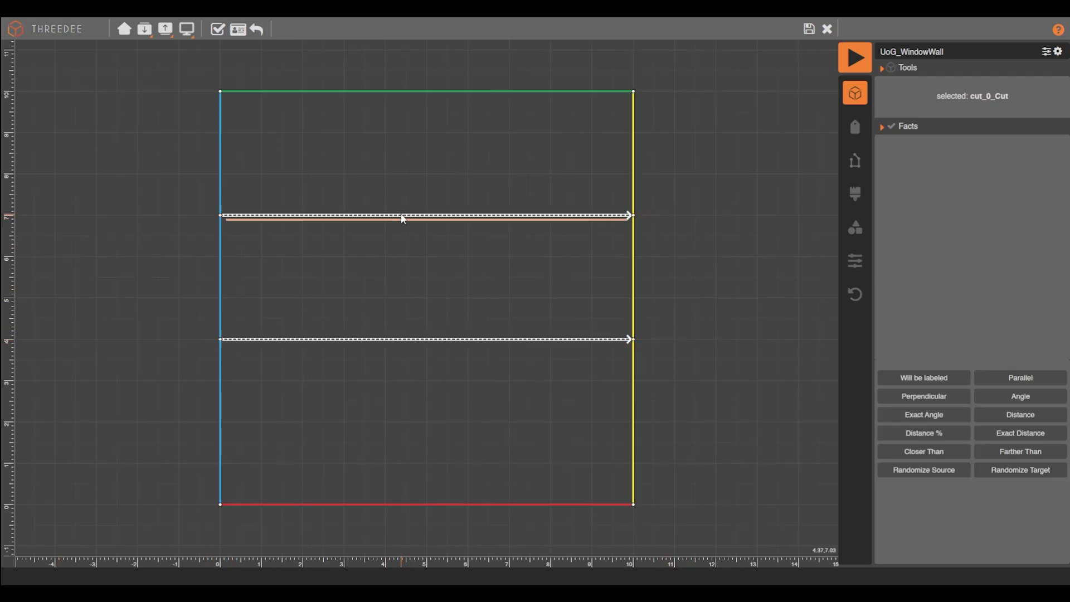
left_click(392, 92, "shift")
left_click(893, 377)
left_click(241, 32)
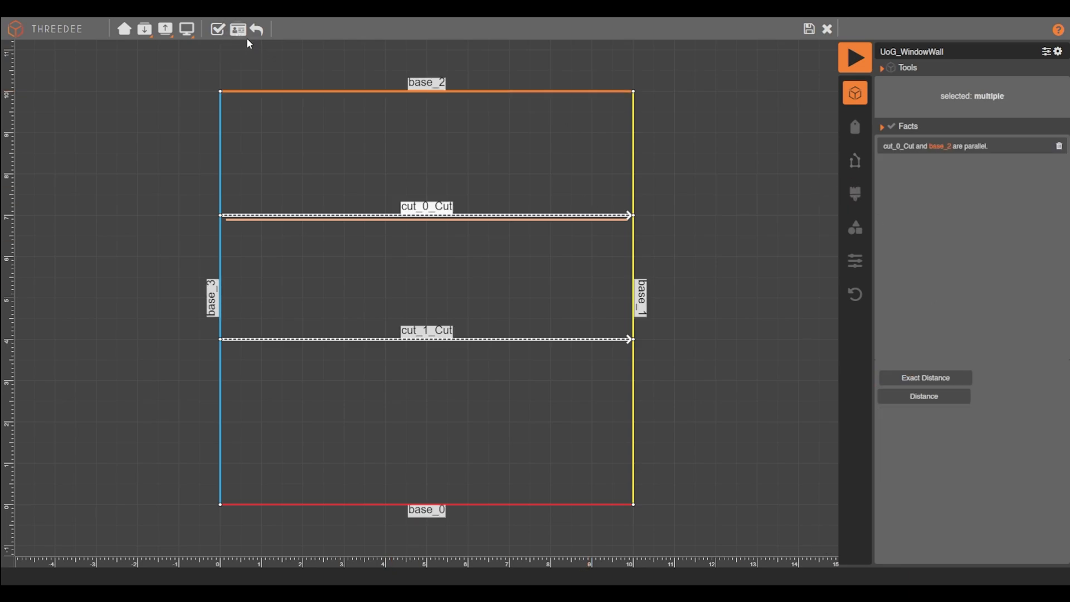
Fix the distance between the upper cut and base_0 at exactly 4 units.
left_click(529, 214)
left_click(535, 504, "shift")
left_click(926, 382)
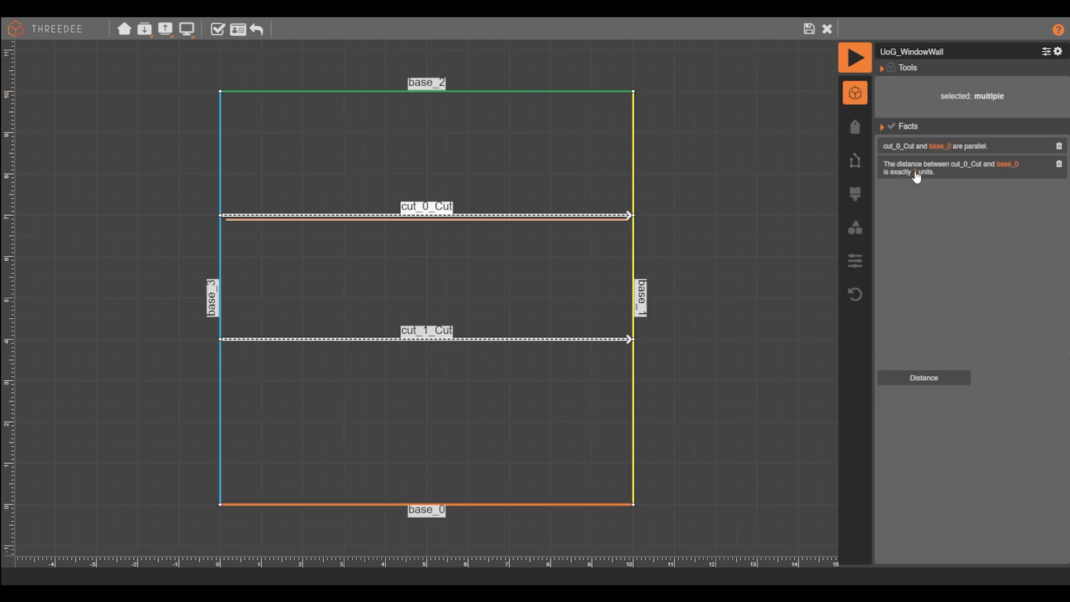
left_click(915, 172)
type("4")
key("Return")
Repeat the lower cut by length, perpendicular to the cut, with distance 2.5, maximum cuts 1 and secondary adjust mode.
left_click(426, 339)
left_click(286, 30)
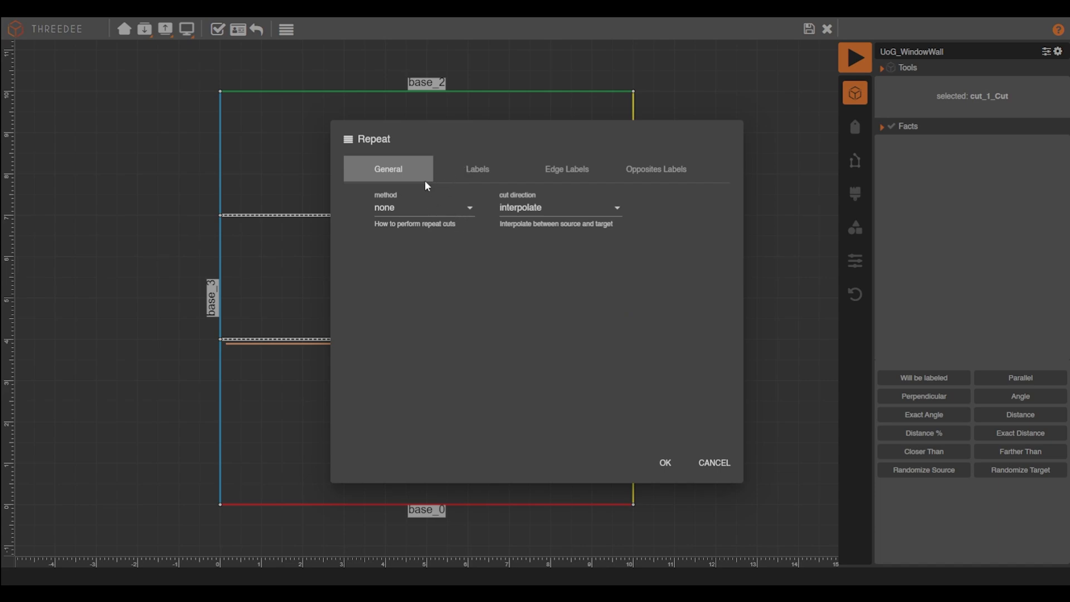
left_click(425, 207)
left_click(423, 239)
left_click(431, 246)
type("2.5")
left_click(448, 315)
type("1")
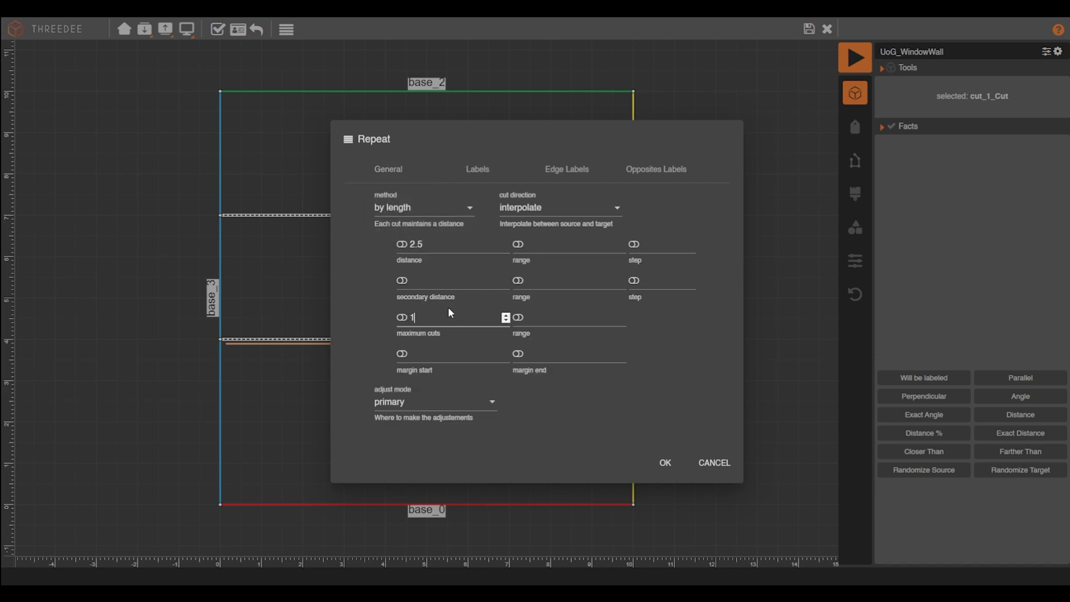
left_click(437, 402)
left_click(436, 424)
left_click(546, 207)
left_click(580, 276)
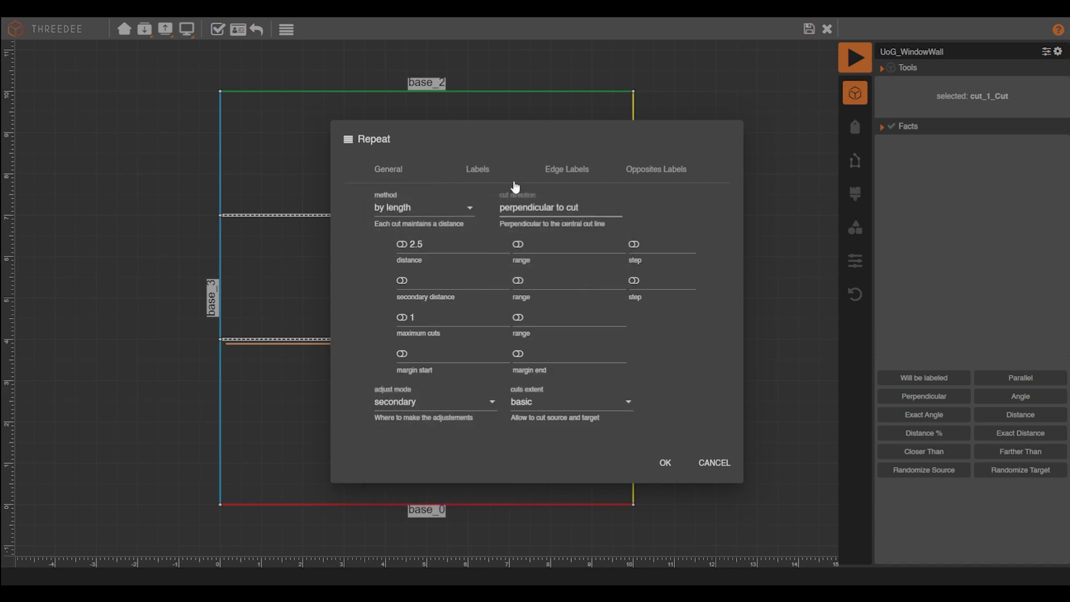
Label all primary faces of the repeat east and all secondary faces WALL1.
left_click(477, 169)
left_click(424, 223)
left_click(416, 244)
left_click(426, 255)
type("w")
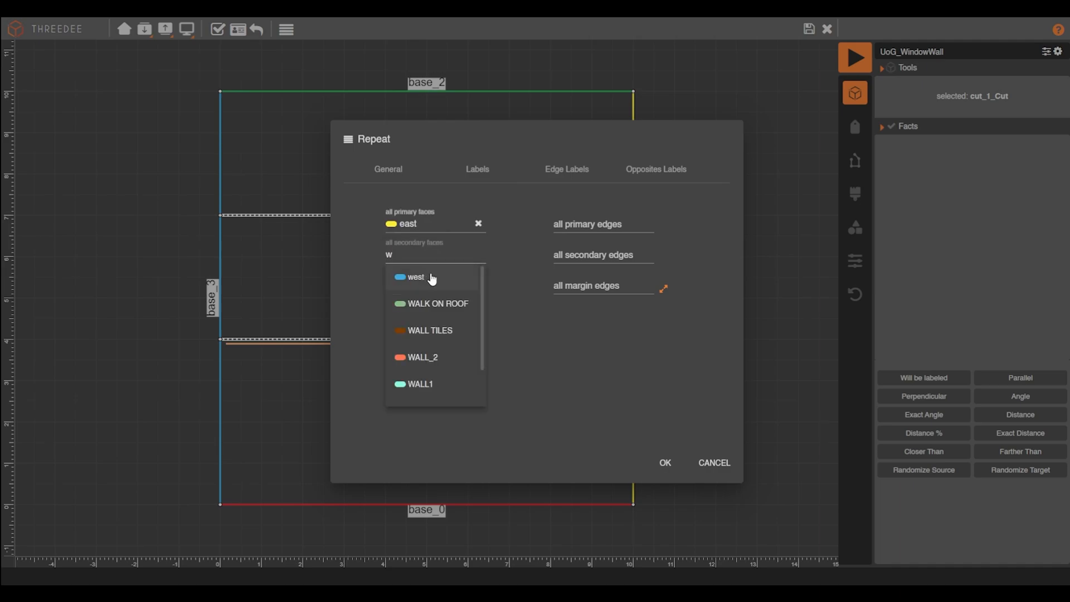
left_click(416, 277)
Fill in the repeat's primary side edge labels, accept the repeat, and select the uppermost face.
left_click(566, 169)
left_click(366, 202)
double_click(366, 203)
left_click(665, 463)
left_click(433, 174)
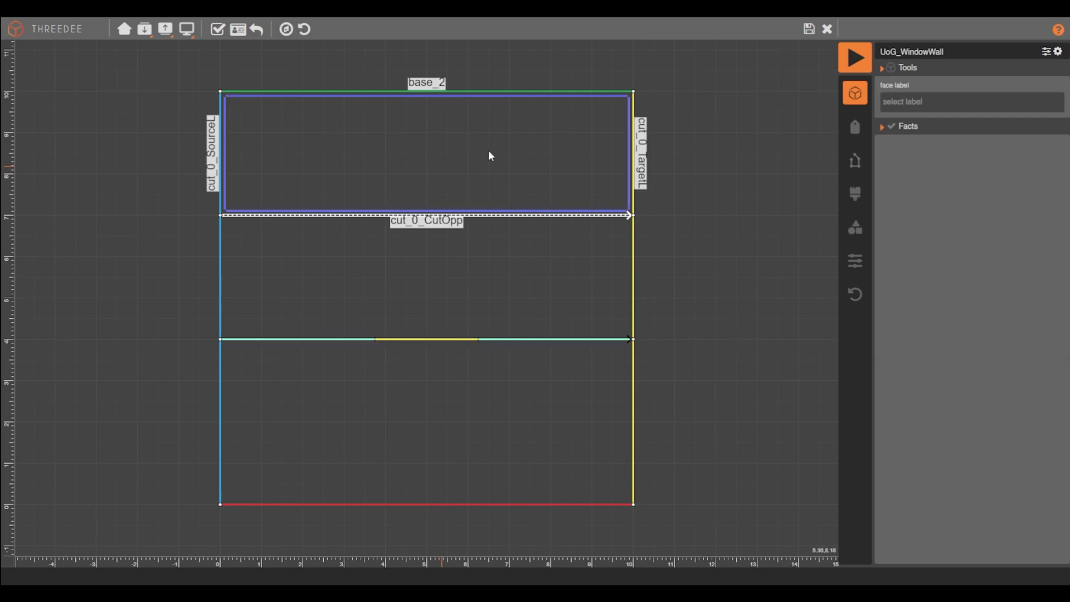
Run the graph and examine the labels of the cut wall panels in the 3D preview.
left_click(855, 58)
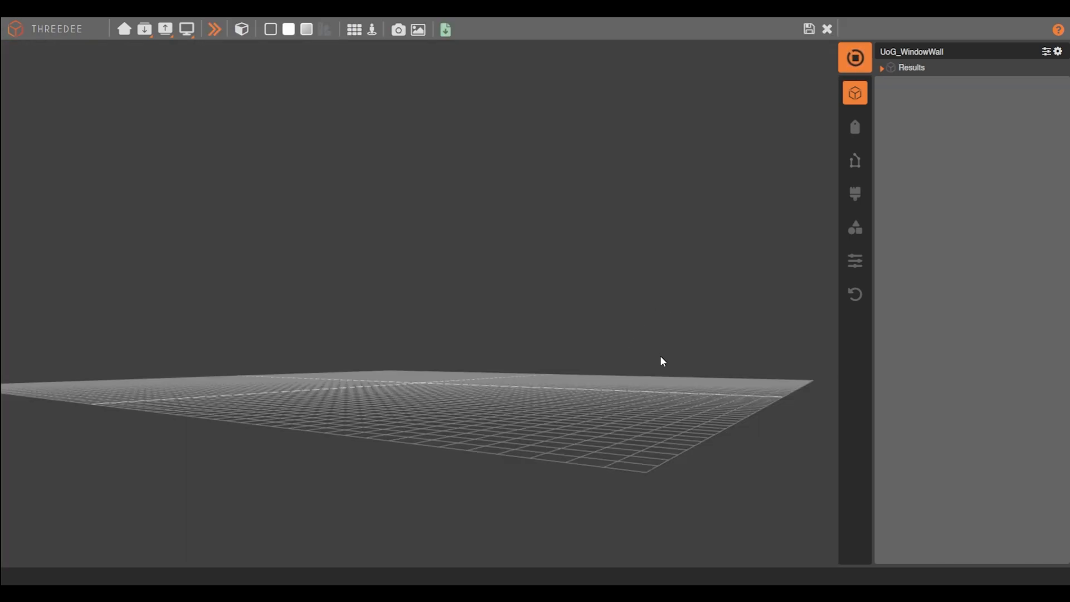
left_click_drag(655, 357, 608, 375)
left_click(333, 328)
left_click(341, 347)
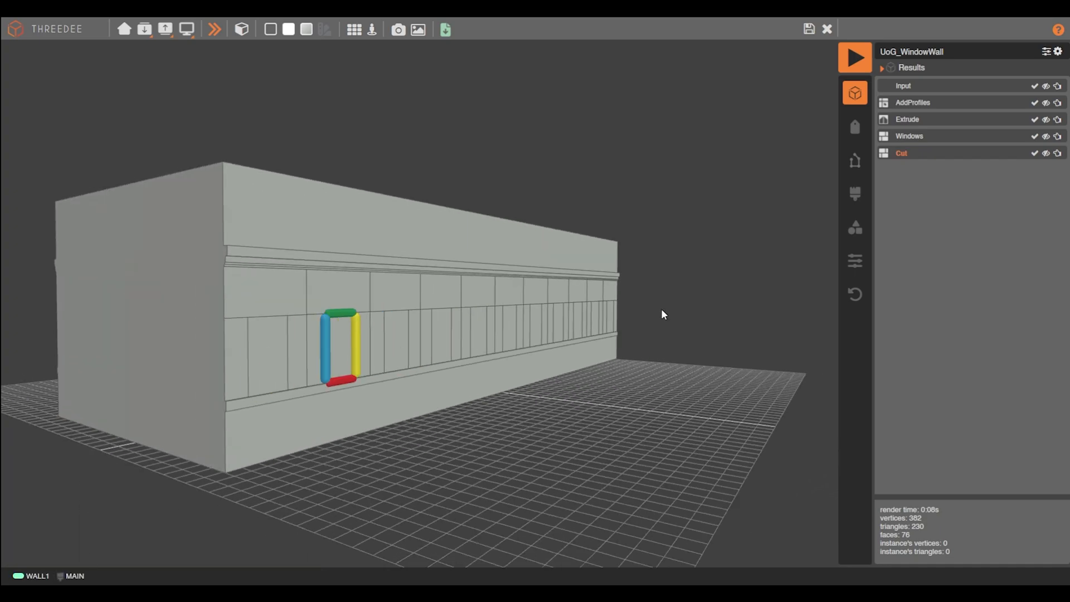
left_click(827, 29)
Add a Select node after the second Cut node with the labels east and north.
left_click_drag(272, 252, 323, 254)
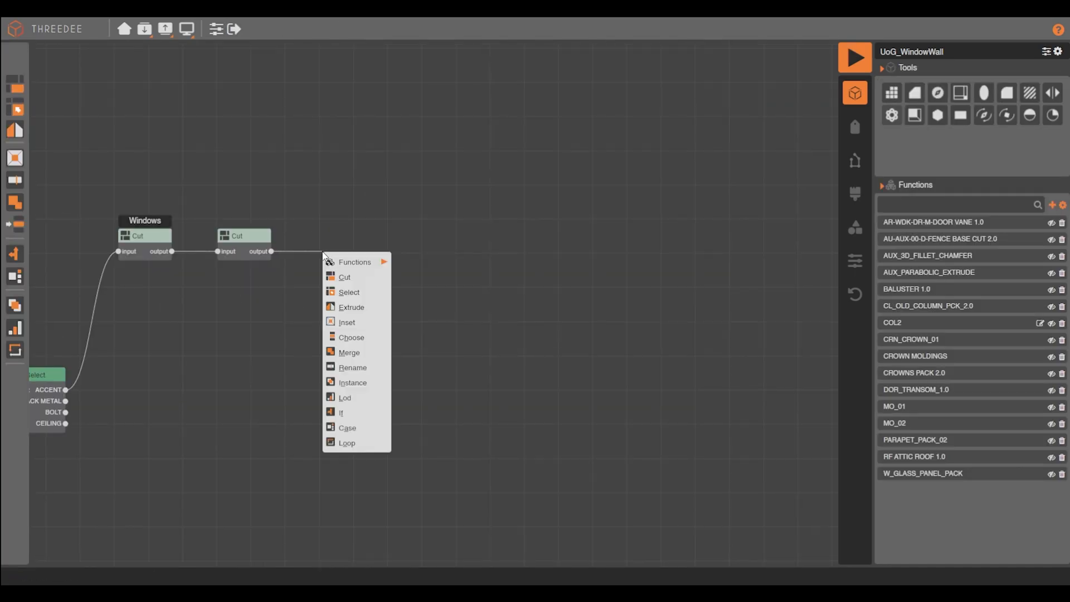
left_click(351, 293)
left_click(550, 261)
left_click(549, 286)
left_click(549, 262)
left_click(550, 308)
left_click(634, 416)
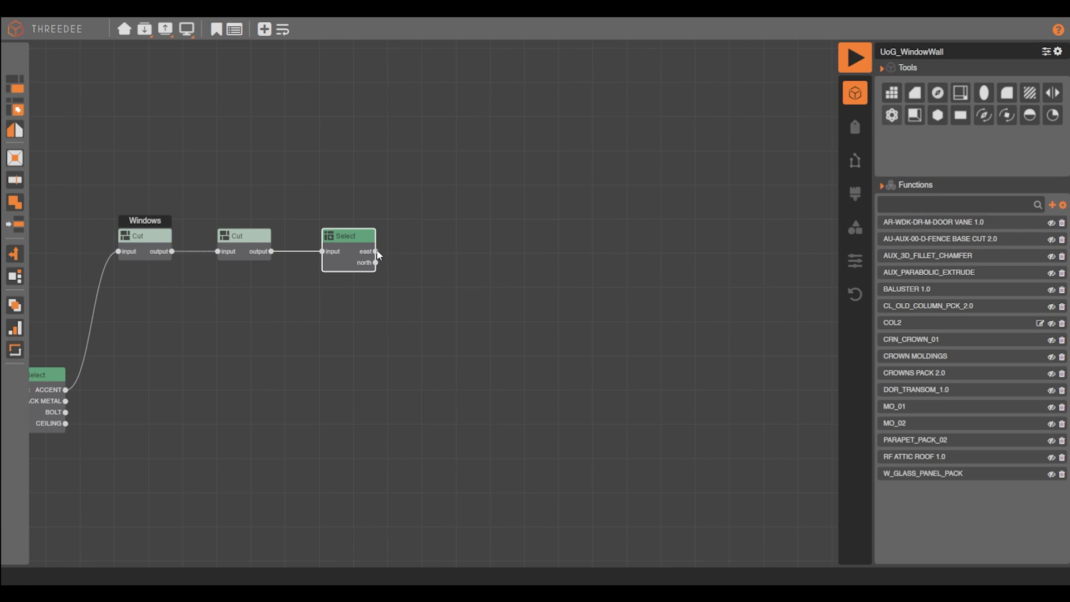
Add the MO_01 function to the graph and connect the east output to its input.
left_click_drag(397, 243, 397, 243)
left_click(384, 245)
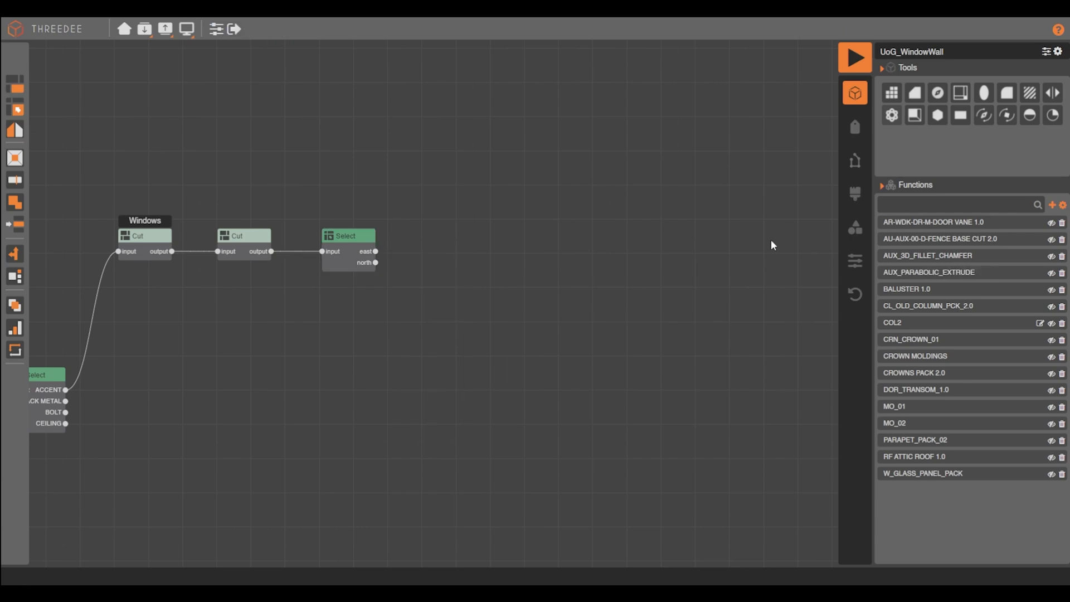
left_click_drag(919, 411, 463, 153)
left_click_drag(376, 251, 461, 170)
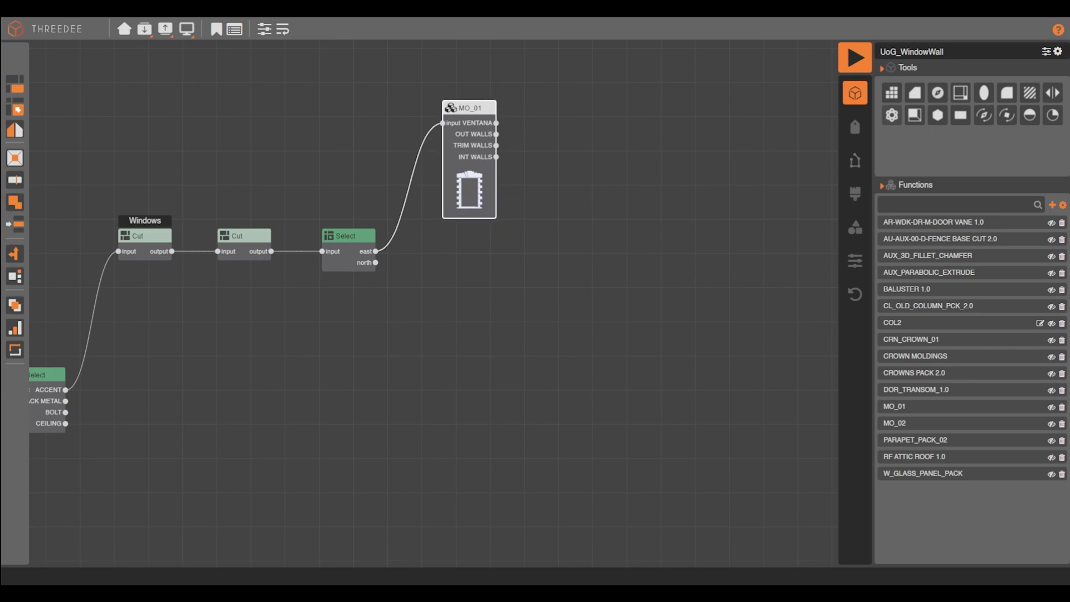
Add a Cut node on the north output, draw horizontal cuts at heights of about 8, 5 and 2, and show the element names.
left_click_drag(421, 289, 420, 290)
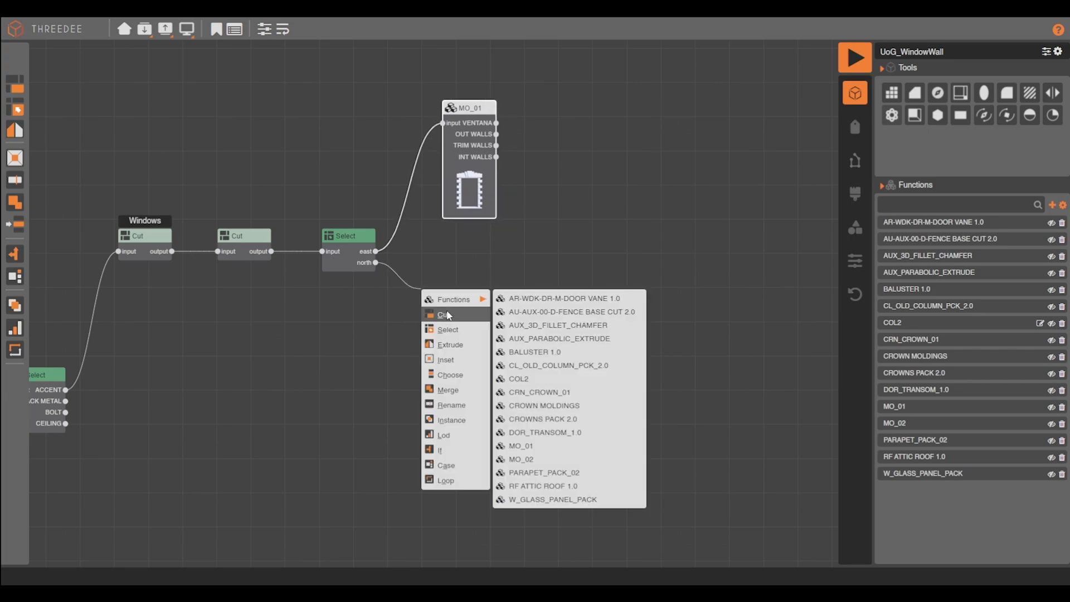
left_click(455, 305)
left_click(235, 29)
left_click(527, 354)
left_click_drag(209, 175, 648, 184)
left_click_drag(225, 422, 661, 420)
left_click_drag(221, 299, 641, 299)
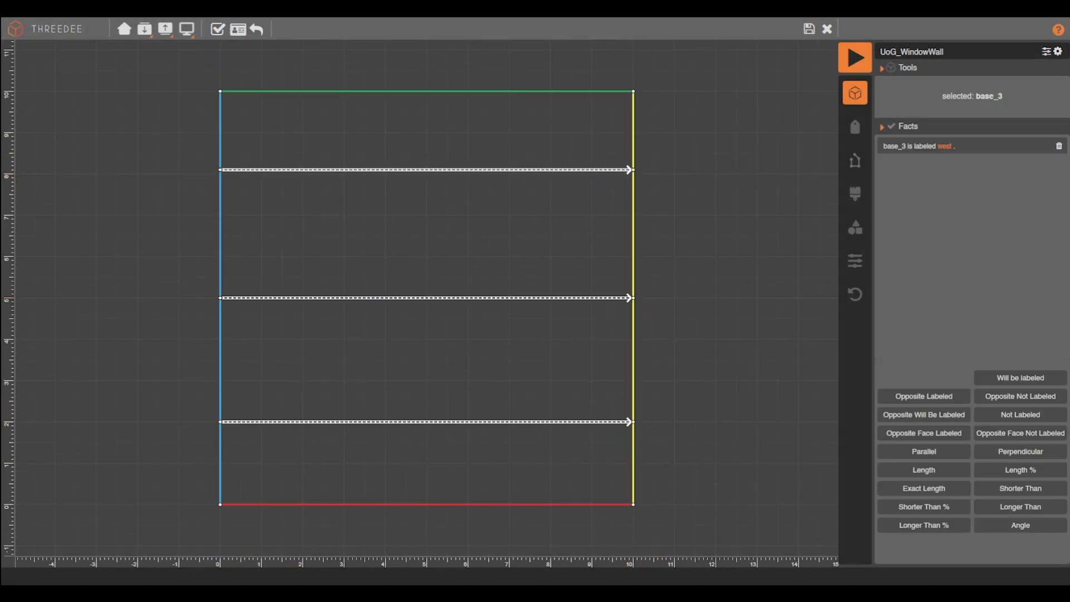
left_click(238, 29)
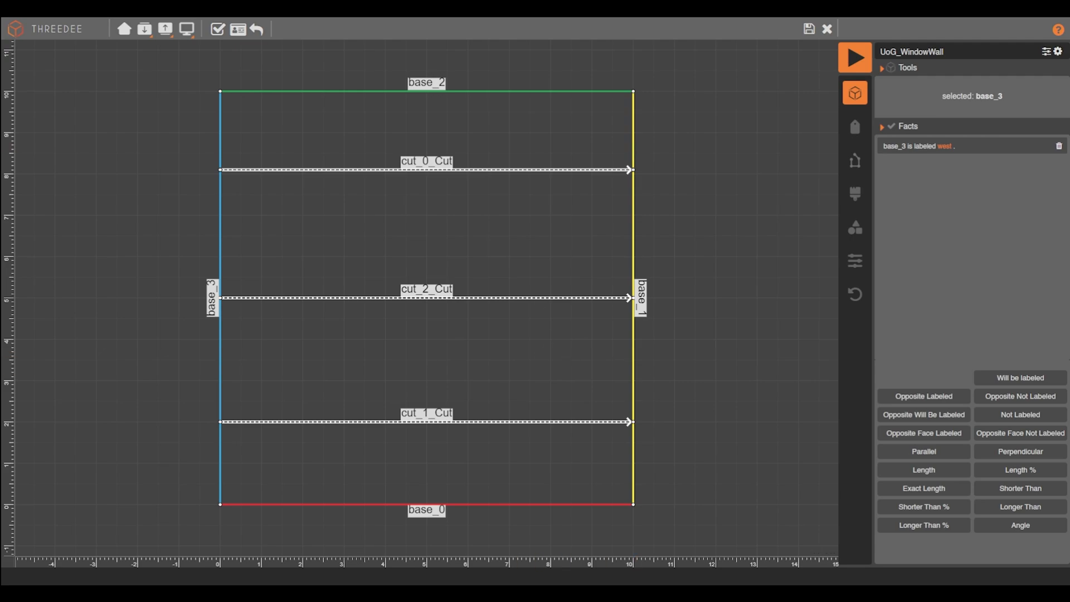
Constrain the uppermost cut to be parallel to base_2 at an exact distance of 0.3 units.
left_click(428, 170)
left_click(428, 92, "shift")
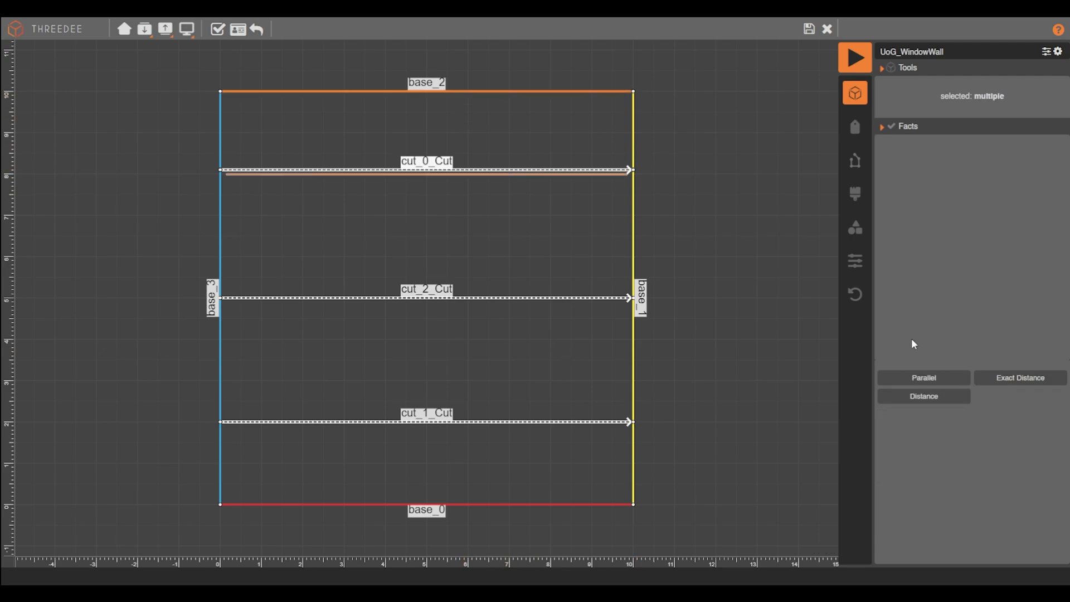
left_click(924, 377)
left_click(1020, 378)
left_click(908, 172)
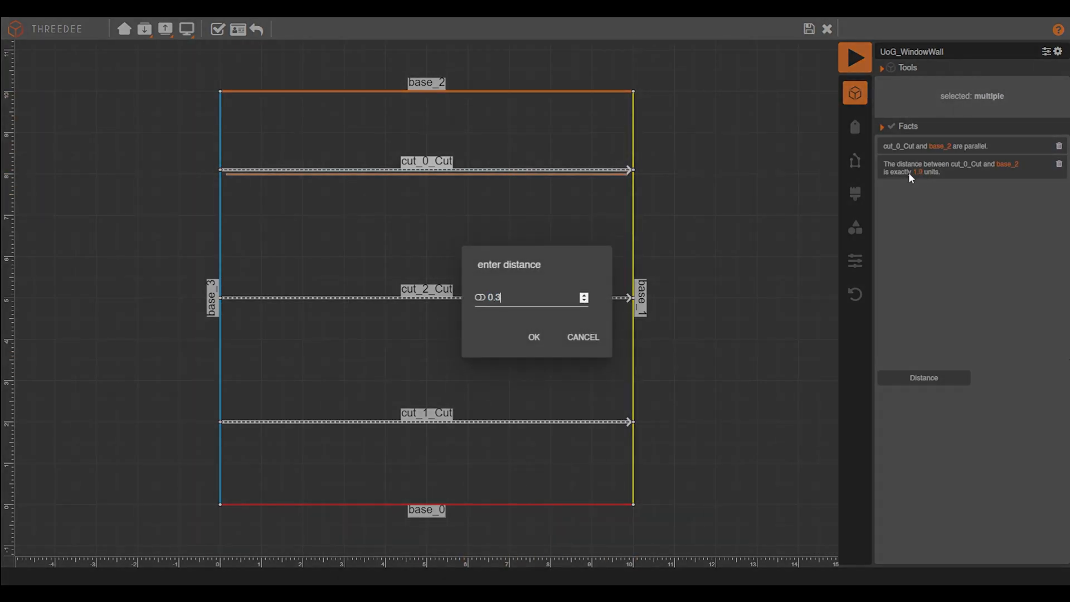
key("Return")
Constrain the lowest cut to be parallel to base_0 at an exact distance of 0.3 units.
left_click(463, 422)
left_click(468, 504, "shift")
left_click(914, 380)
left_click(913, 380)
left_click(915, 172)
type("0.3")
key("Return")
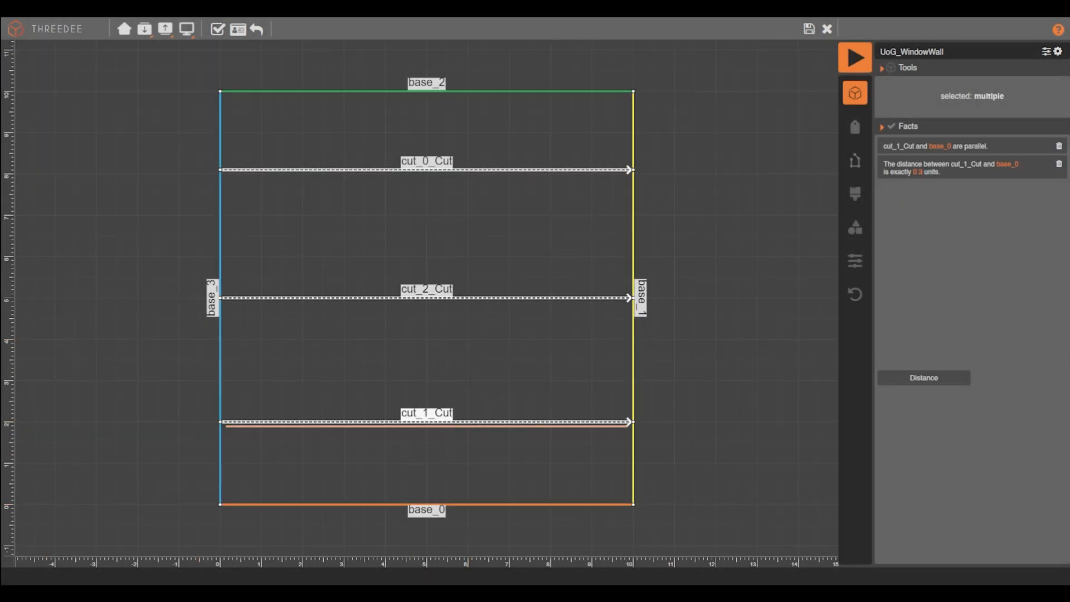
Apply a Repeat to the middle horizontal cut and configure its general options.
left_click(464, 298)
left_click(288, 30)
left_click(411, 209)
left_click(409, 230)
left_click(454, 242)
left_click(451, 318)
left_click(436, 403)
left_click(434, 493)
Label the repeat's primary faces west and its secondary faces WALL1, and apply the Repeat.
left_click(480, 170)
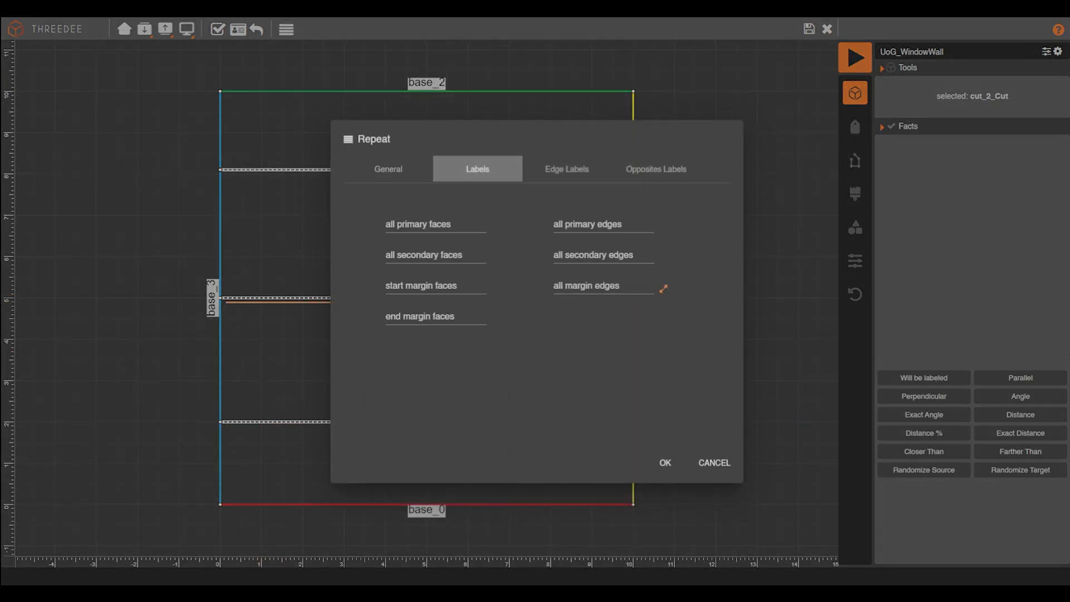
left_click(420, 225)
type("west")
left_click(424, 255)
type("w")
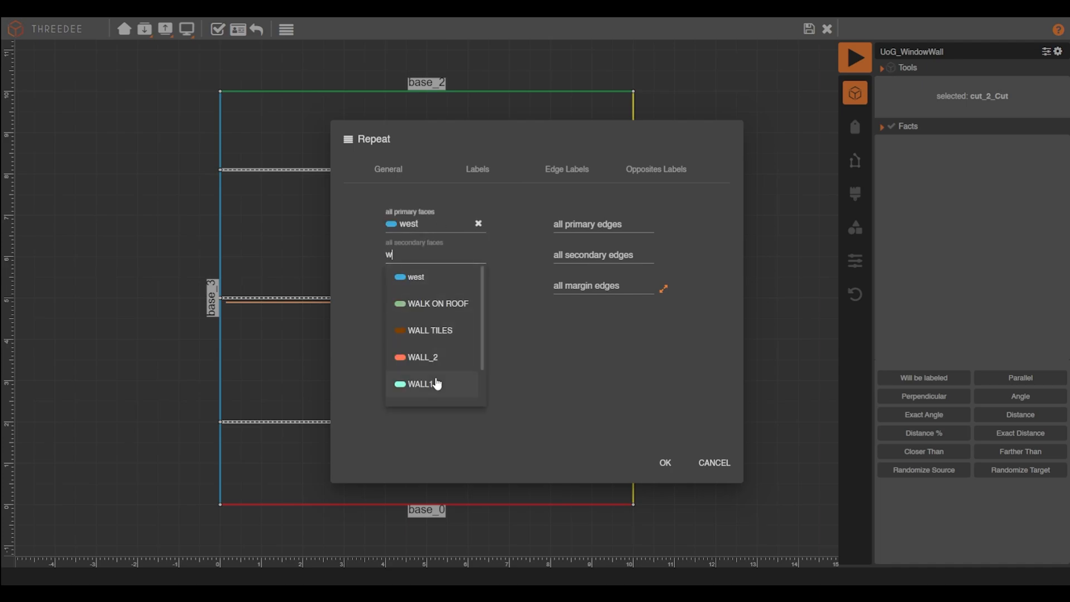
left_click(435, 383)
left_click(567, 169)
left_click(359, 202)
left_click(360, 203)
left_click(665, 463)
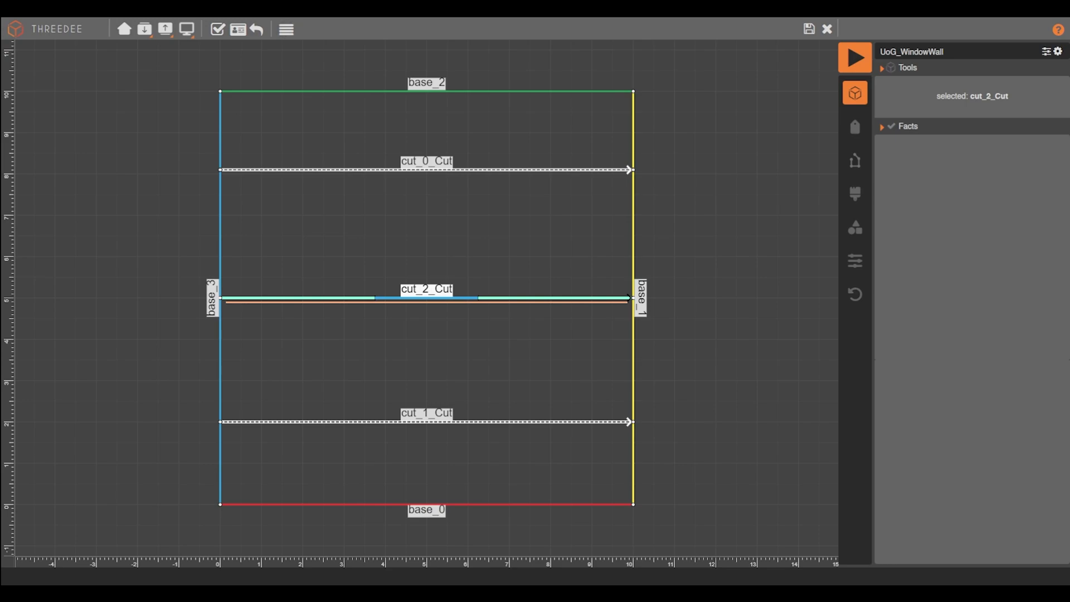
Label the faces above the uppermost cut and below the lowest cut WALL1, and save.
left_click(473, 133)
left_click(973, 103)
type("w")
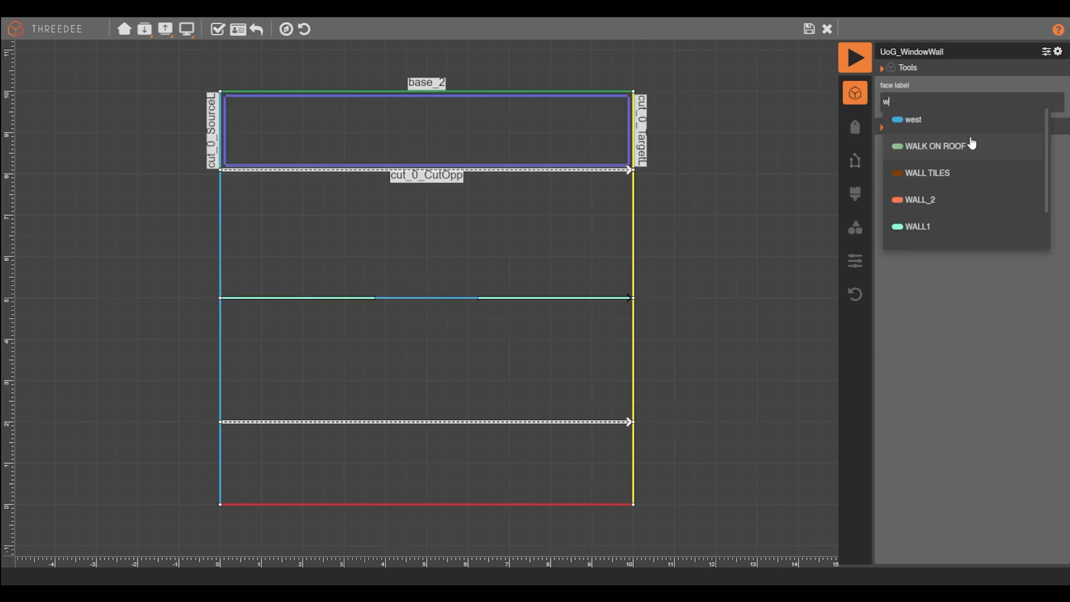
left_click(920, 227)
left_click(540, 449)
left_click(968, 104)
type("w")
left_click(949, 234)
left_click(811, 32)
Run the graph and examine the window row on the wall in the 3D preview.
left_click_drag(452, 282, 473, 283)
left_click(854, 58)
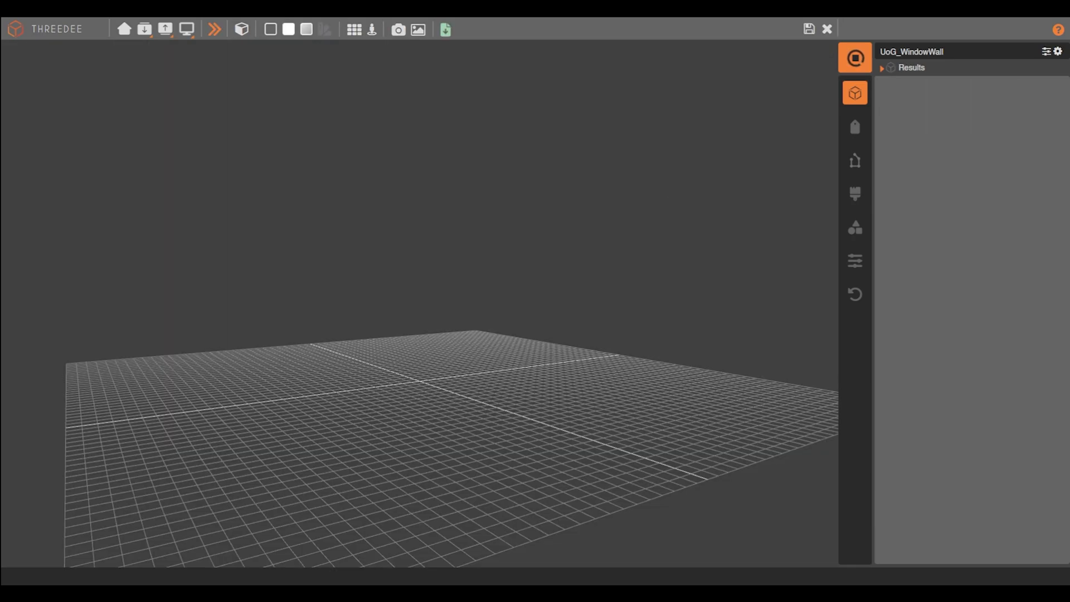
scroll(397, 331, "up", 4)
mouse_move(396, 331)
left_mouse_down()
mouse_move(449, 322)
mouse_move(394, 336)
left_mouse_up()
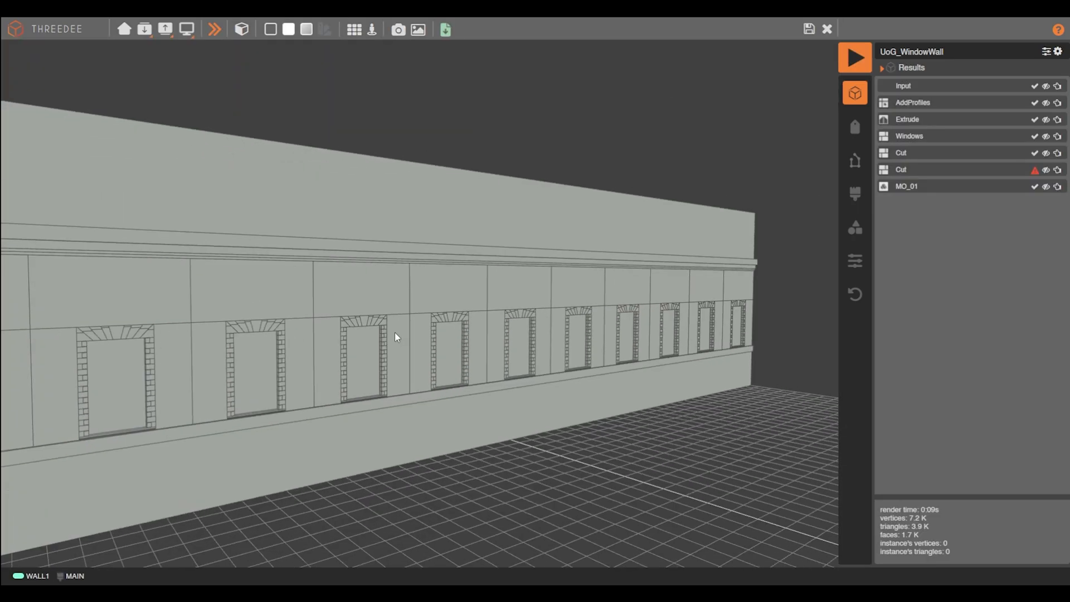
left_click(322, 364)
Add a Select node with the label west after the north Cut node, and attach the MO_02 function to its output.
left_click_drag(204, 320, 403, 303)
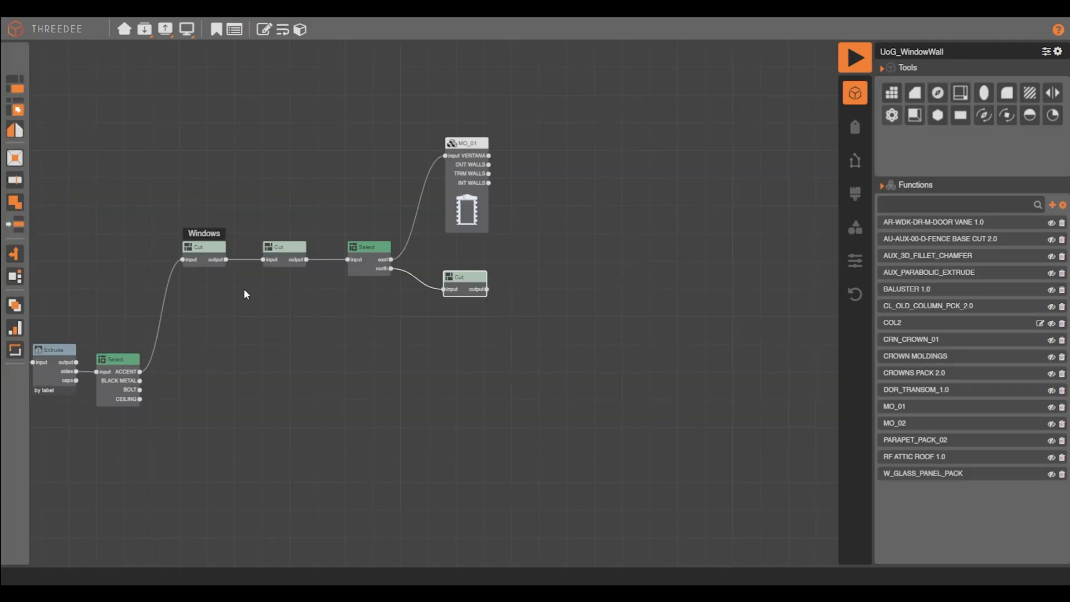
left_click_drag(487, 289, 546, 289)
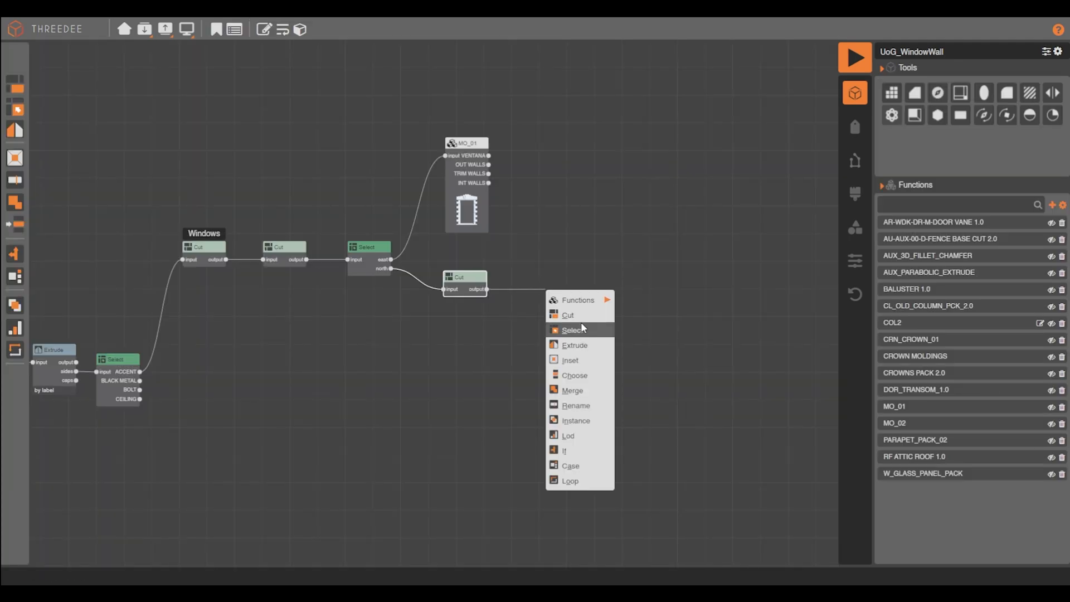
left_click(582, 332)
left_click(562, 264)
left_click(559, 314)
left_click(420, 289)
left_click(552, 263)
left_click(554, 340)
left_click(637, 415)
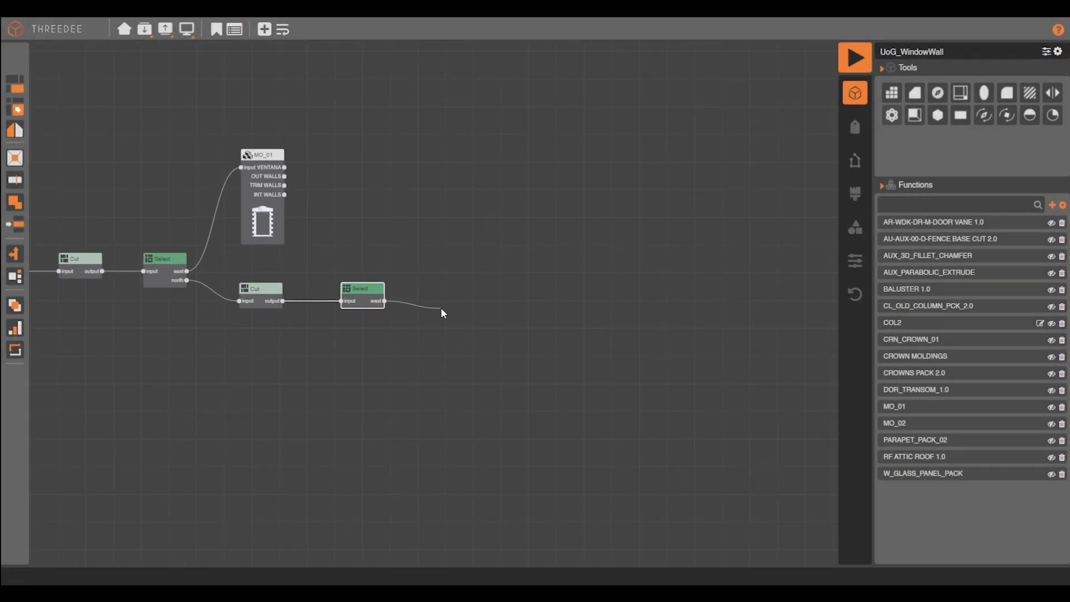
left_click_drag(444, 300, 443, 300)
left_click(551, 470)
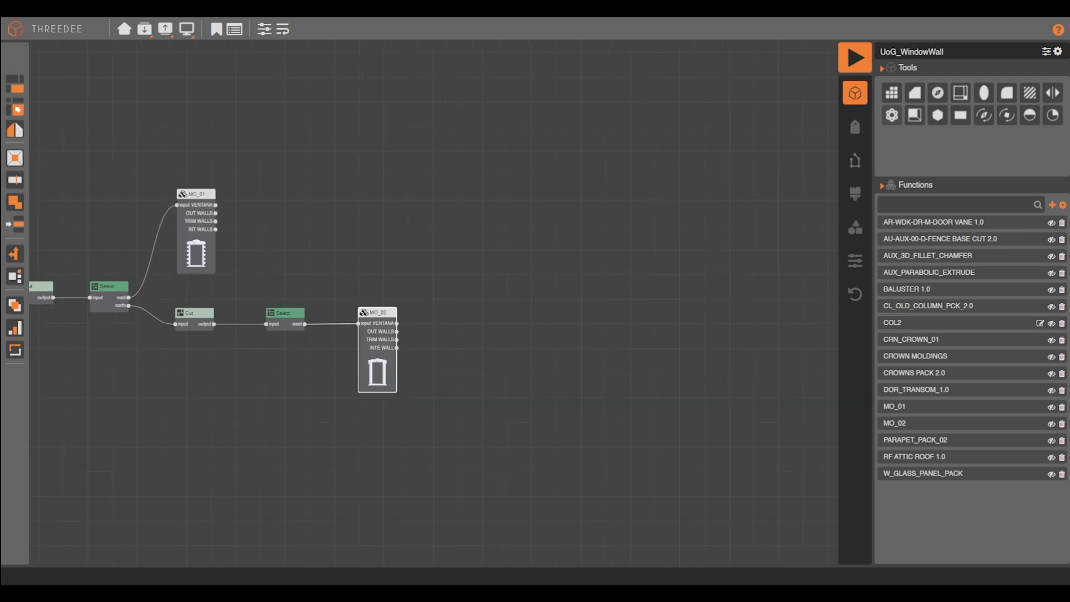
Add the W_GLASS_PANEL_PACK function with extra inputs and connect the VENTANA outputs of MO_01 and MO_02 to it.
left_click_drag(922, 473, 512, 265)
right_click(526, 282)
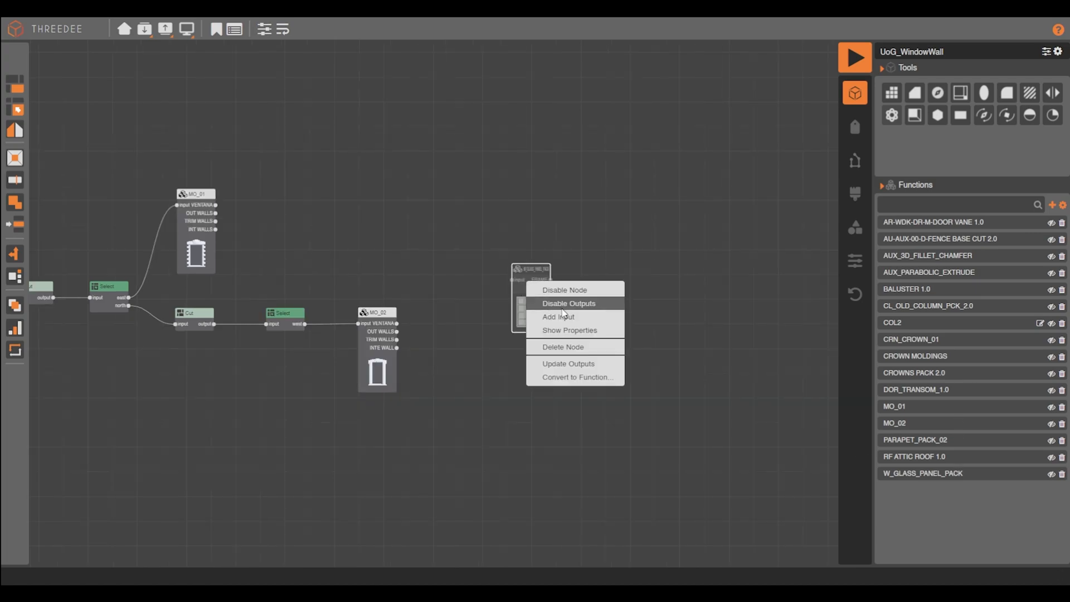
left_click_drag(215, 205, 511, 279)
left_click_drag(393, 326, 377, 322)
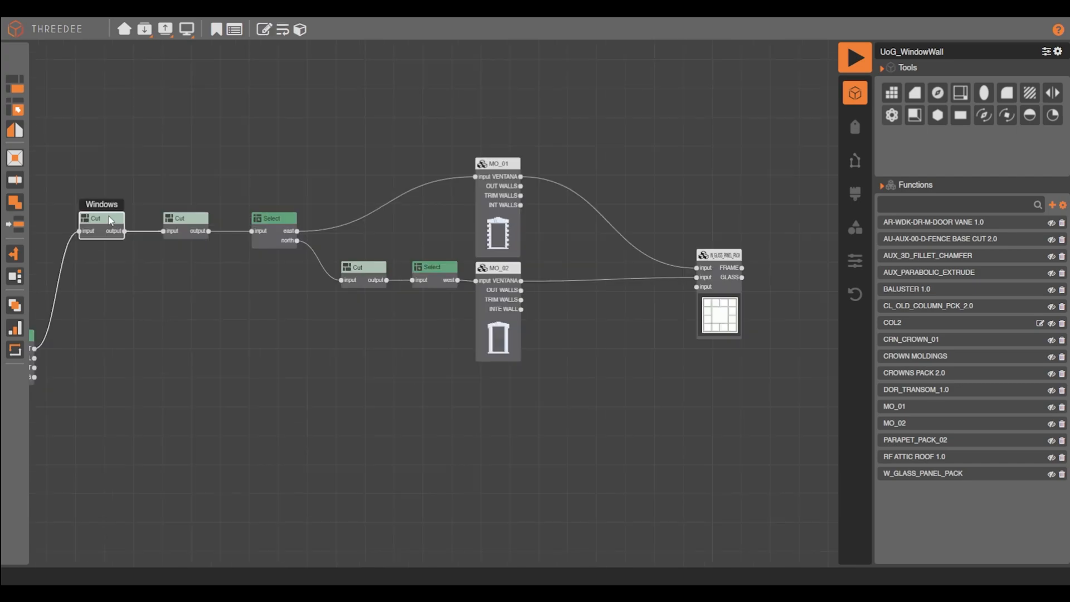
Duplicate the Windows Cut node below the original and feed the copy from the Select node's BLACK METAL output.
left_click_drag(112, 261, 106, 280)
scroll(134, 273, "down", 2)
middle_click_drag(186, 287, 324, 290)
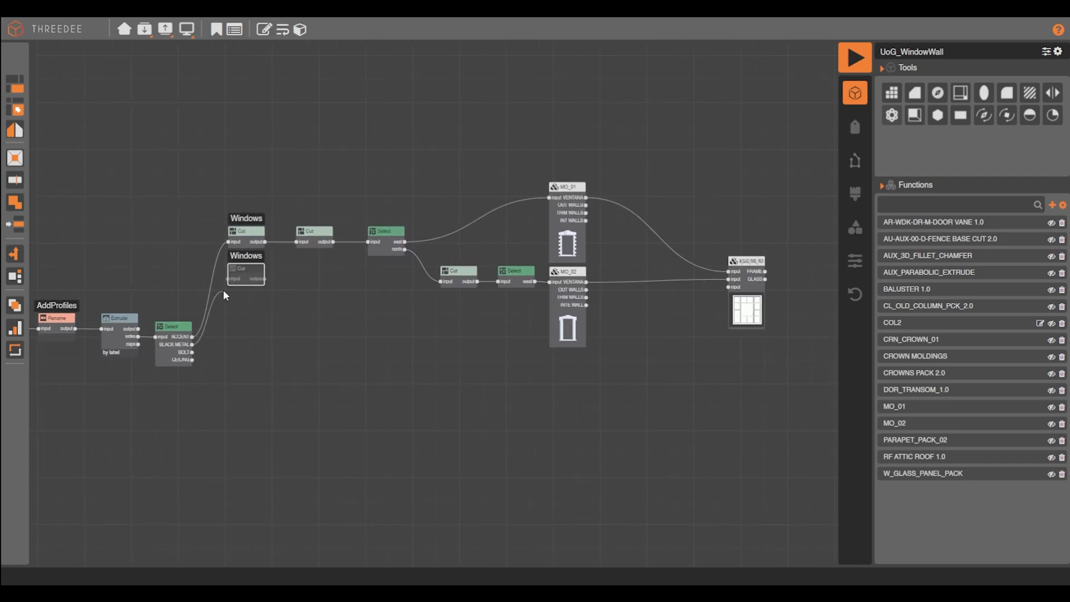
left_click_drag(223, 296, 228, 279)
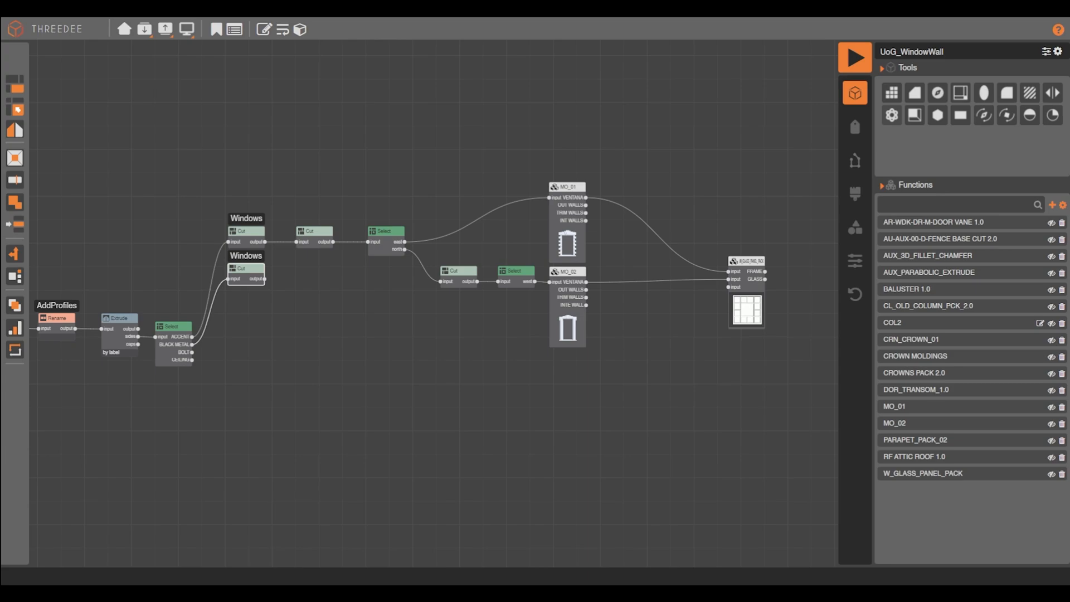
Add a second input to the Cut node before MO_02 and connect the duplicated Windows node's output to it.
left_click(462, 283)
right_click(462, 282)
left_click(471, 317)
left_click_drag(265, 278, 441, 289)
left_click_drag(253, 281, 253, 289)
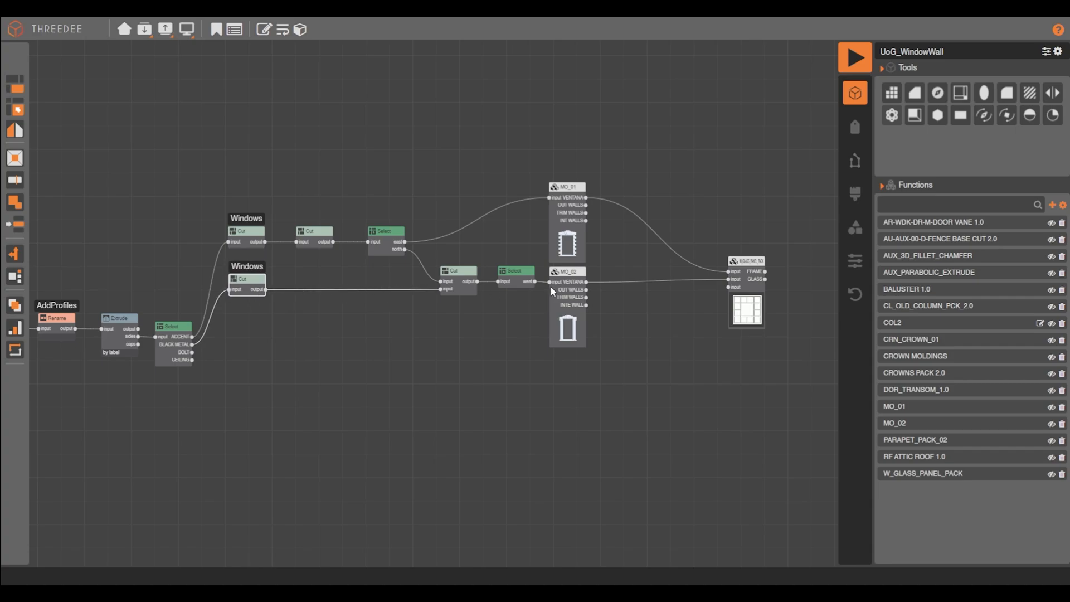
Run the graph, dismiss the render errors and examine both window rows in the 3D preview.
left_click(854, 60)
left_click_drag(499, 346, 359, 340)
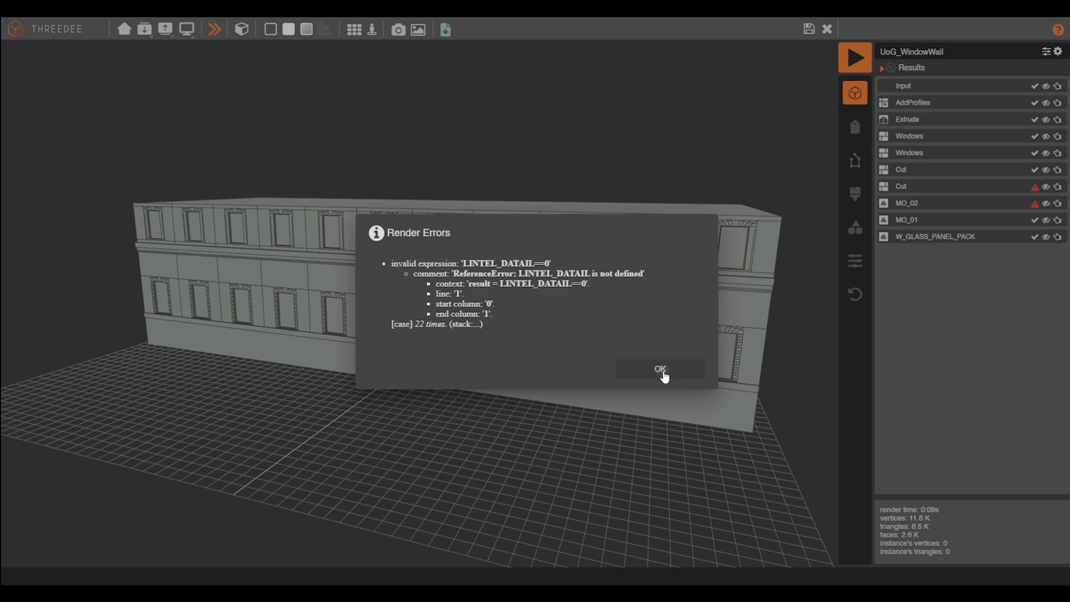
left_click(664, 375)
left_click_drag(585, 144, 771, 238)
scroll(501, 275, "up", 4)
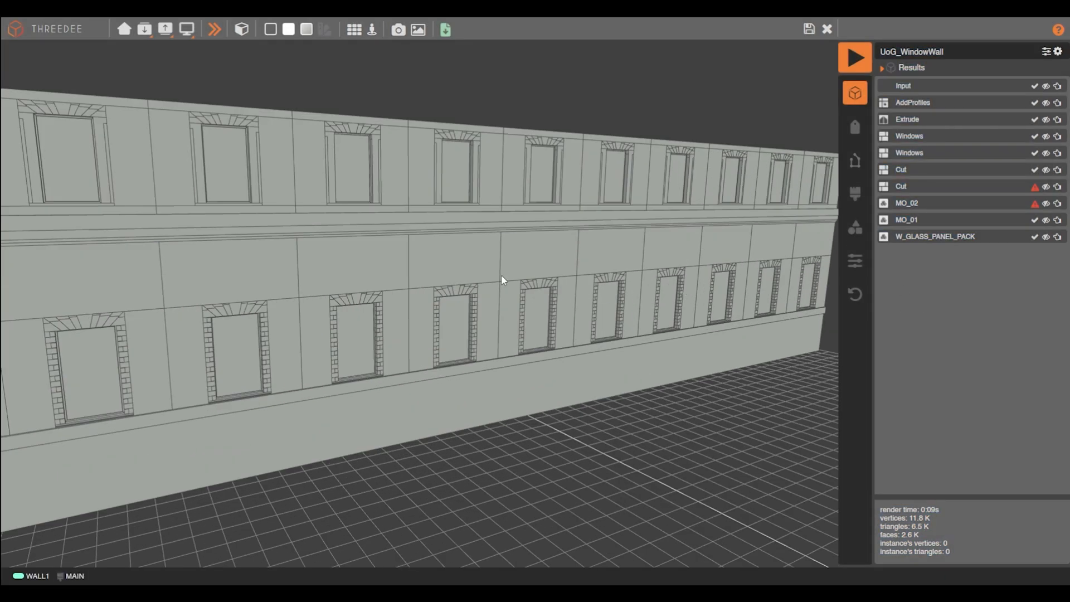
Inspect the upper cut in the Cut node after the upper Windows node, and examine the windows in the coloured 3D preview.
left_click(286, 33)
left_click(214, 29)
double_click(308, 244)
left_click(381, 211)
left_click(382, 215)
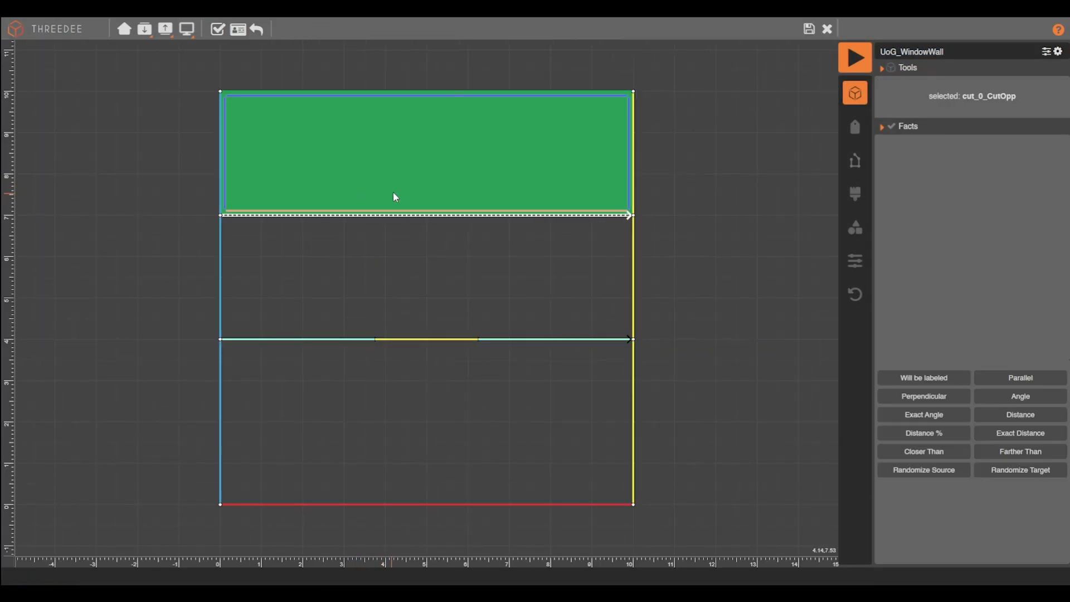
left_click(826, 29)
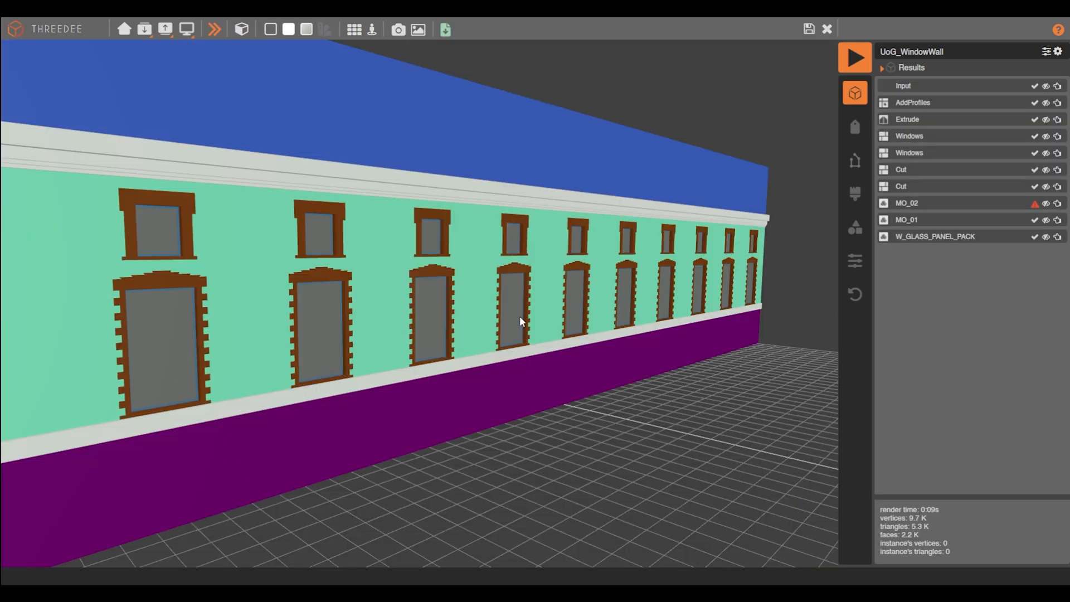
left_click_drag(520, 314, 430, 318)
scroll(415, 297, "up", 5)
scroll(452, 319, "down", 6)
Open the W_GLASS_PANEL_PACK node's properties and add the variables TWO_FACES, FRAME_THICKNESS, TYPE, BY_SIZE_OR_QTY, SQR_V and SQR_H.
left_click(1034, 204)
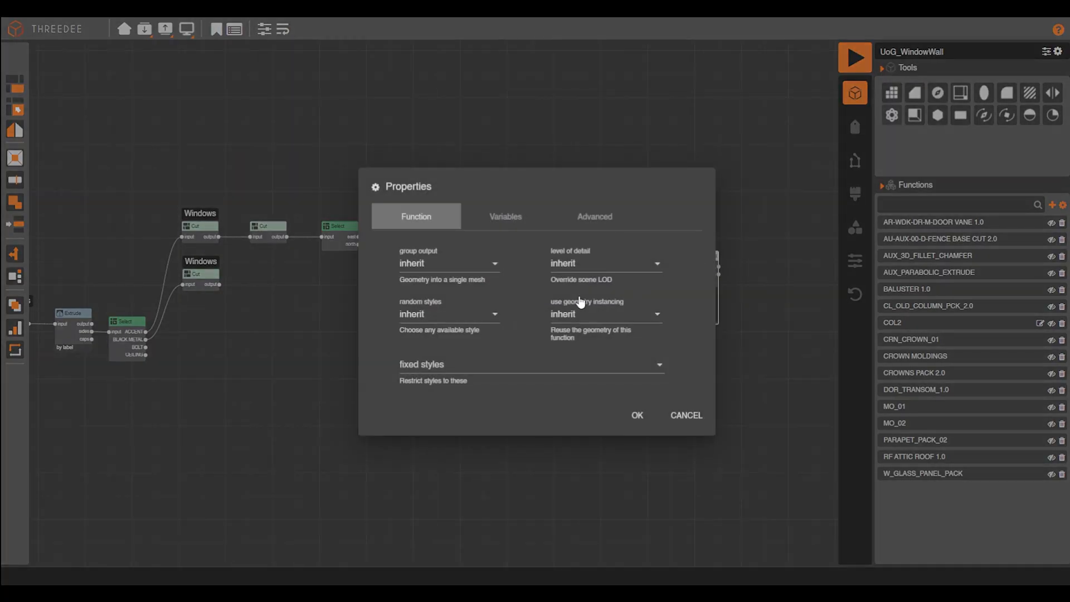
left_click(503, 222)
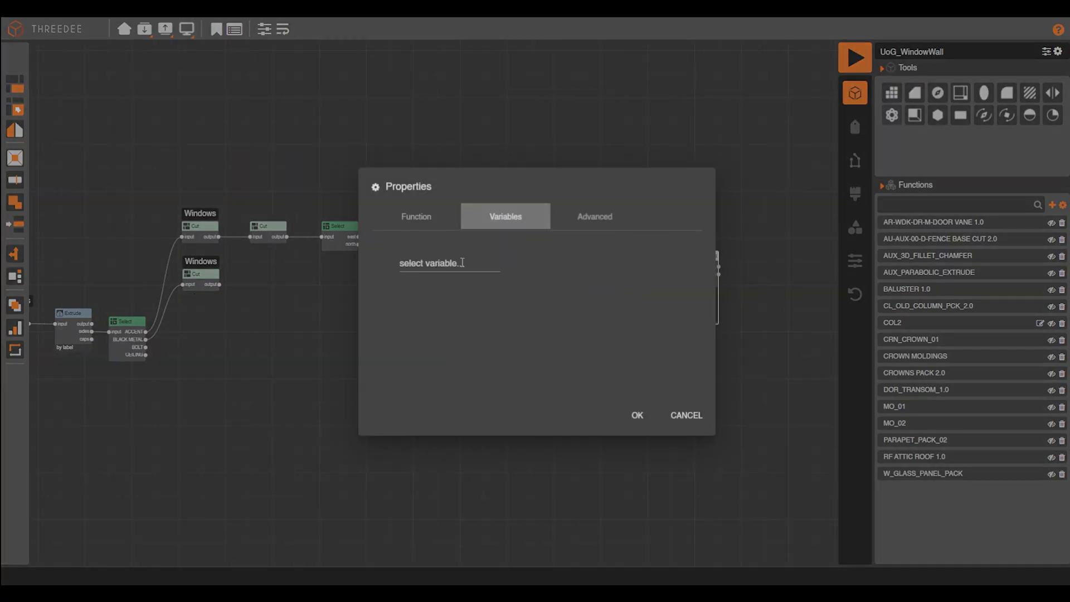
left_click(446, 262)
scroll(447, 291, "down", 2)
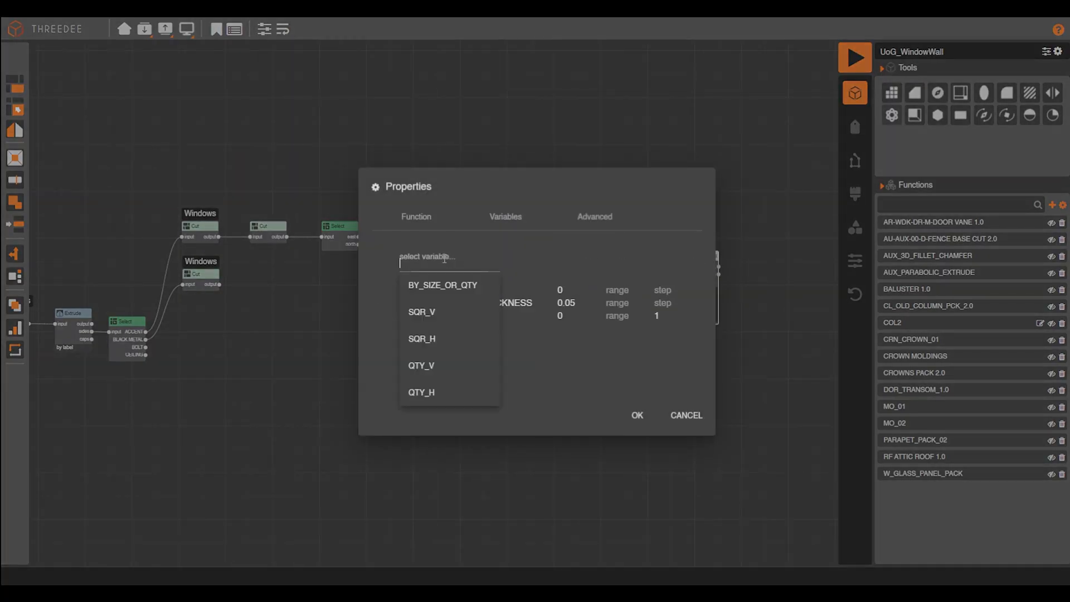
left_click(449, 286)
left_click(446, 262)
left_click(442, 287)
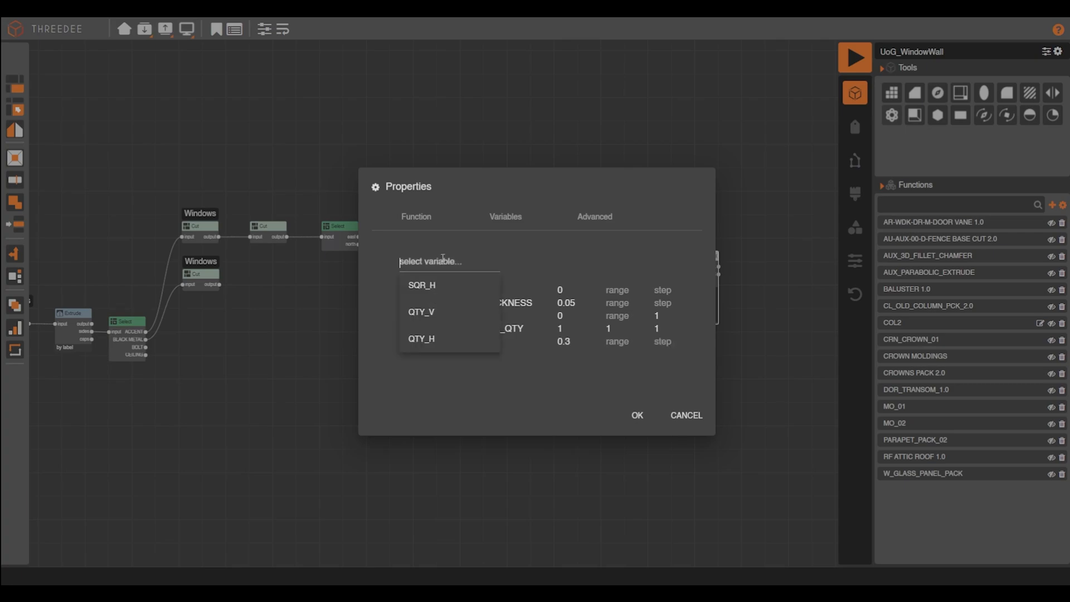
left_click(442, 287)
Set the glass panel's TYPE to 1, SQR_V to 0.5 and SQR_H to 0.3, and apply the properties.
left_click(579, 316)
left_click(581, 341)
left_click(580, 355)
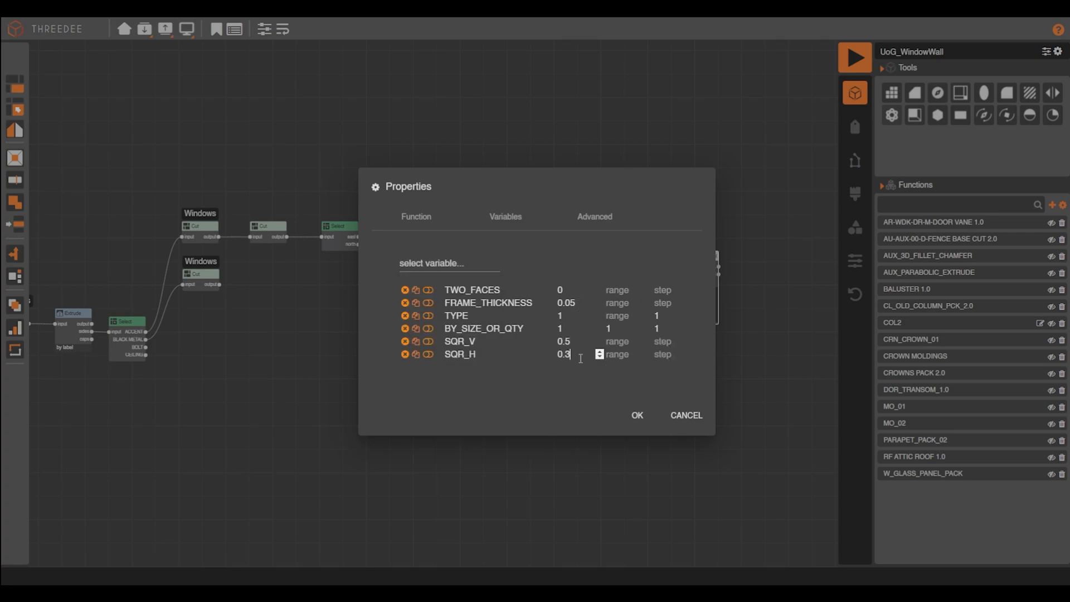
left_click(637, 415)
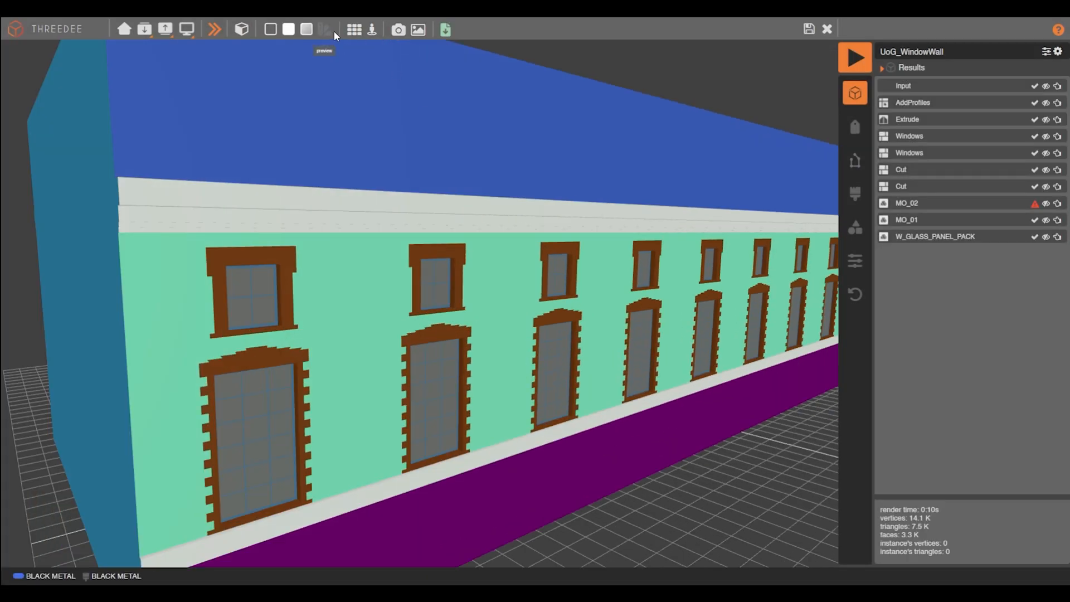
Switch the 3D preview to the uncoloured outline display, examine the building from its end, and leave the preview.
left_click(273, 31)
left_click_drag(559, 309, 630, 306)
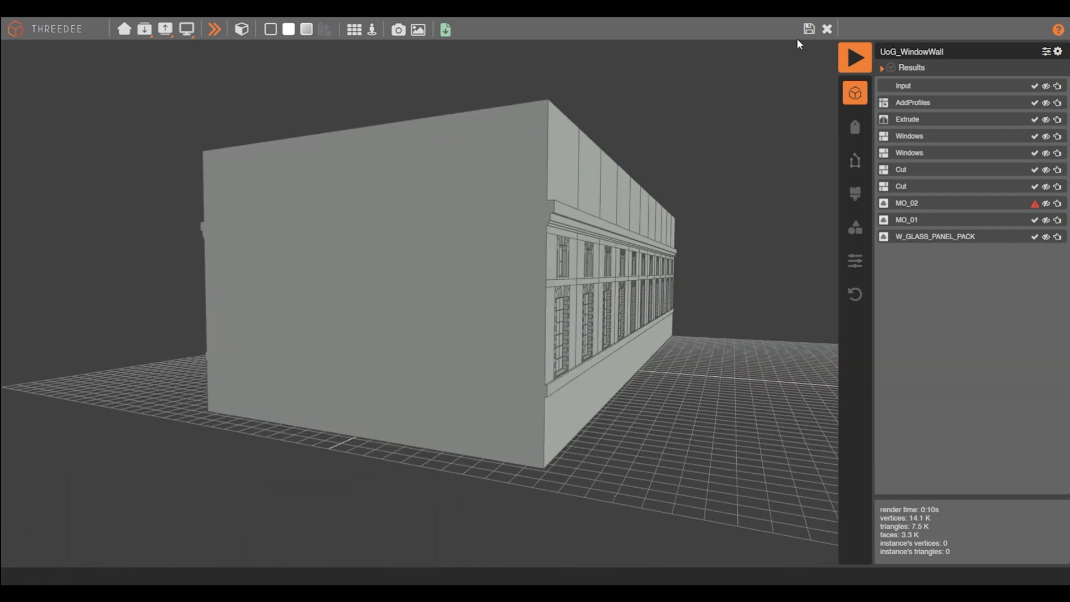
left_click(827, 29)
Connect the lower Windows node to the second input of the Cut node before MO_02, and run the graph to check the facade.
left_click_drag(356, 283, 394, 284)
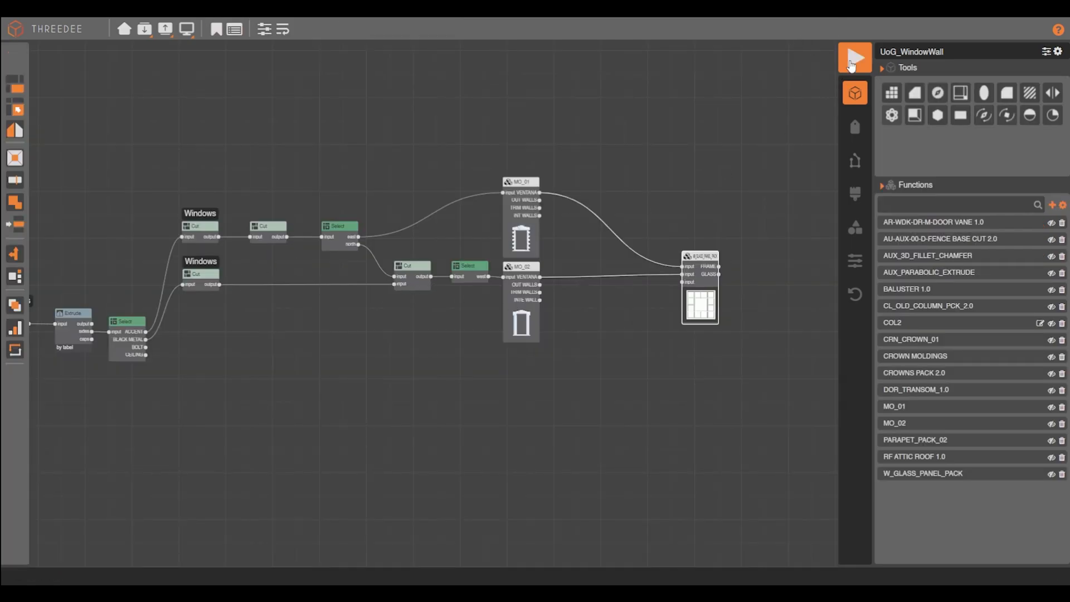
left_click(849, 67)
scroll(690, 339, "up", 4)
left_click_drag(691, 339, 783, 102)
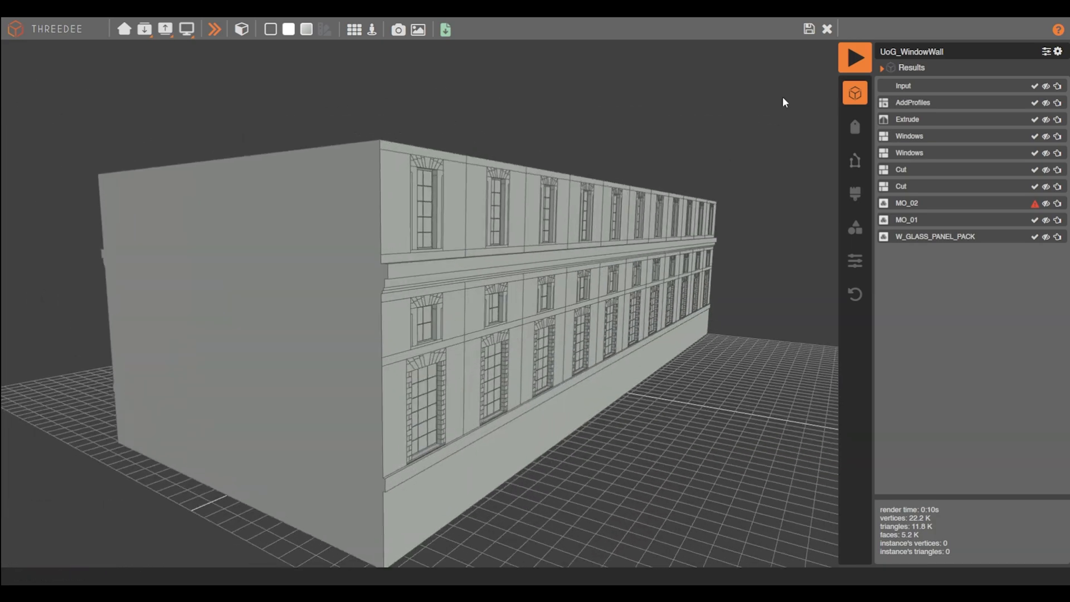
left_click(827, 29)
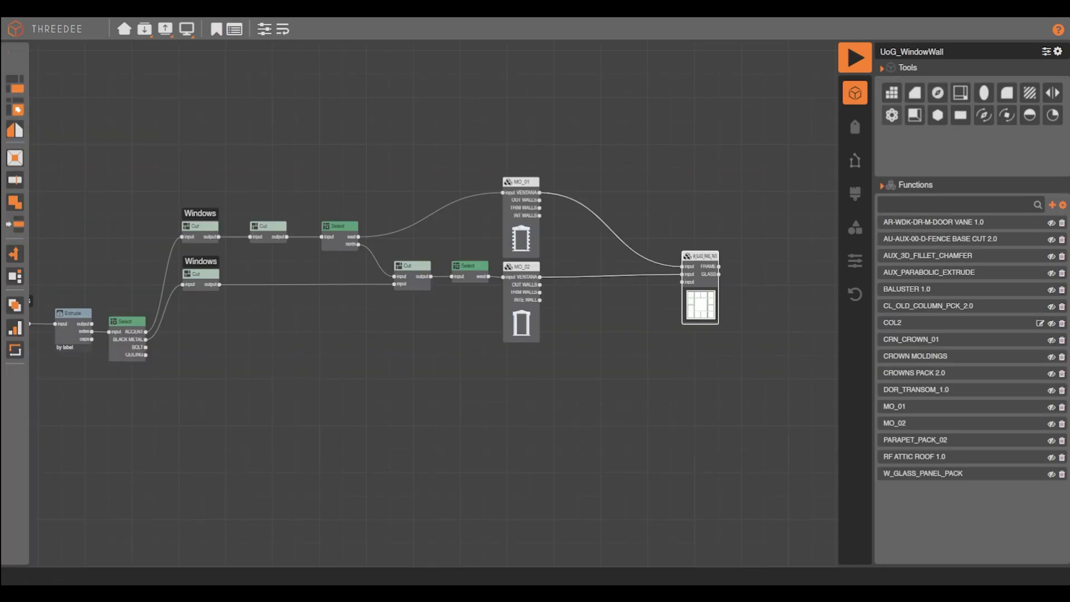
Duplicate the lower Windows Cut node beneath it and feed the copy from the Select node's BOLT output.
left_click(248, 270)
key("ctrl+v")
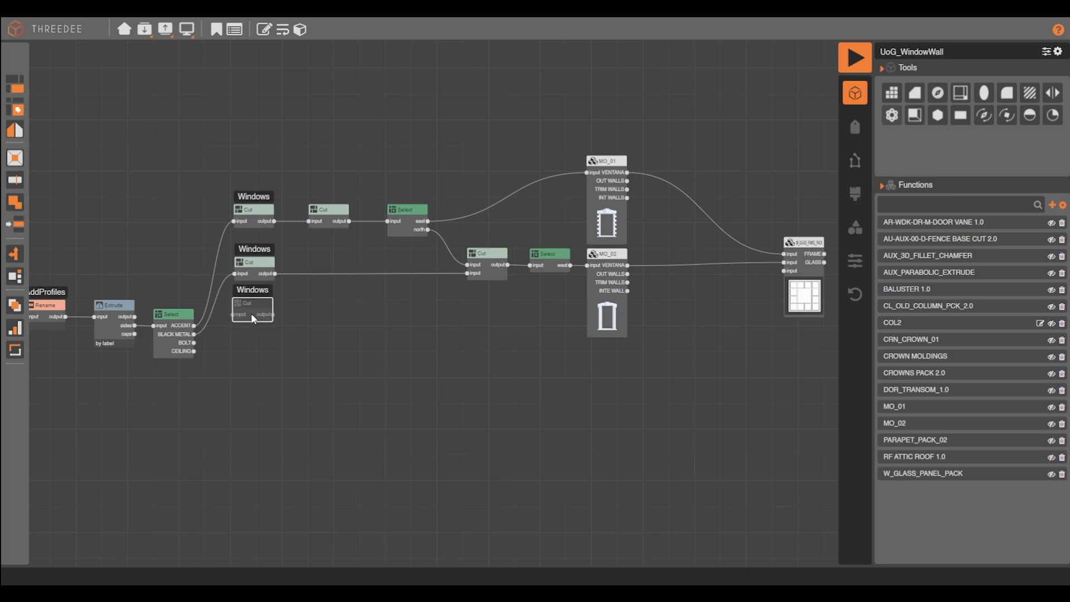
left_click_drag(194, 343, 233, 315)
Duplicate the Cut node before MO_02 beneath it, reduce it to one input, and feed it from the lowest Windows node.
left_click(491, 273)
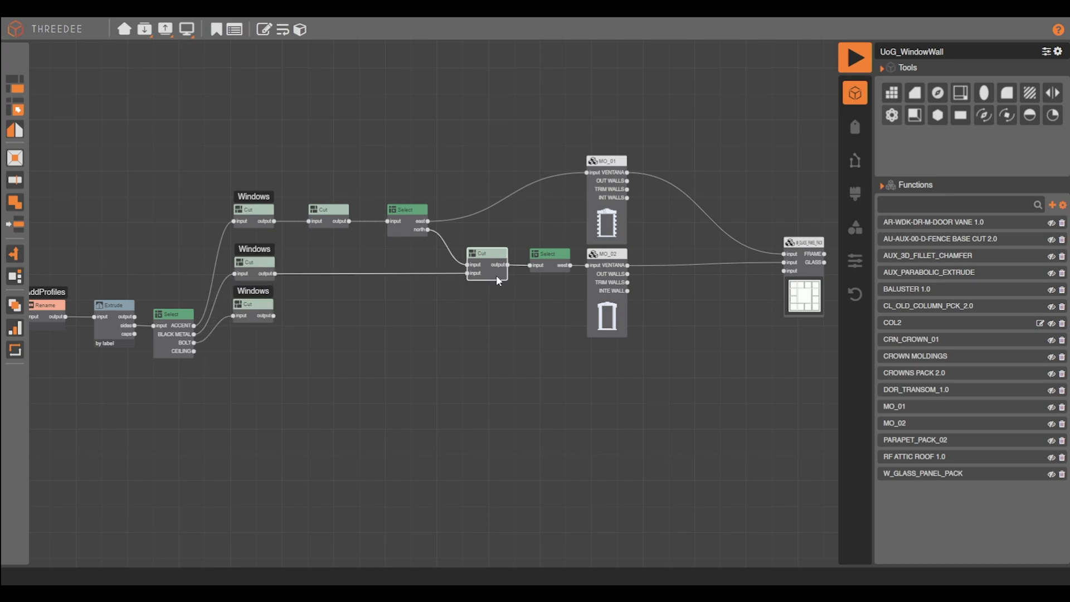
key("ctrl+c")
key("ctrl+v")
right_click(483, 309)
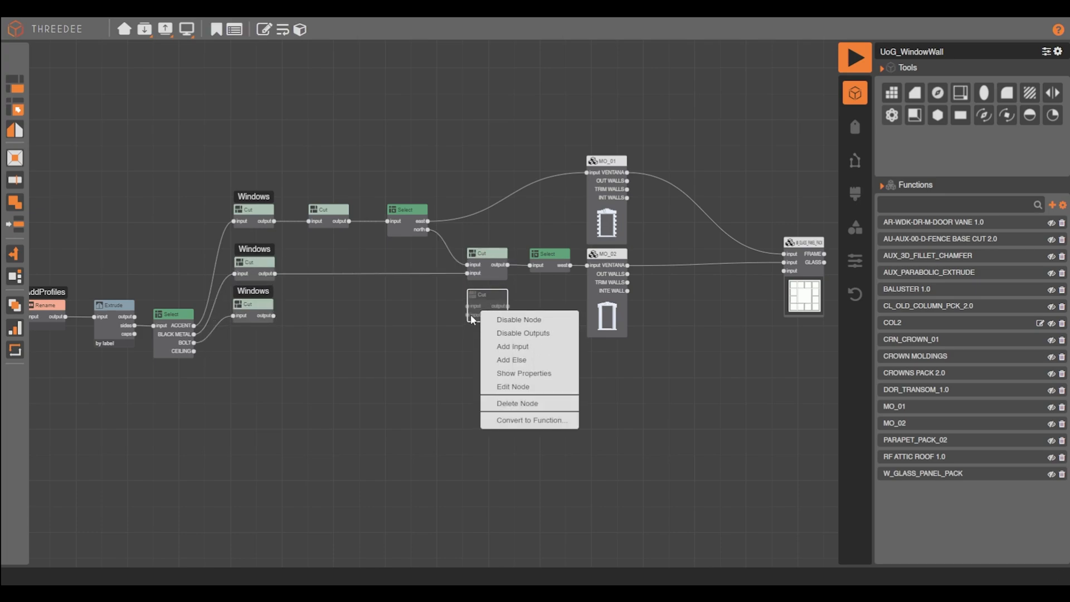
left_click_drag(273, 315, 483, 309)
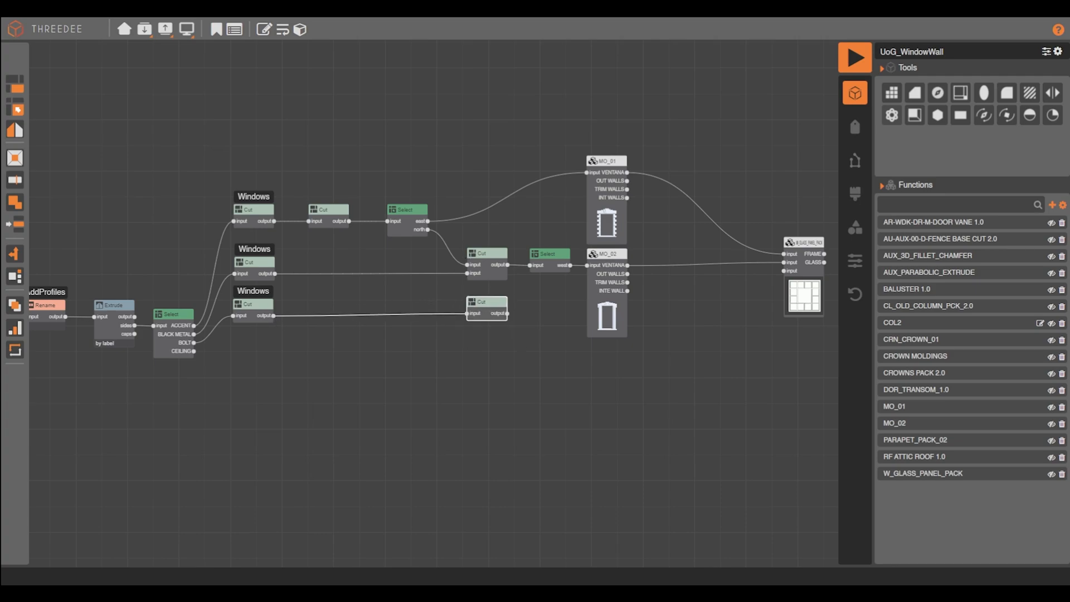
Duplicate the Select node before MO_02, connect it after the copied Cut node, and shift the new row further down.
left_click(549, 254)
key("ctrl+c")
key("ctrl+v")
left_click_drag(526, 312, 527, 311)
left_click_drag(544, 313, 571, 289)
left_click_drag(570, 289, 245, 351)
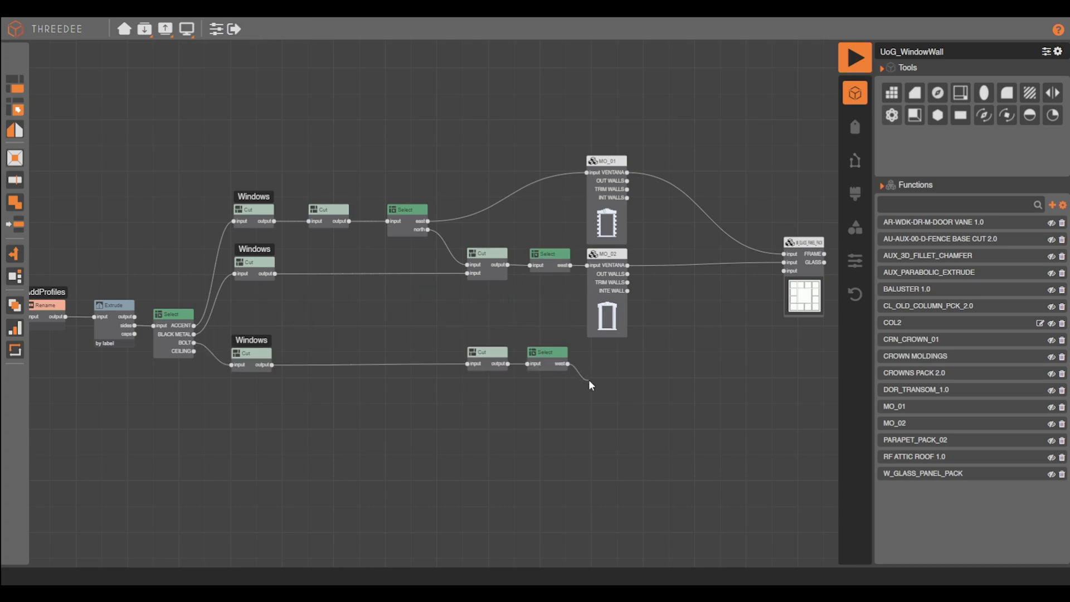
Extrude the new row's west faces by -0.3 and feed the extrusion's caps into the glass panel node's third input.
left_click_drag(589, 382, 591, 383)
left_click(622, 438)
left_click(433, 264)
left_click(434, 285)
left_click(472, 306)
type("-0.3")
left_click(636, 415)
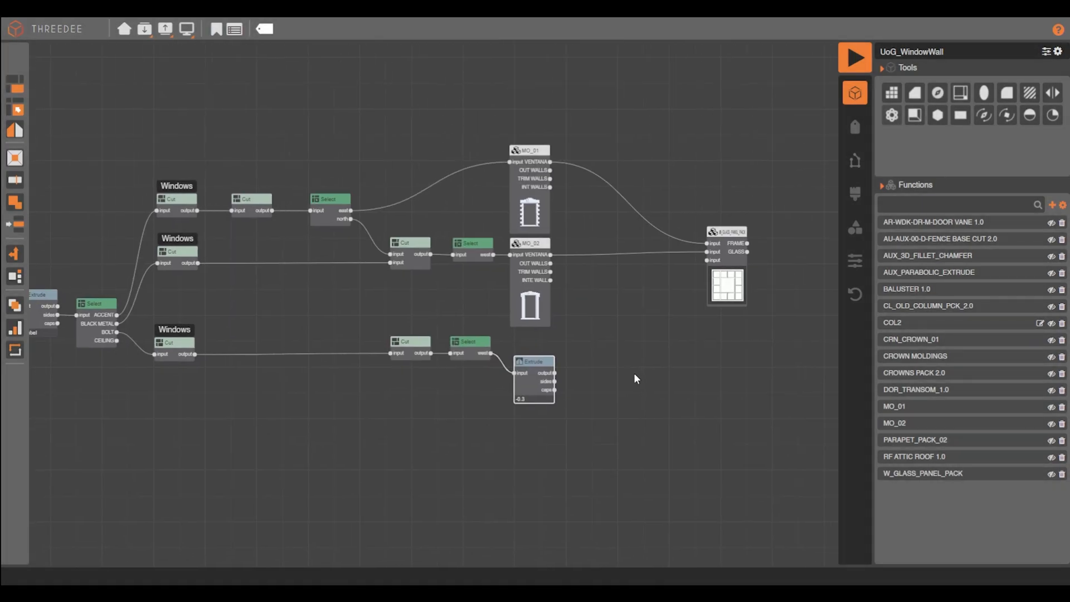
left_click_drag(642, 373, 550, 375)
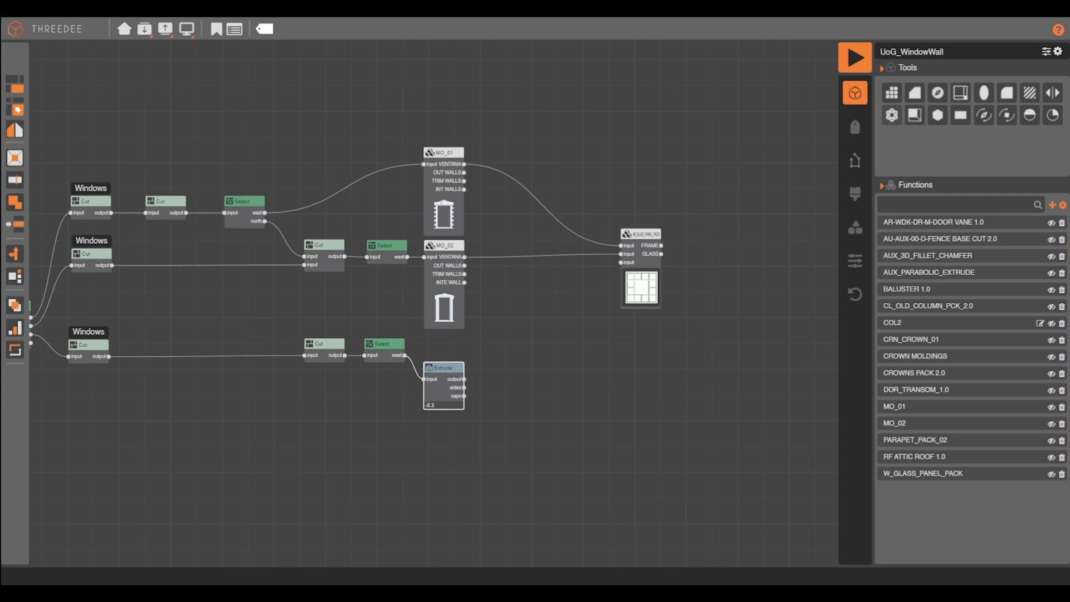
left_click_drag(464, 396, 622, 263)
Add a Rename node to the extrusion's sides and relabel all faces as WALL1.
mouse_move(464, 387)
left_mouse_down()
mouse_move(476, 383)
mouse_move(477, 347)
left_mouse_up()
left_click(520, 419)
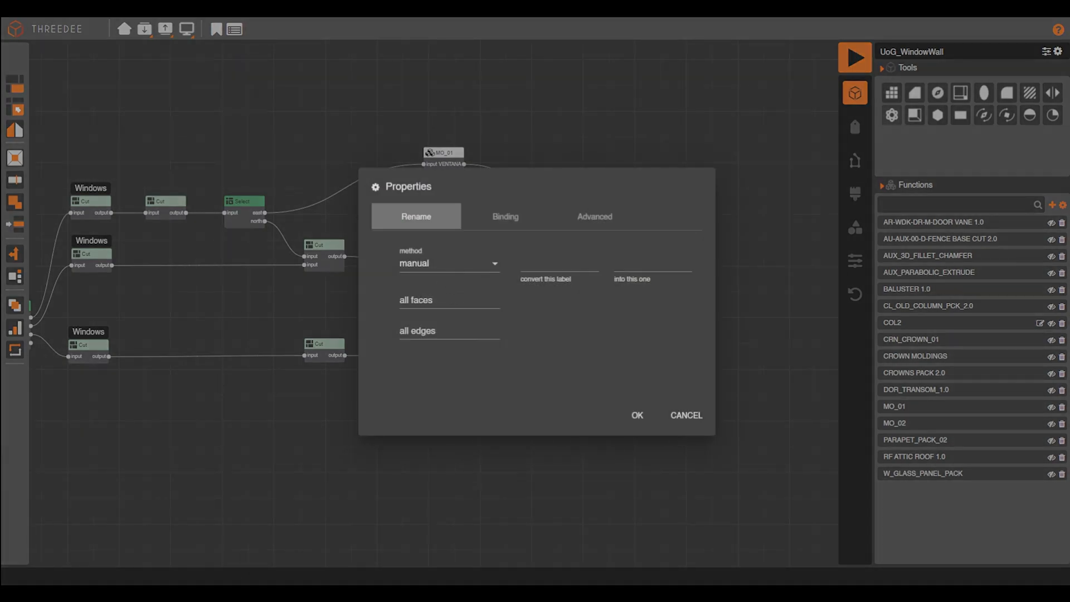
left_click(468, 300)
type("wa")
left_click(452, 409)
key("Return")
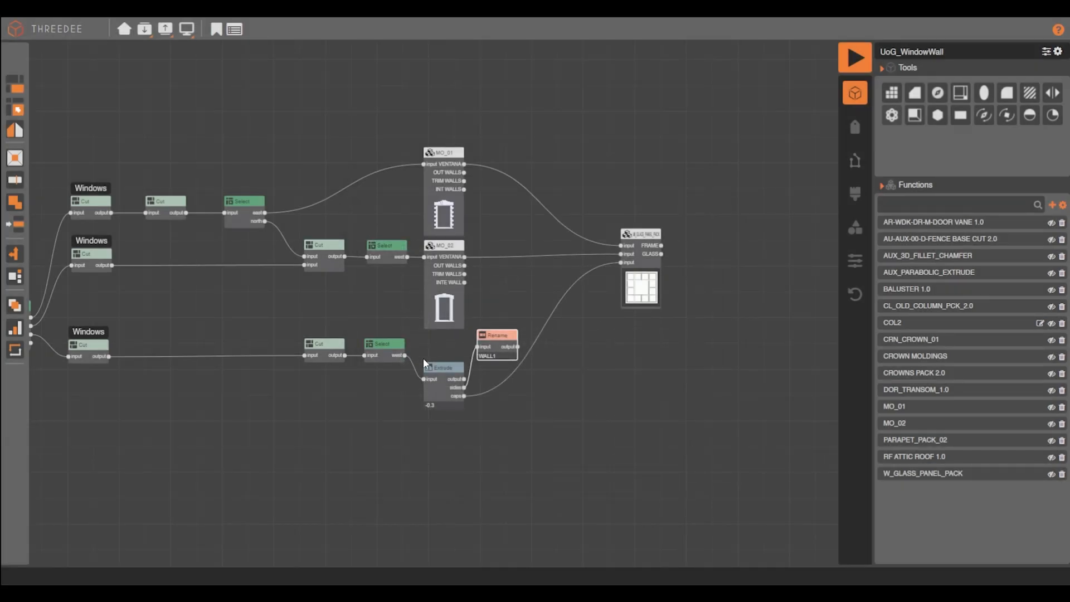
Run the graph, examine the lowest row of windows on the facade, and leave the preview.
left_click(855, 57)
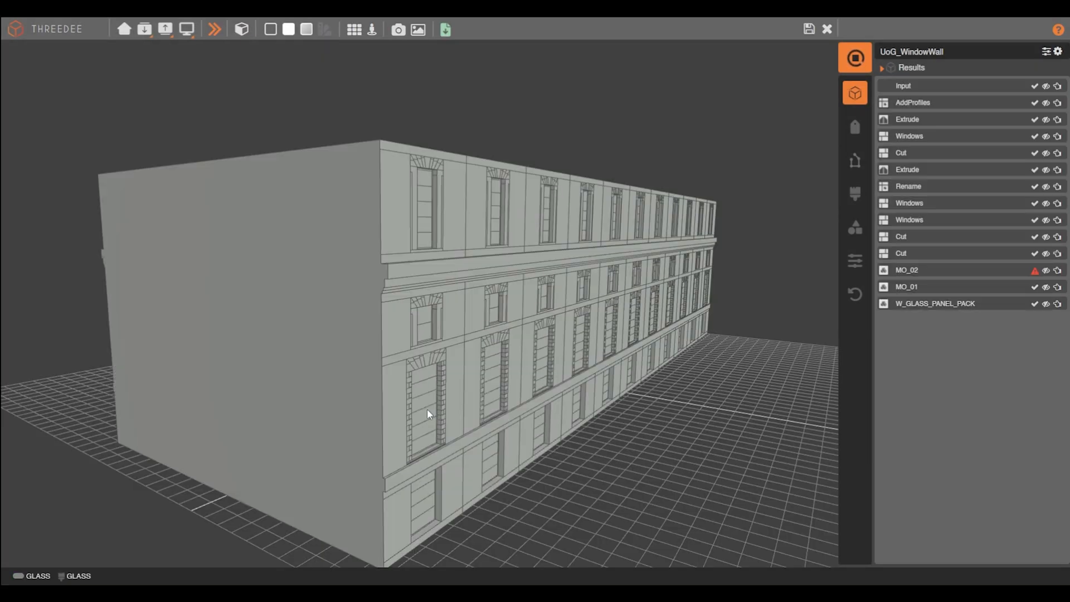
left_click_drag(428, 409, 377, 415)
scroll(493, 423, "down", 2)
left_click_drag(494, 424, 599, 438)
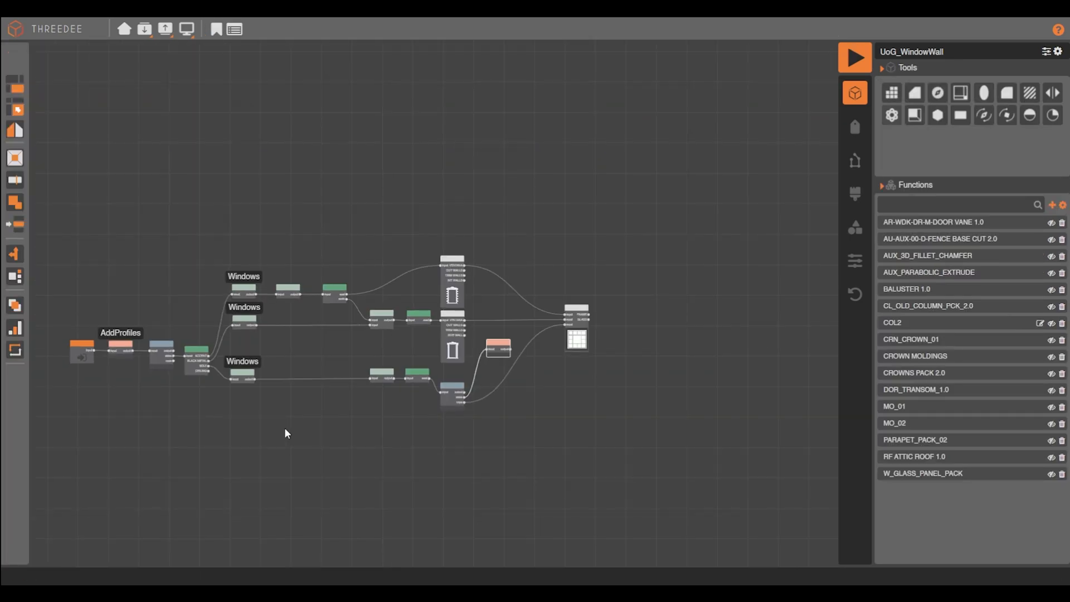
Duplicate the lowest Windows Cut node beneath it, feed the copy from the CEILING output, and title it Arches.
left_click_drag(290, 429, 439, 346)
scroll(395, 368, "up", 7)
scroll(336, 282, "down", 4)
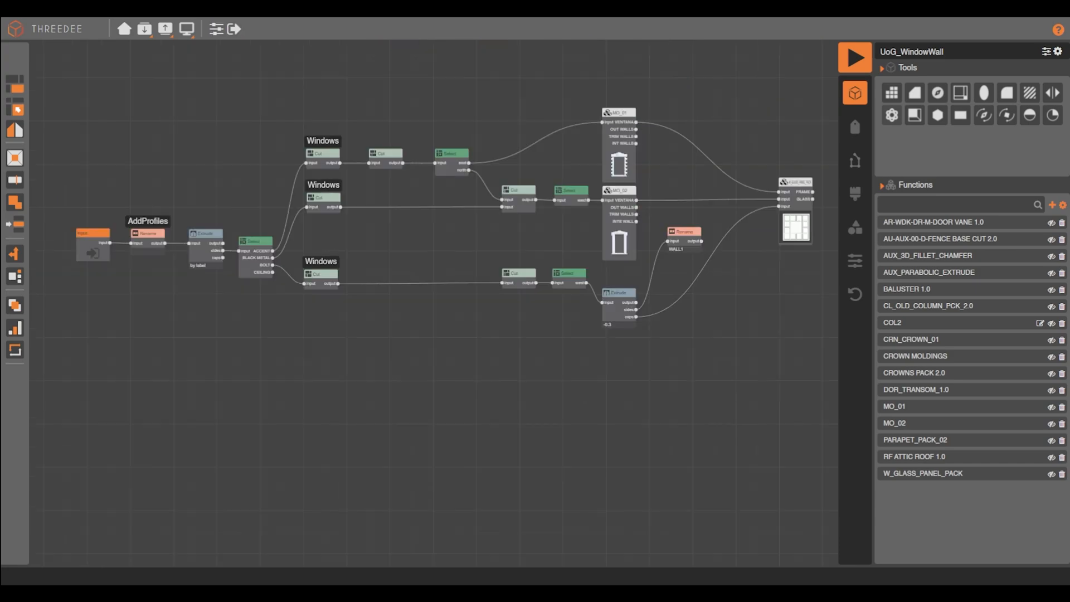
left_click(336, 282)
key("ctrl+v")
left_click_drag(310, 346, 315, 354)
left_click(216, 31)
left_click_drag(492, 299, 435, 302)
type("Arches")
key("Return")
Add a Cut node after Arches and draw two horizontal cuts across its square at heights of about 8 and 4.
left_click_drag(302, 355, 366, 354)
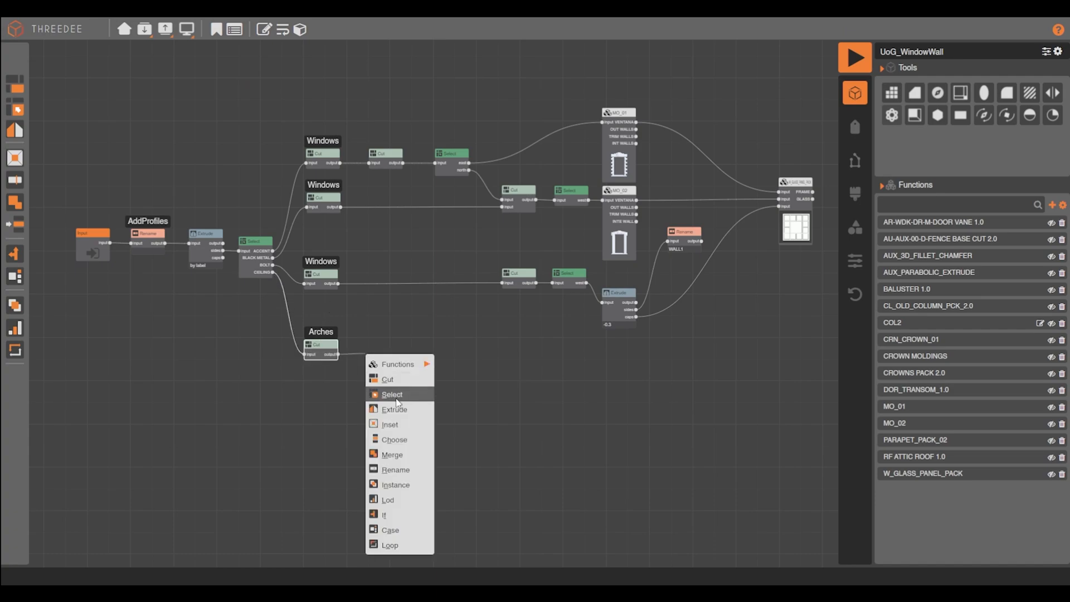
left_click(394, 395)
left_click(250, 30)
left_click(535, 363)
left_click_drag(212, 172, 641, 173)
left_click_drag(215, 338, 648, 345)
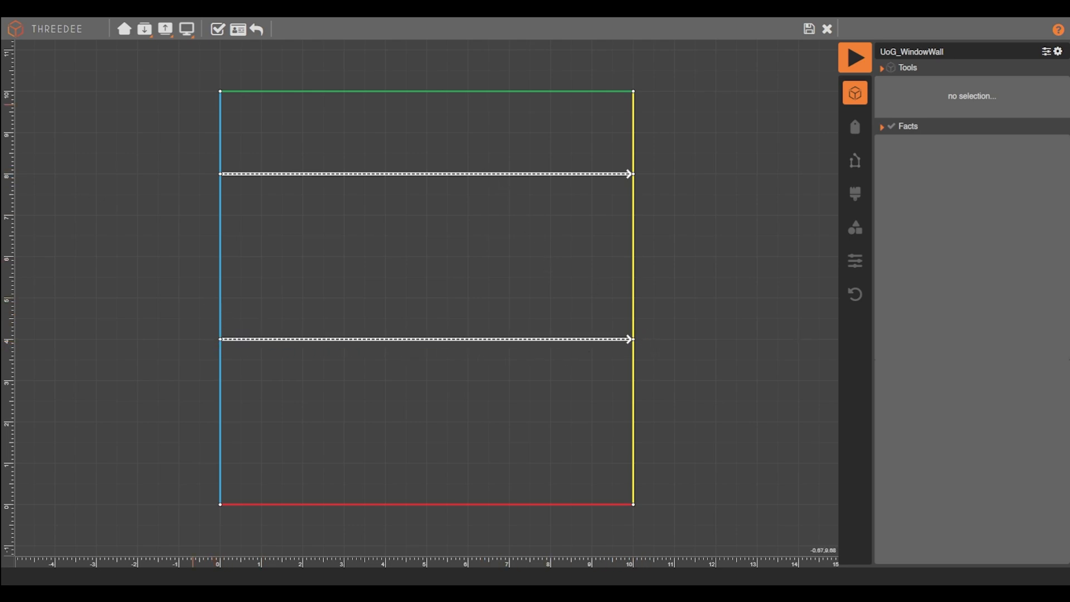
Constrain the upper cut parallel to the top edge at an exact distance of 0.5.
left_click(334, 174)
left_click(319, 92, "shift")
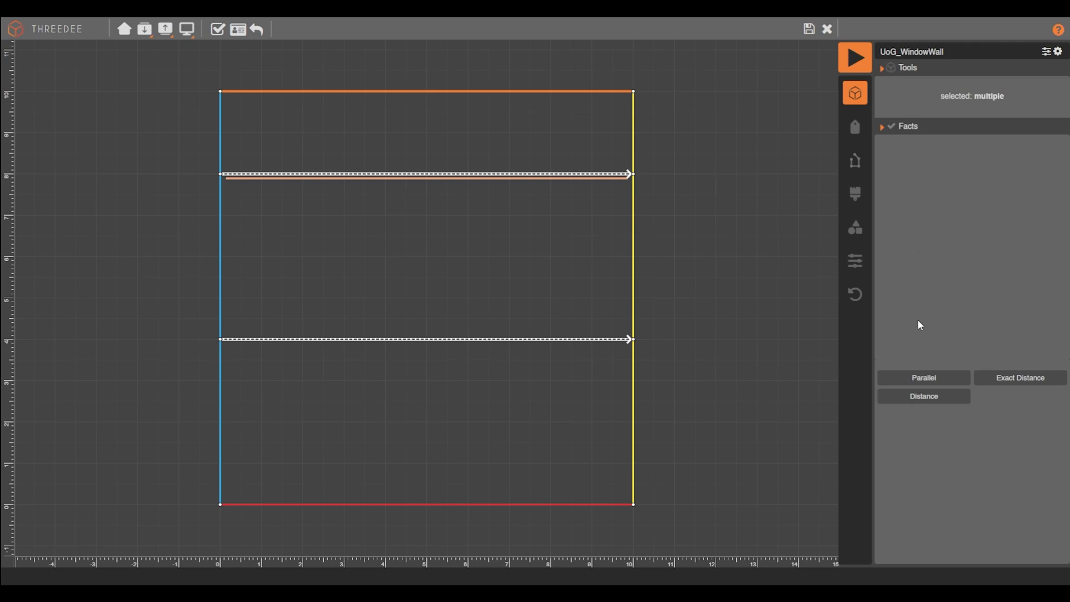
left_click(923, 377)
left_click(918, 377)
type("2.0")
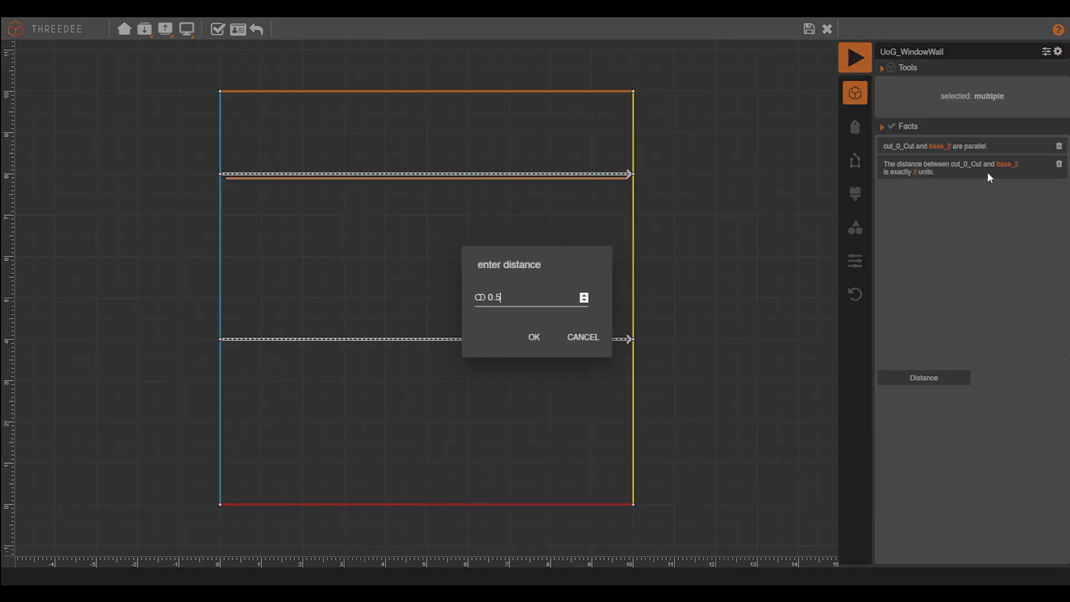
left_click(535, 336)
Set up repeat cutting on the lower cut with the values 3 and 1.
left_click(435, 340)
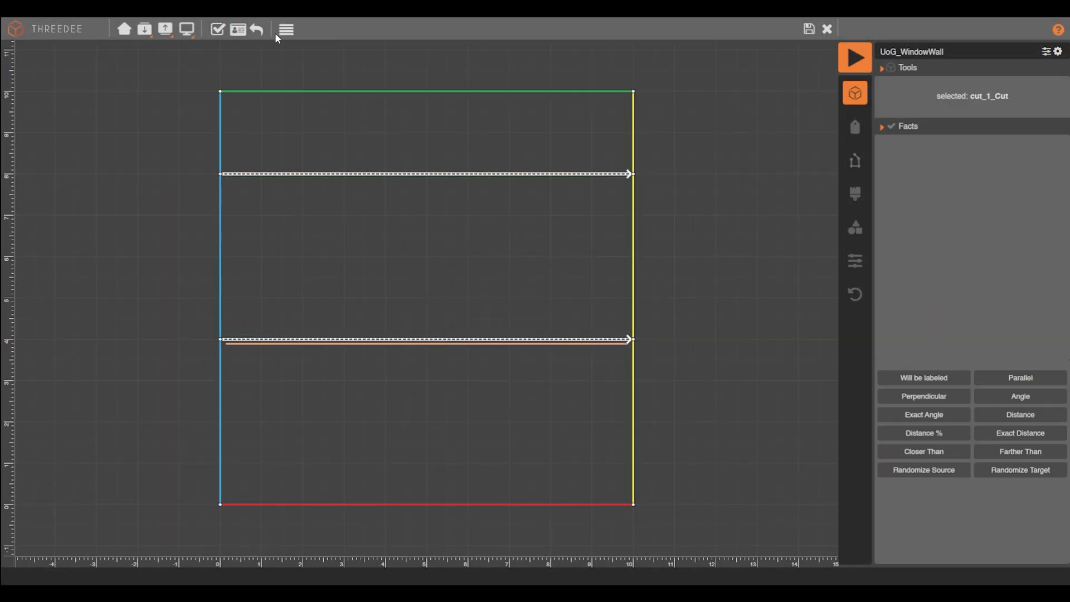
left_click(286, 29)
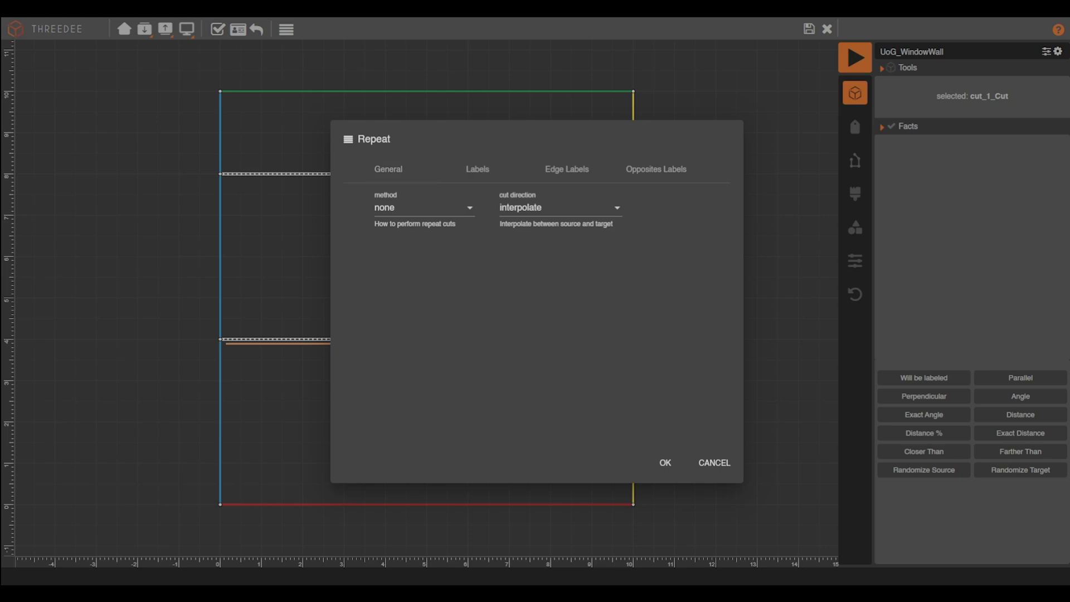
left_click(437, 208)
left_click(439, 221)
left_click(465, 244)
type("3")
left_click(424, 313)
type("1")
left_click(425, 403)
left_click(427, 421)
Label the repeat's primary faces west and its secondary faces WALL1, and apply the repeat settings.
left_click(483, 178)
left_click(437, 224)
left_click(417, 300)
left_click(427, 256)
type("wa")
left_click(434, 357)
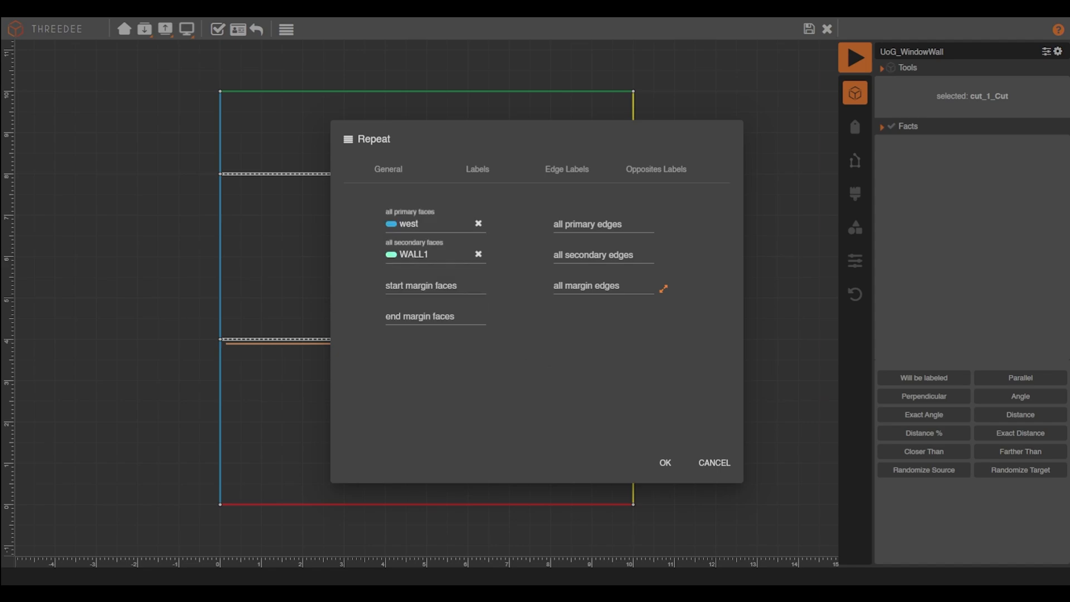
left_click(567, 169)
left_click(364, 204)
left_click(536, 204)
left_click(665, 462)
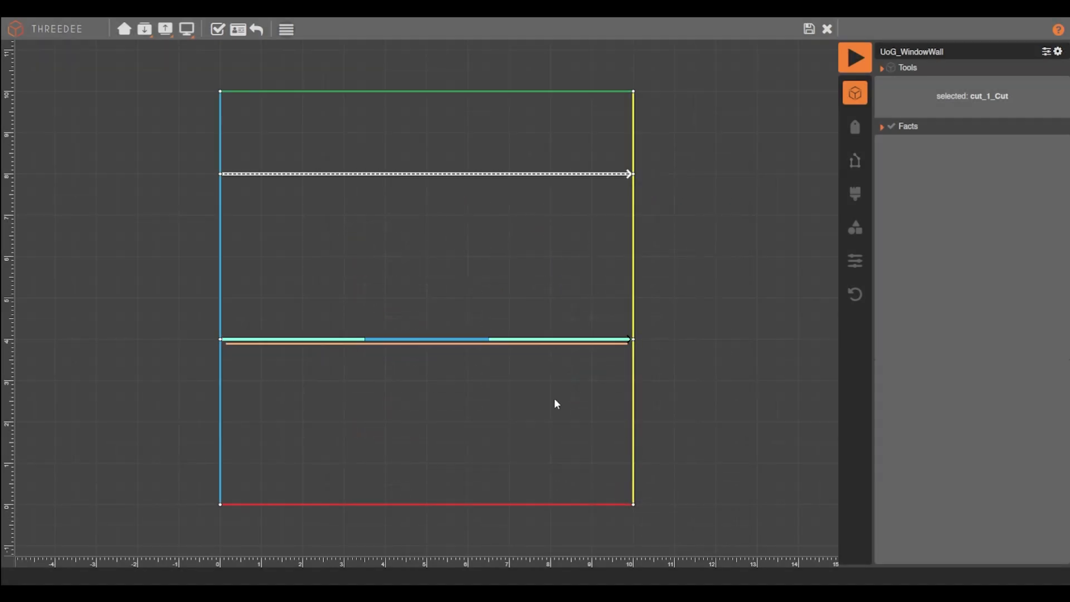
Label the face above the upper cut as WALL1.
left_click(426, 133)
left_click(927, 101)
type("wa")
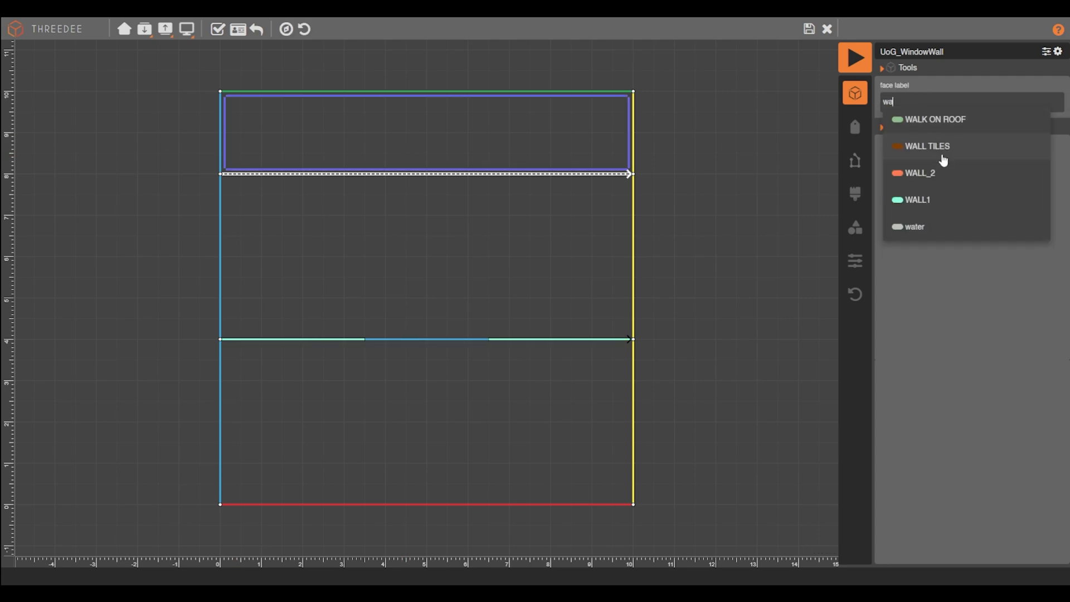
left_click(925, 200)
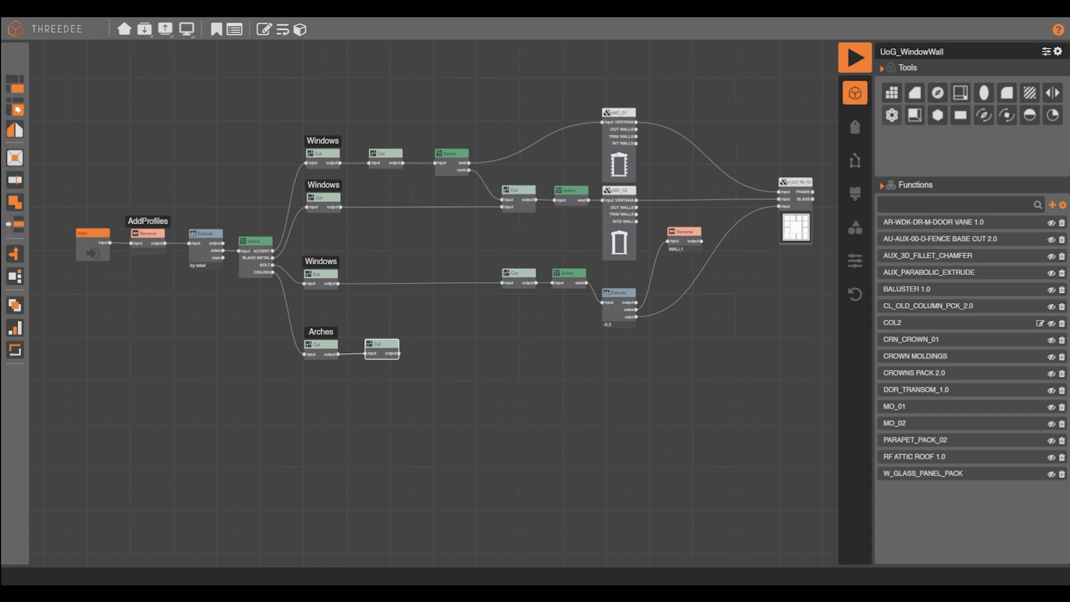
Copy the west Select node in after the Arches row's second Cut, and add another Cut node after it.
left_click_drag(382, 356, 381, 357)
left_click_drag(568, 278, 432, 356, "ctrl")
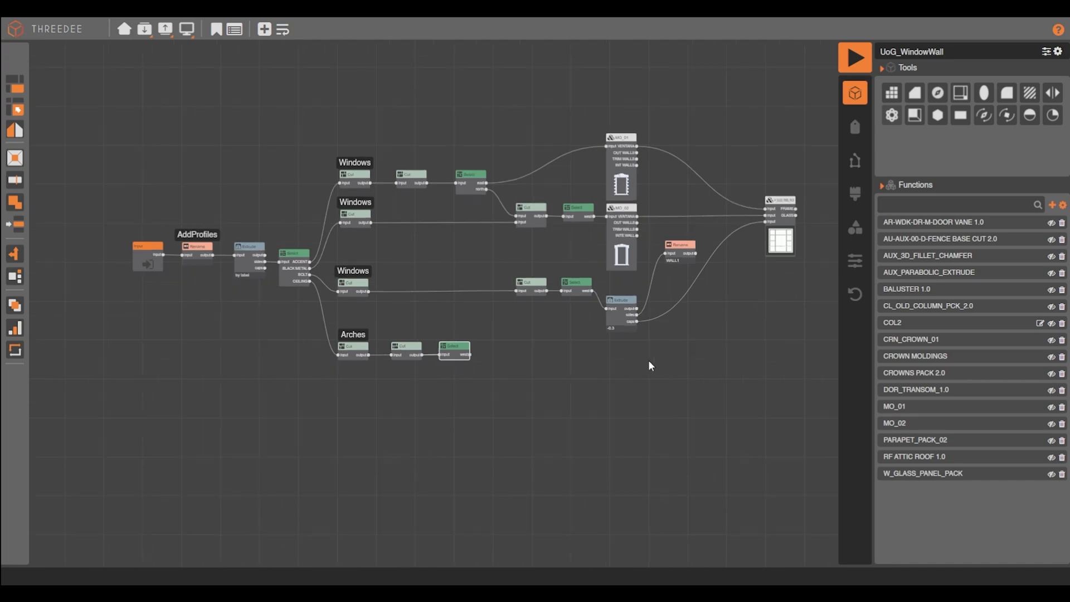
scroll(494, 354, "up", 3)
right_click(493, 357)
left_click(513, 382)
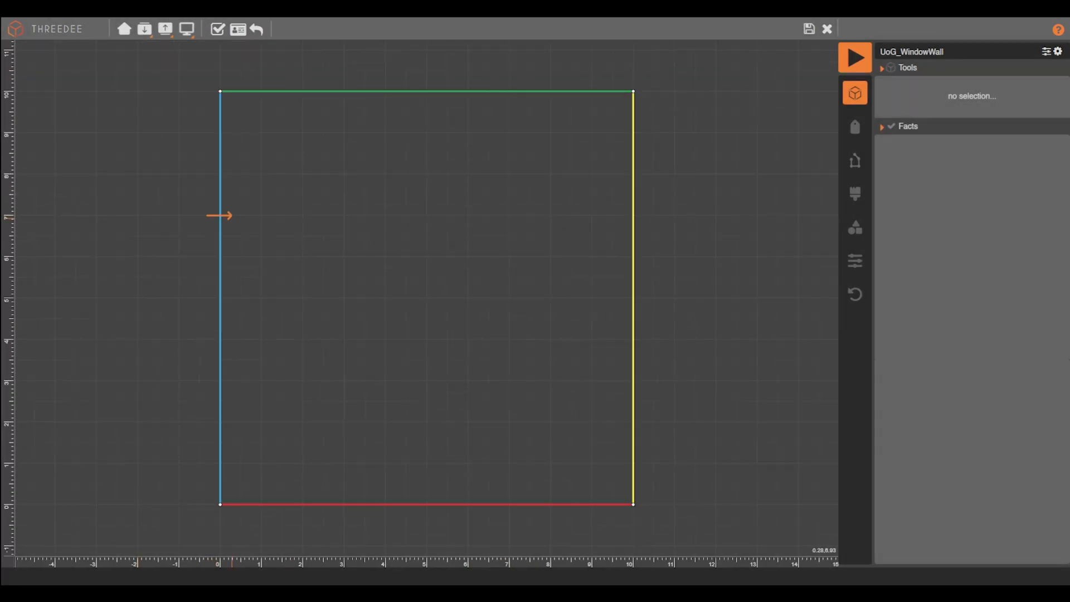
Draw a horizontal cut at a height of about 7 and constrain it parallel to the top edge at distance 1.5.
left_click_drag(221, 215, 629, 215)
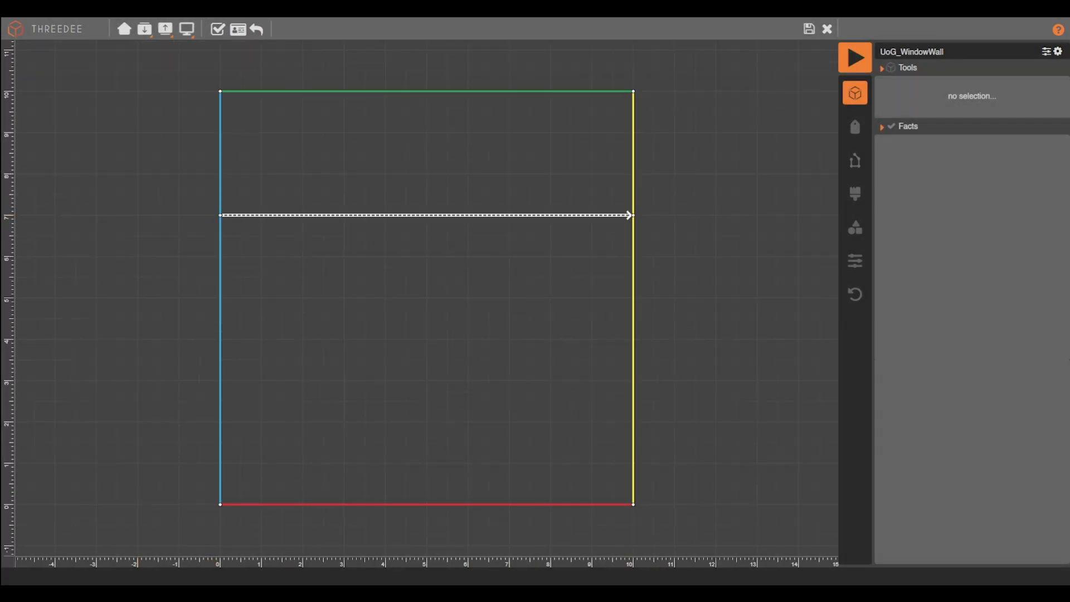
left_click(343, 216)
left_click(401, 91, "shift")
left_click(933, 378)
left_click(933, 378)
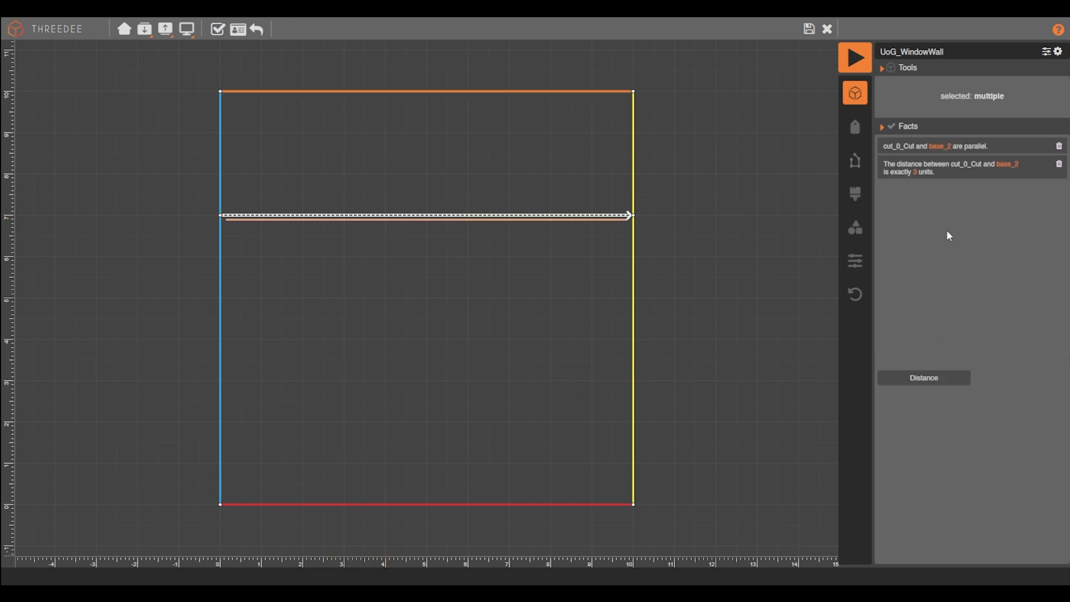
left_click(915, 171)
type("1.5")
left_click(535, 337)
Label the face above the cut north and the face below it south, and save the cut.
left_click(446, 156)
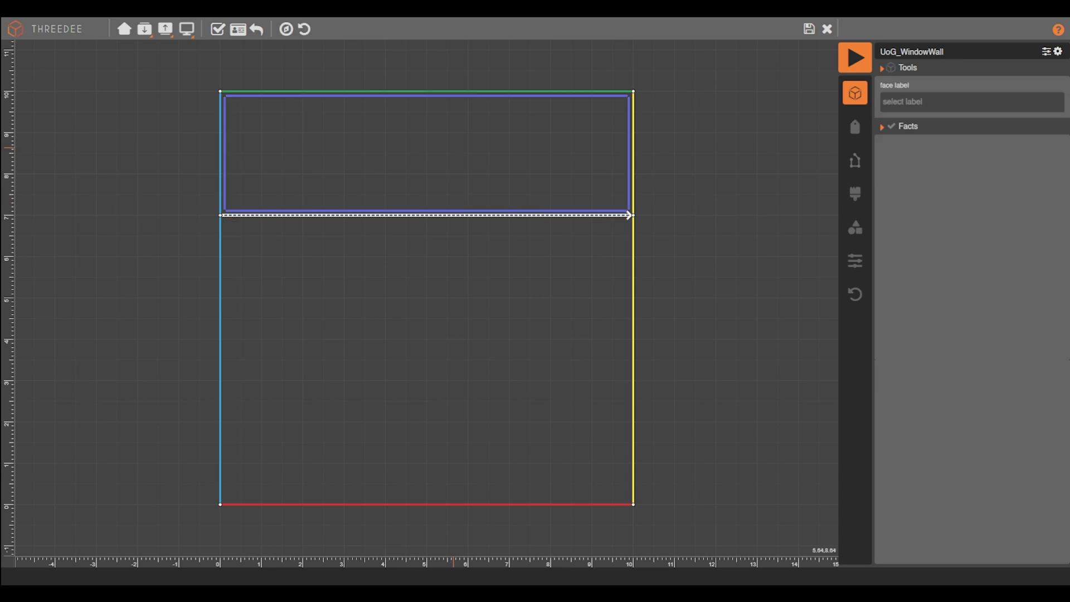
left_click(942, 102)
left_click(928, 146)
left_click(570, 304)
left_click(942, 101)
left_click(937, 201)
left_click(287, 31)
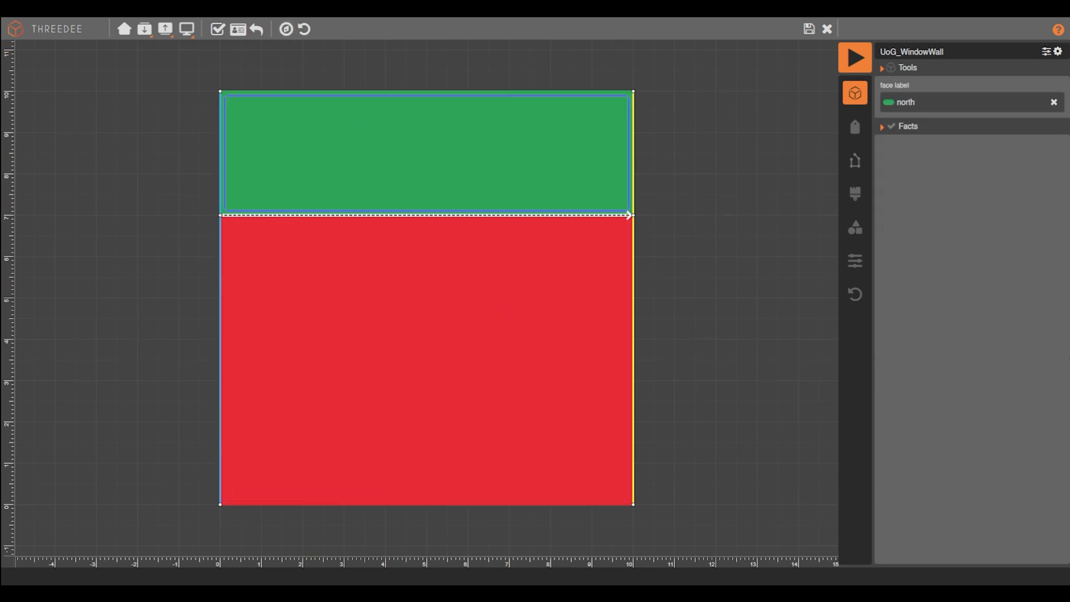
left_click(808, 30)
Run the graph, examine the arch openings on the facade with the face label colours displayed, and leave the preview.
scroll(559, 290, "down", 3)
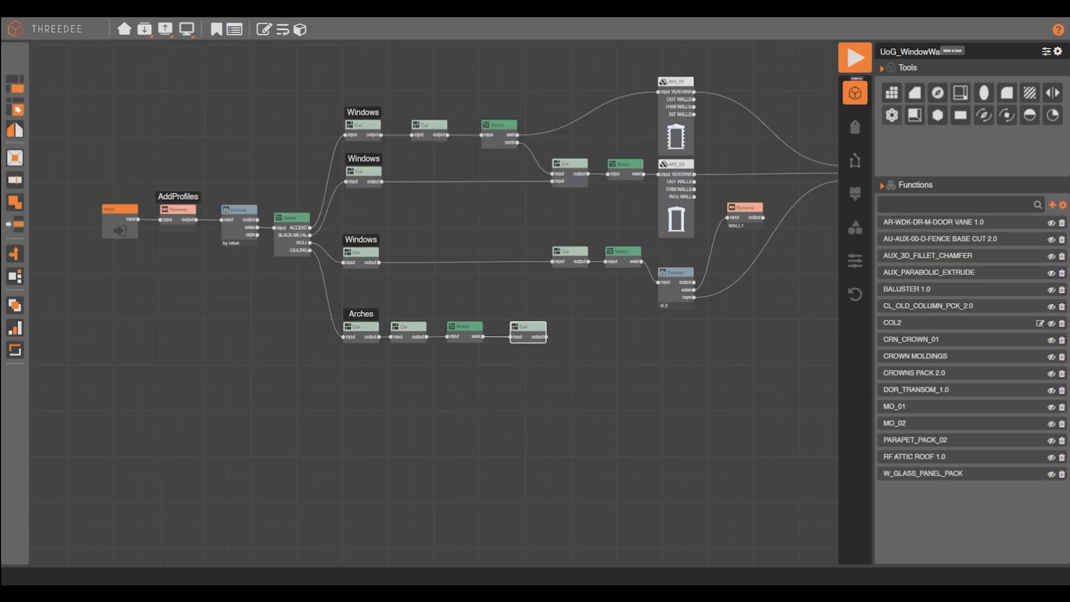
left_click(856, 58)
left_click_drag(220, 474, 413, 469)
left_click_drag(215, 414, 281, 413)
scroll(281, 414, "up", 2)
left_click(288, 29)
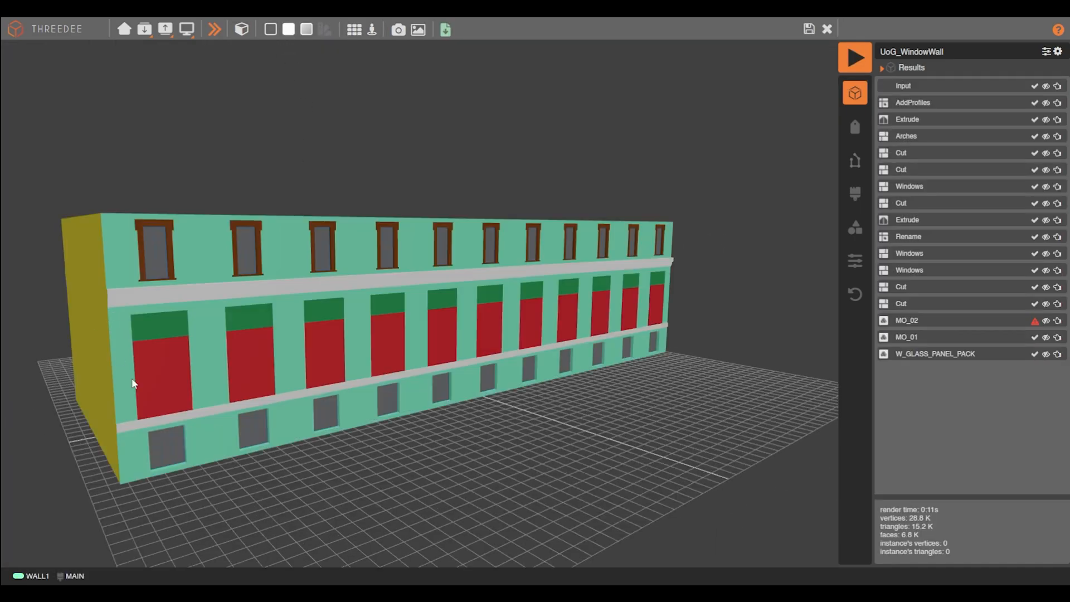
left_click(306, 29)
left_click(809, 30)
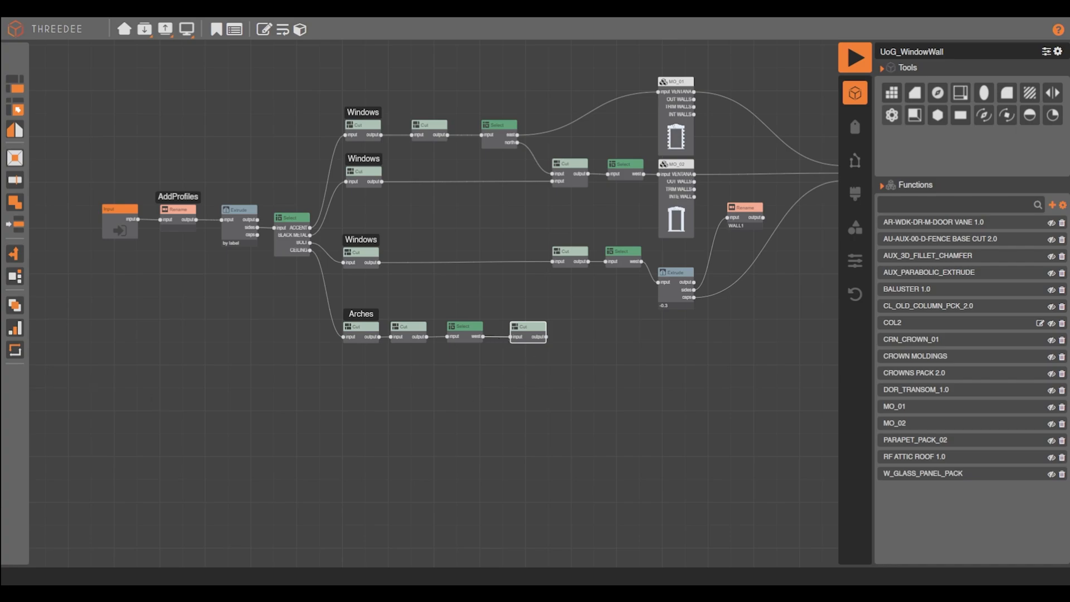
Add a Select node after the Arches row's last Cut, selecting by the labels north and south.
scroll(472, 352, "up", 3)
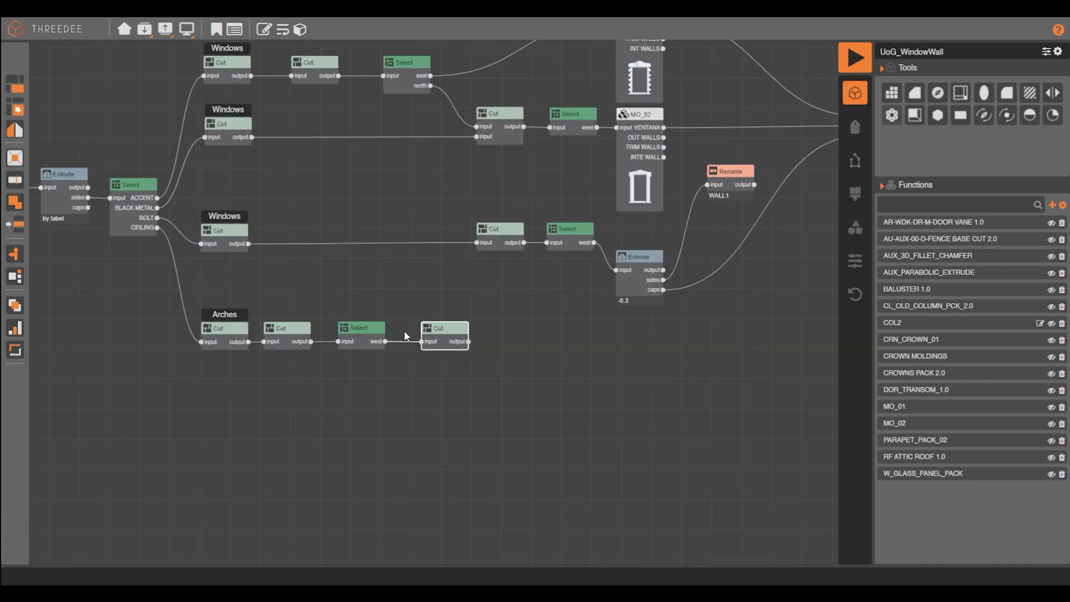
mouse_move(438, 339)
left_mouse_down()
mouse_move(405, 339)
mouse_move(448, 345)
left_mouse_up()
left_click(493, 371)
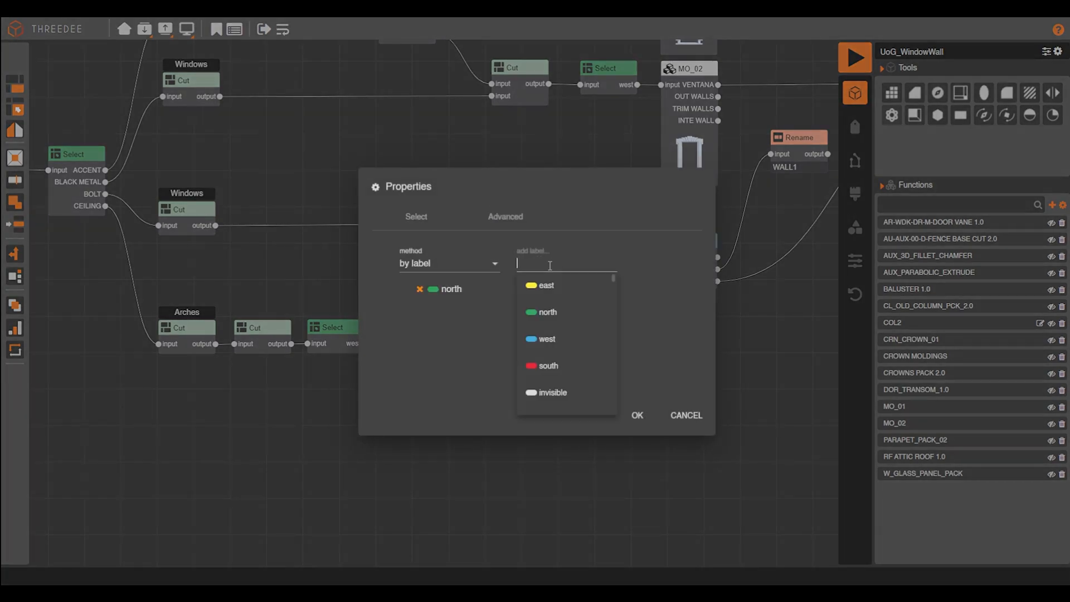
left_click(546, 265)
left_click(548, 365)
left_click(637, 415)
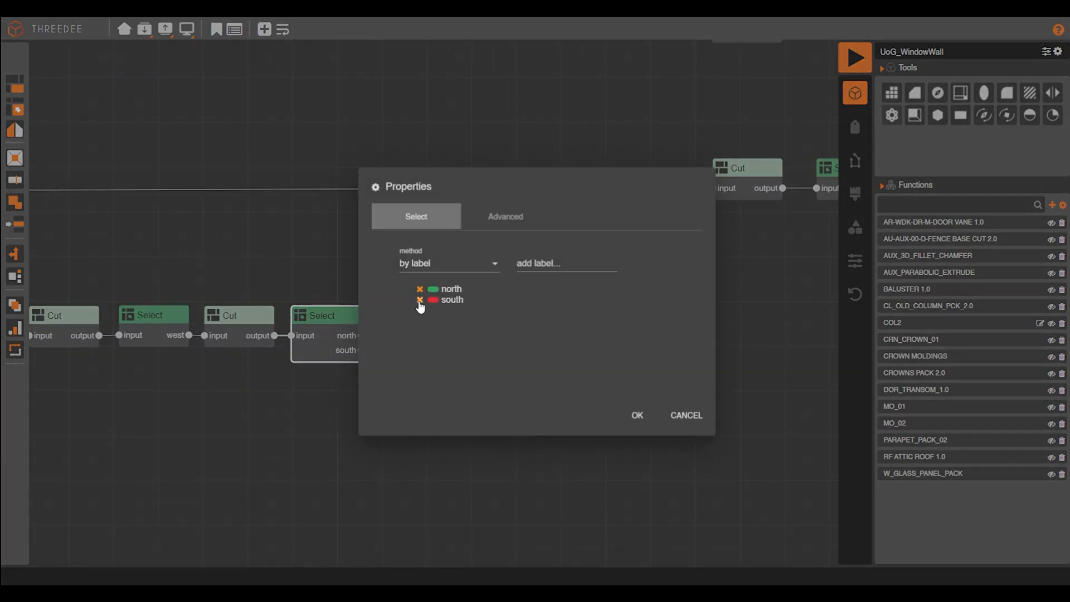
Replace the new Select node's south label with an else output.
left_click(425, 301)
left_click(635, 414)
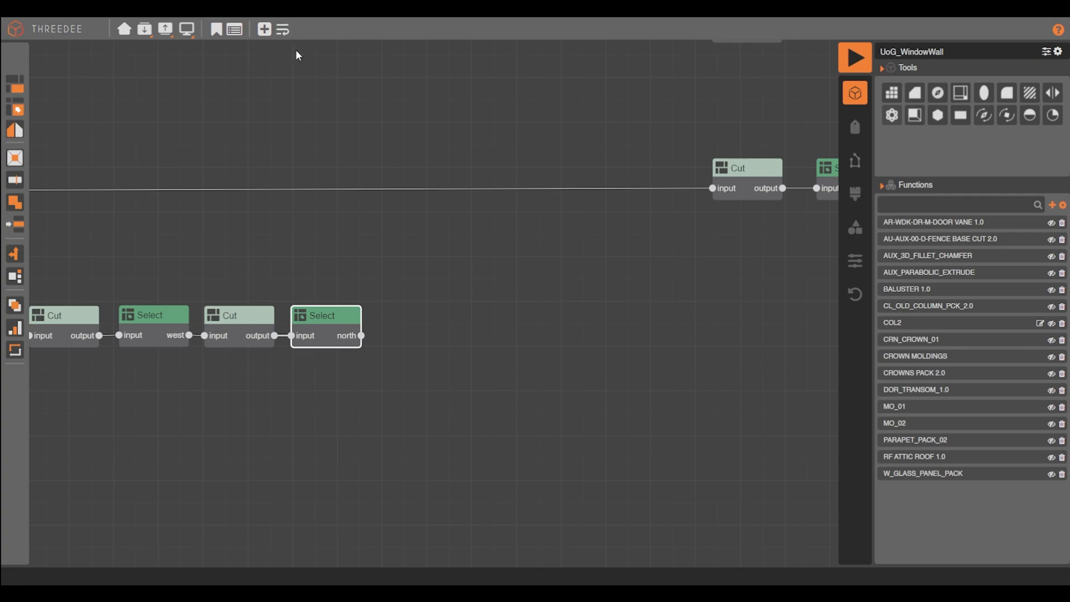
Add a TOOL_SECTOR_180 node and feed it from the north output of the Arches row's last Select.
left_click_drag(1030, 115, 487, 260)
left_click_drag(520, 302, 466, 280)
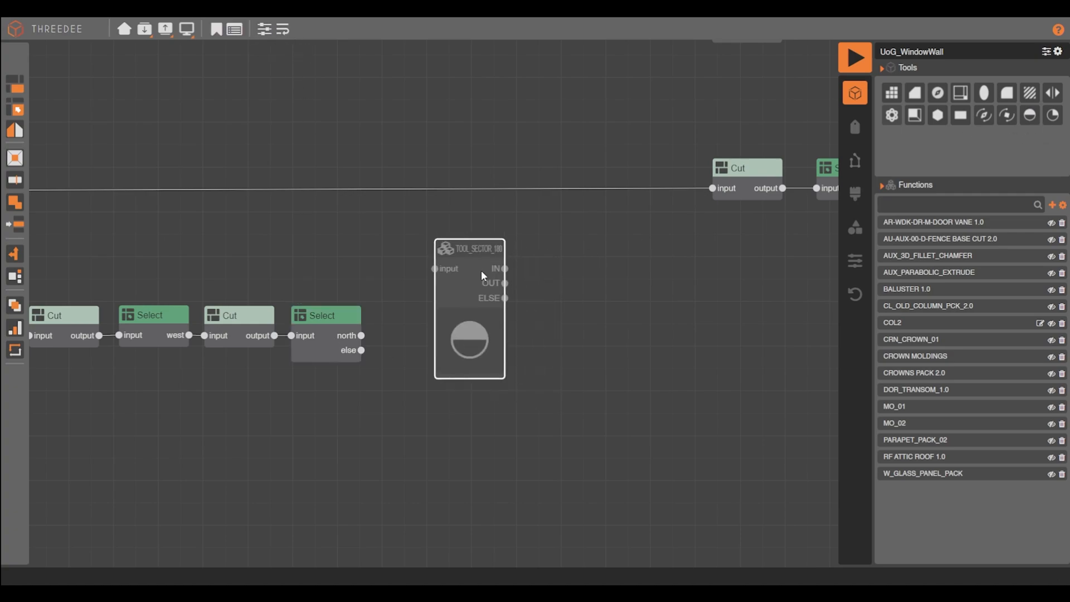
left_click_drag(361, 335, 435, 268)
Add the variables CIRCLE 0, QUADRANTS 0 and ANGLE 15 to the TOOL_SECTOR_180 node.
double_click(472, 270)
left_click(505, 217)
left_click(450, 263)
left_click(440, 338)
left_click(449, 263)
left_click(449, 307)
left_click(449, 262)
left_click(446, 285)
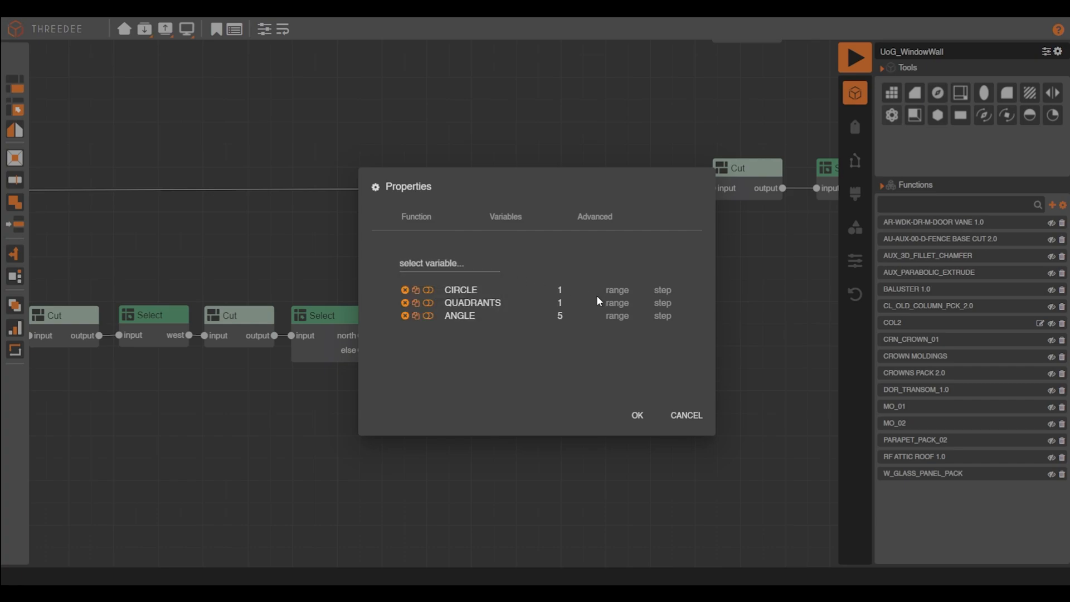
left_click(636, 416)
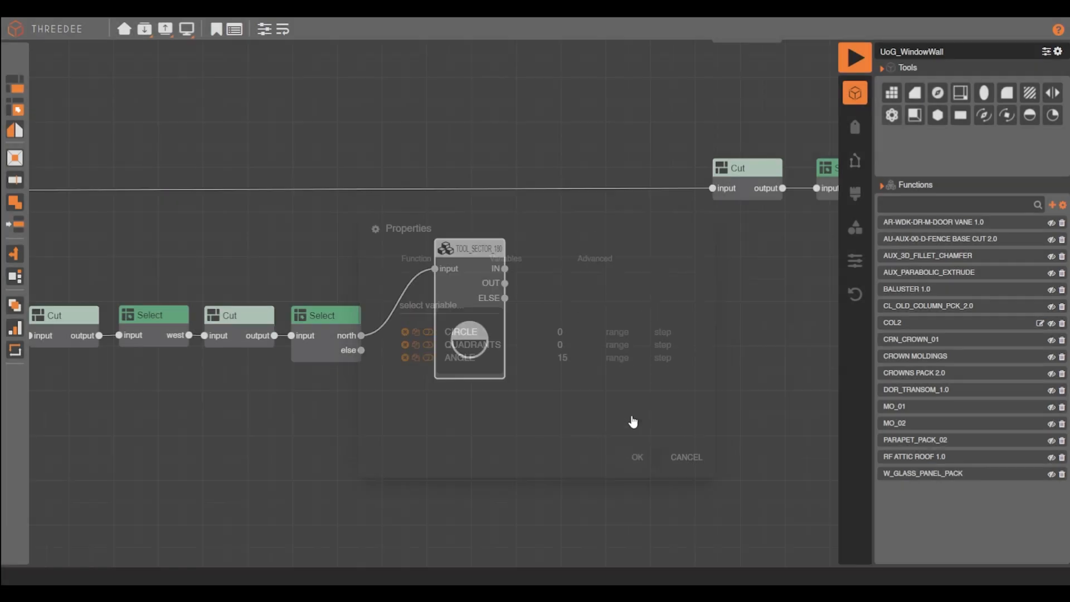
Add a Rename node on the sector tool's OUT output that assigns the label WALL1.
scroll(533, 286, "down", 1)
left_click_drag(510, 283, 557, 285)
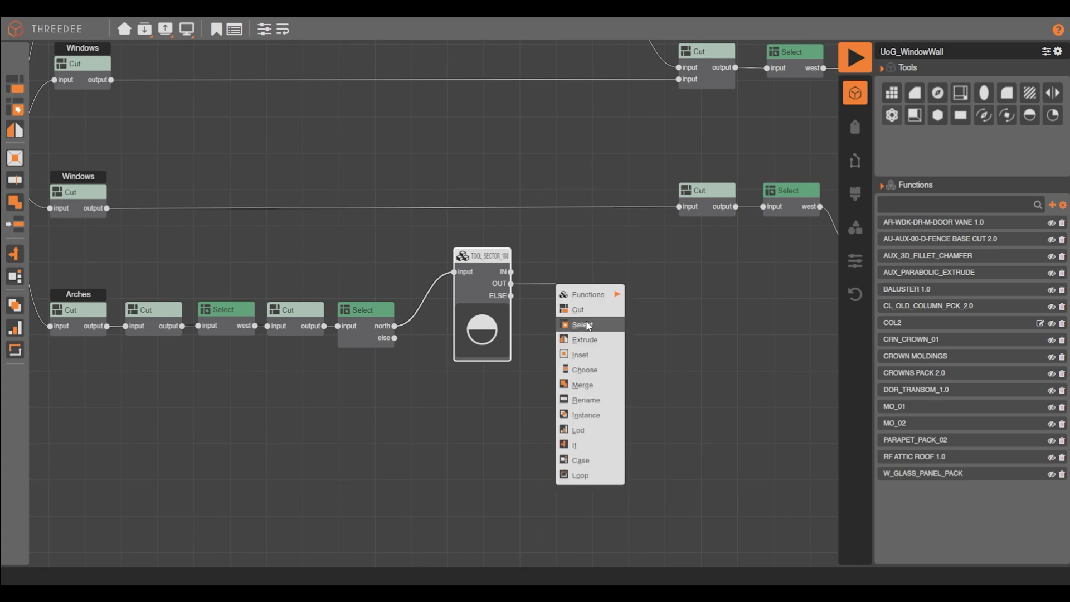
left_click(585, 400)
left_click(440, 300)
type("w")
left_click(449, 428)
left_click(637, 415)
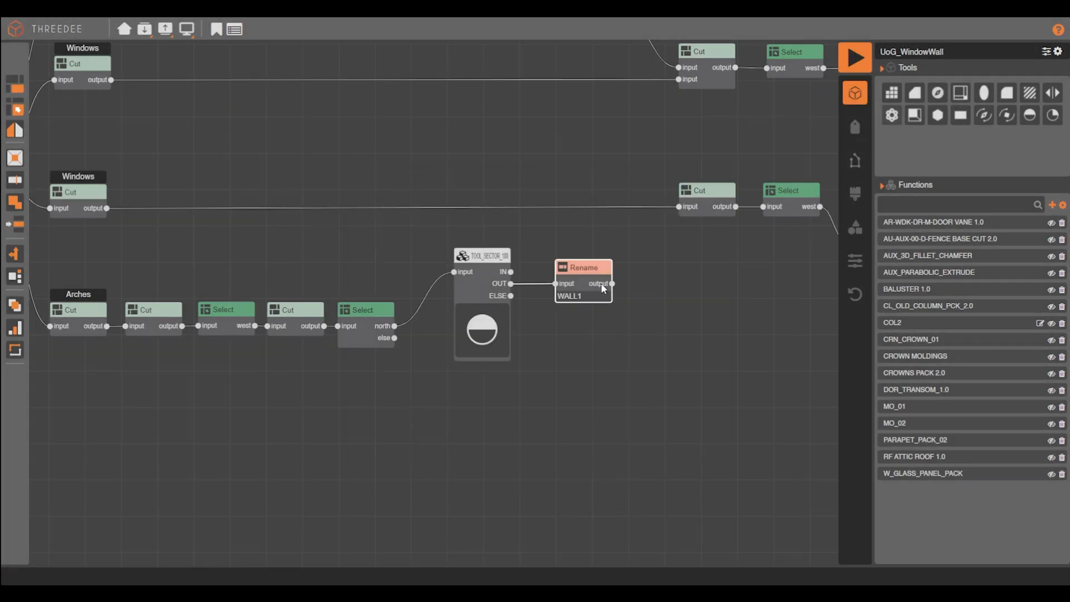
Add an advanced Merge node on the Select's else output with merge faces enabled, placed below the Rename node.
left_click_drag(442, 453, 446, 448)
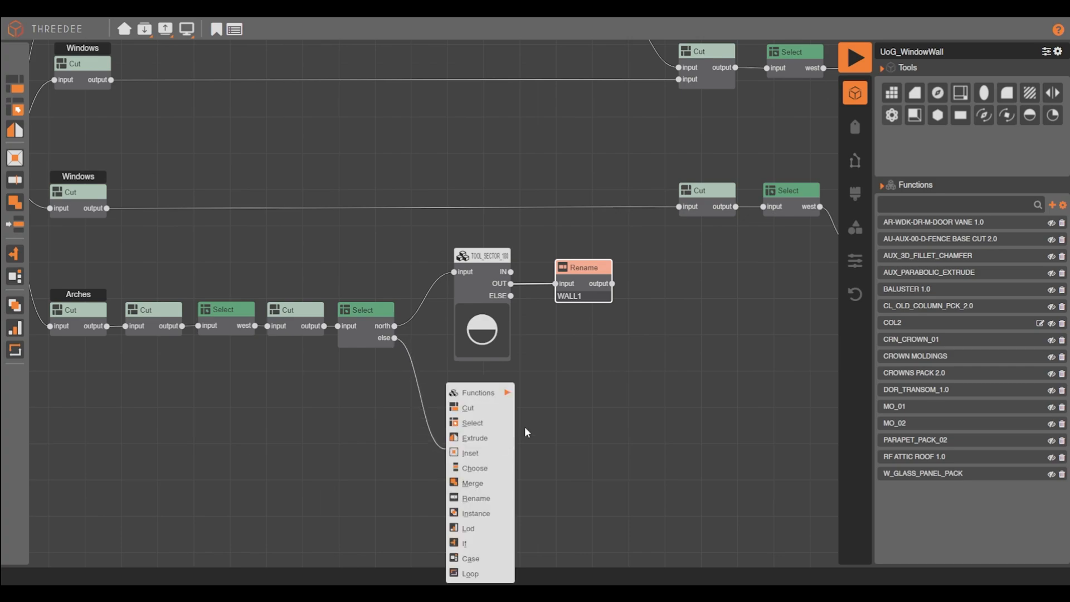
left_click(497, 484)
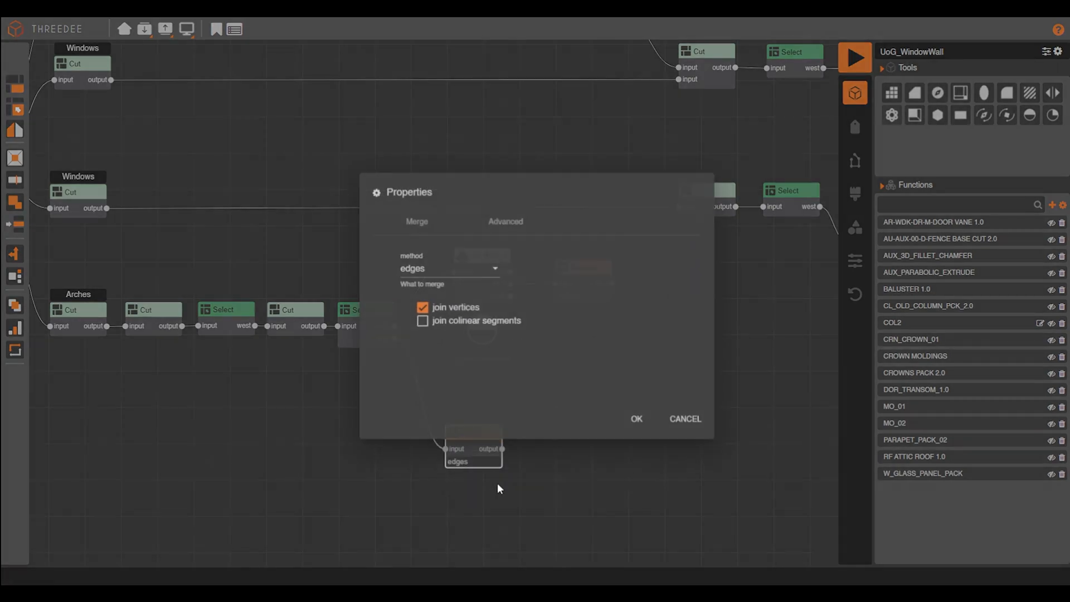
left_click(446, 264)
left_click(437, 304)
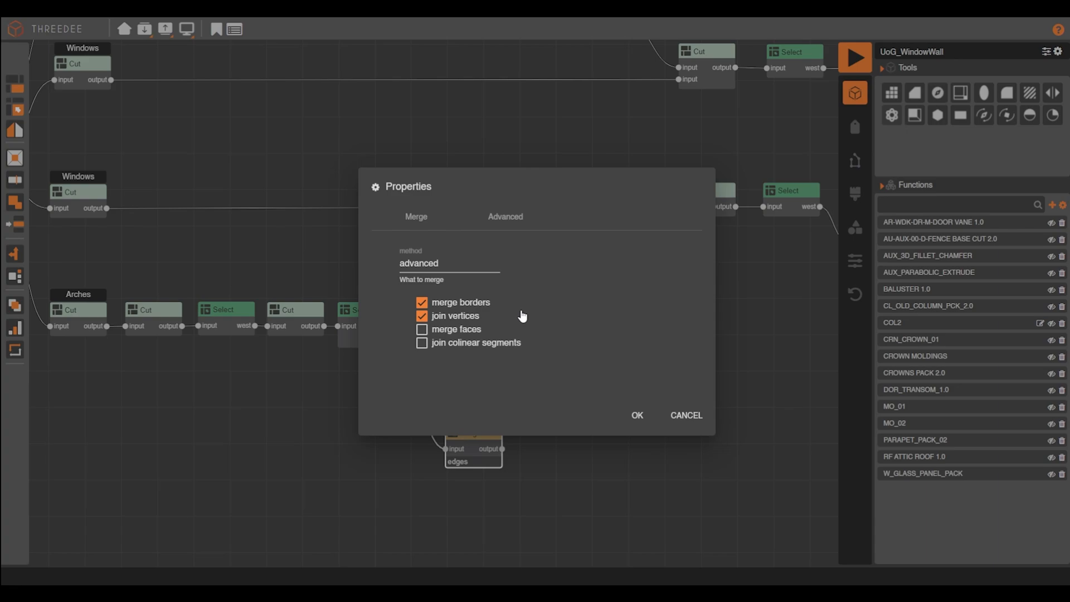
left_click(457, 329)
left_click(460, 356)
left_click(622, 411)
left_click_drag(495, 453, 574, 455)
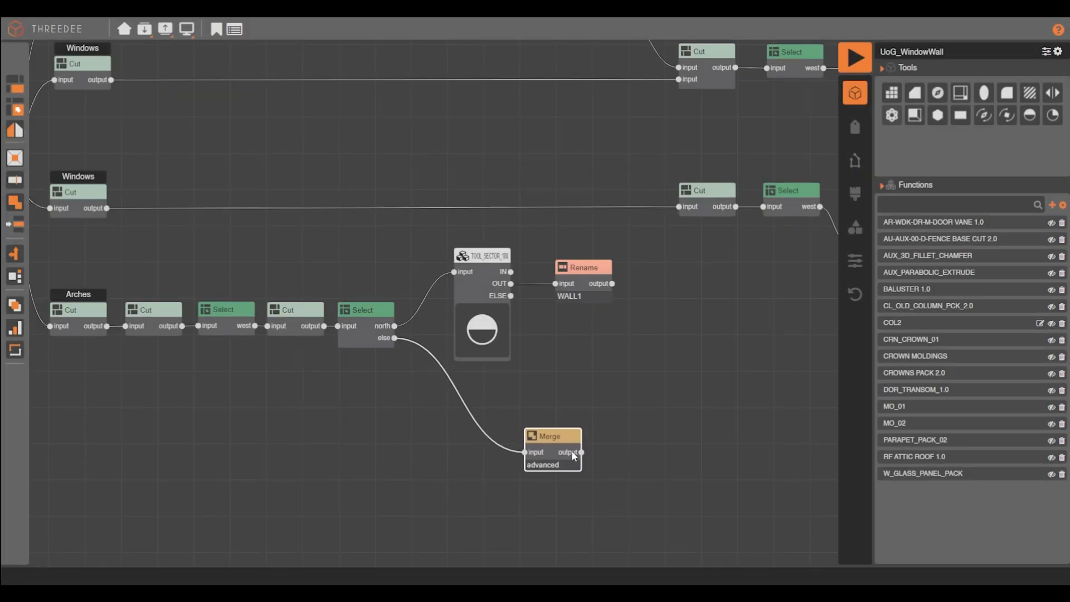
Rearrange the Select and Merge nodes, add a second input to Merge, and connect the sector tool's IN output to it.
left_click_drag(368, 310, 379, 356)
mouse_move(552, 452)
left_mouse_down()
mouse_move(524, 452)
mouse_move(578, 445)
mouse_move(550, 456)
left_mouse_up()
right_click(576, 440)
left_click(594, 474)
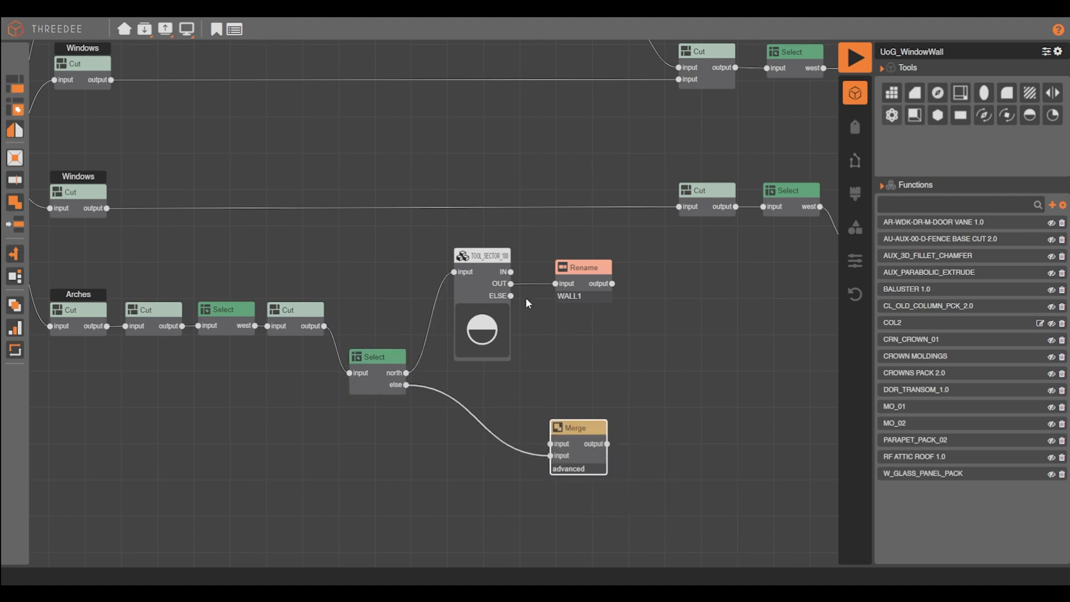
left_click_drag(530, 391, 552, 408)
left_click(700, 394)
scroll(653, 432, "down", 1)
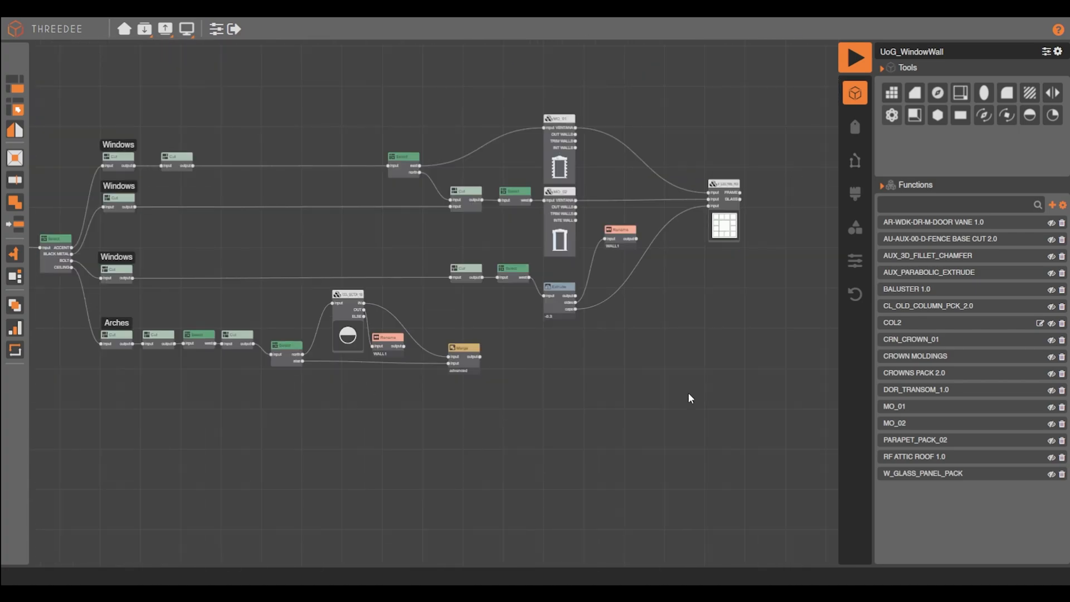
Add the AR-WDK-DR-M-DOOR VANE 1.0 function after Merge with TWO_FACES and MOLDING_TYPE variables, plinth thickness 0.05 and plinth width 0.25.
left_click_drag(914, 222, 545, 391)
left_click(506, 222)
left_click(437, 259)
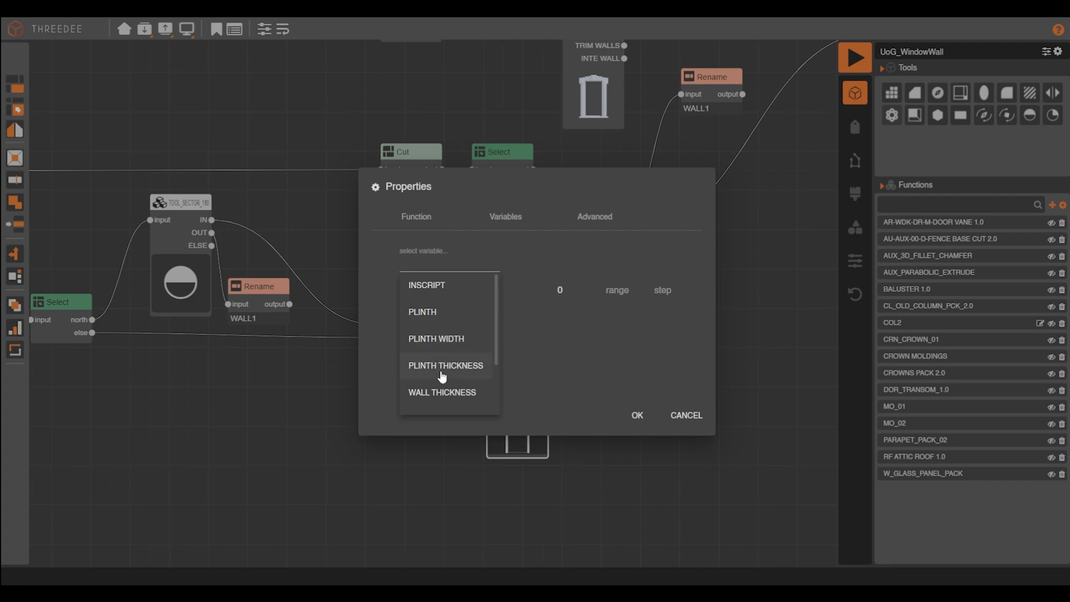
left_click(442, 367)
left_click(443, 339)
left_click(439, 392)
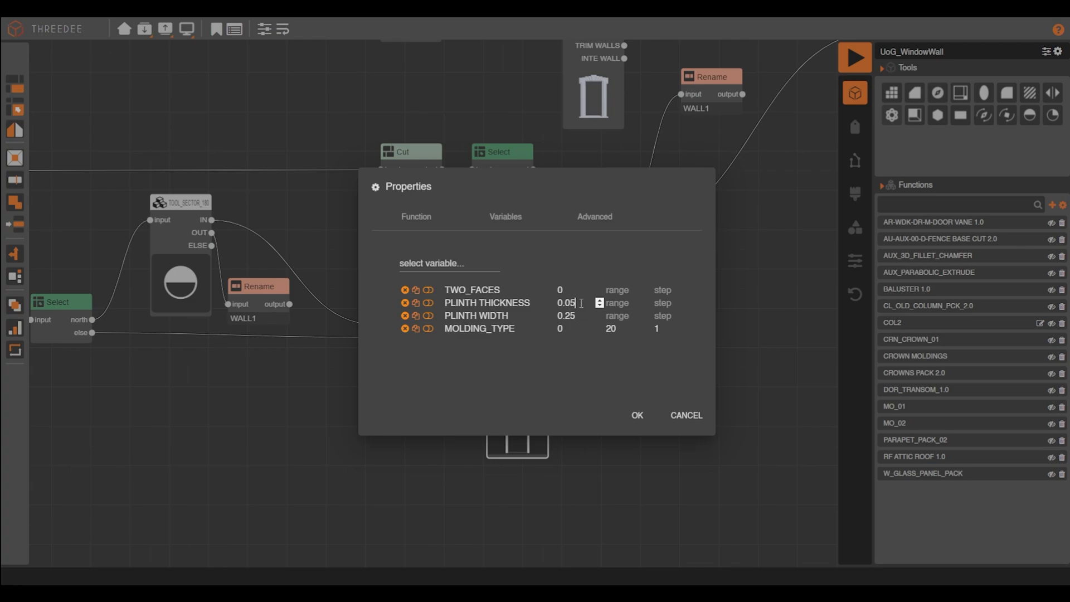
left_click(636, 415)
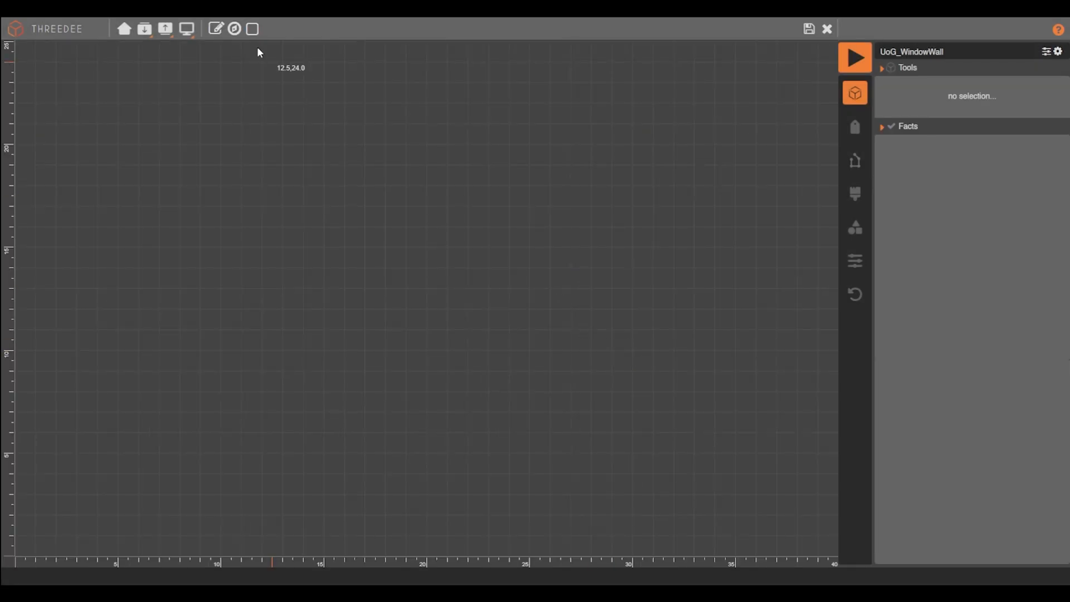
In a Cut on the DOOR PANEL output, draw a 10 by 10 compass with a horizontal cut at height 7, labelled north above and south below.
left_click(235, 29)
left_click(528, 354)
left_click_drag(203, 215, 641, 219)
left_click(426, 156)
left_click(948, 102)
left_click(916, 167)
left_click(522, 313)
left_click(948, 102)
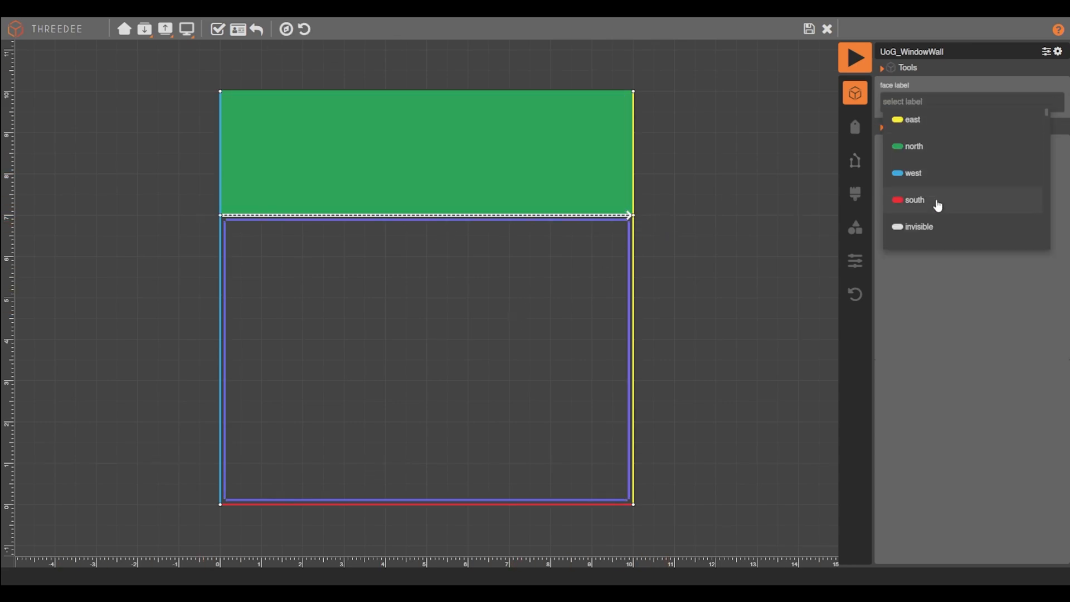
left_click(936, 204)
left_click(320, 145)
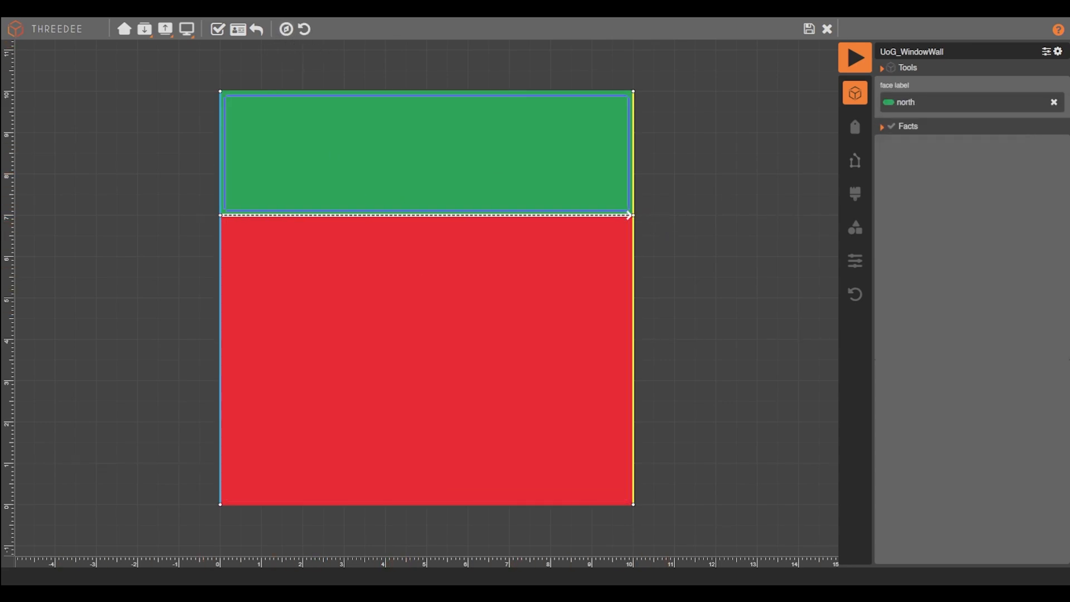
left_click(226, 159)
Constrain the west and east edges of the north face with a value of 0.5.
left_click(924, 415)
left_click(979, 167)
type("0.5")
key("Return")
left_click(629, 192)
left_click(923, 414)
left_click(979, 165)
key("Return")
Add a second input to the Extrude node, and add a Select by labels north and south after the door panel Cut.
right_click(603, 302)
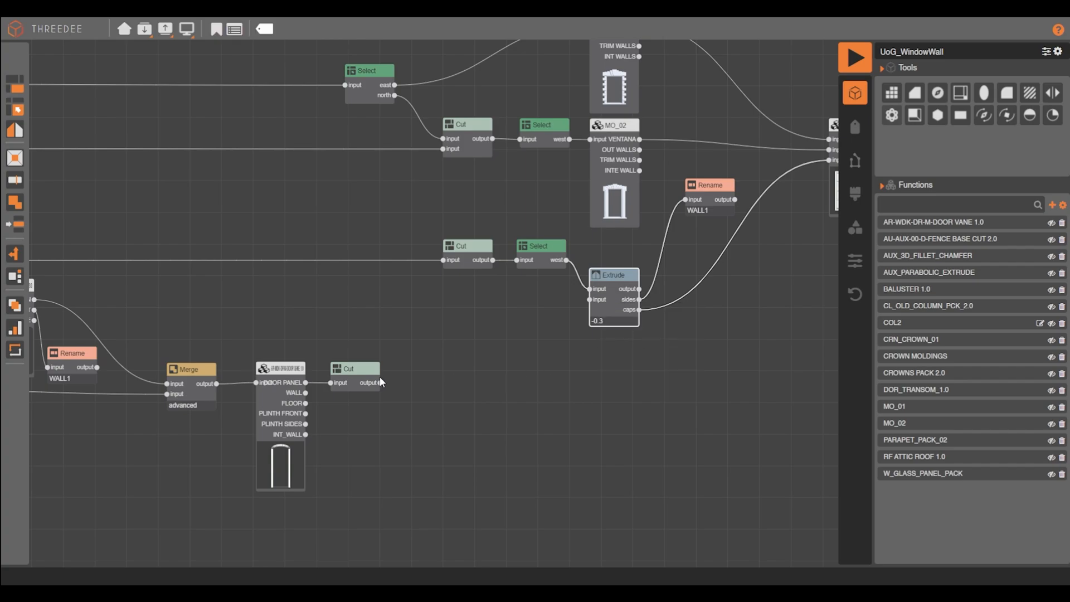
left_click_drag(401, 382, 407, 383)
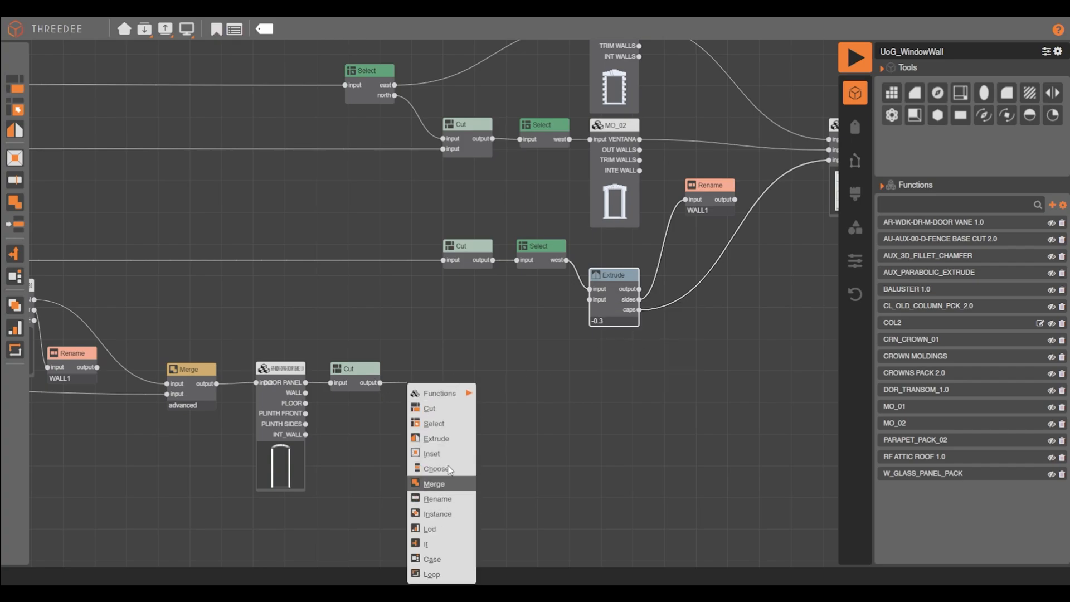
left_click(443, 425)
left_click(567, 261)
left_click(550, 316)
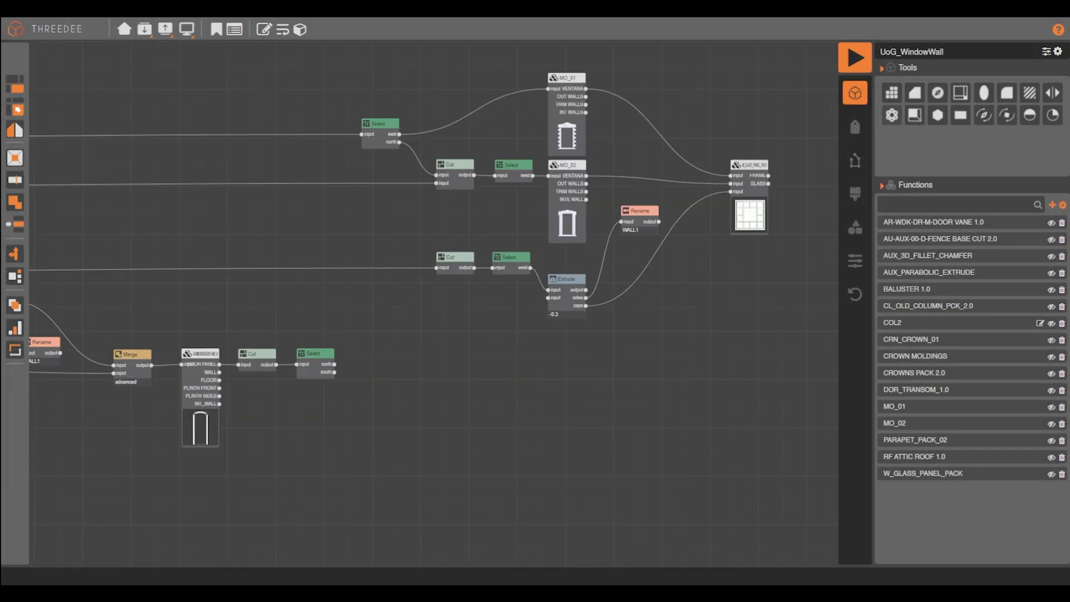
Add a Cut on the Select's north output with a 10 by 10 compass and two horizontal cut lines at heights 8 and 5.
right_click(354, 326)
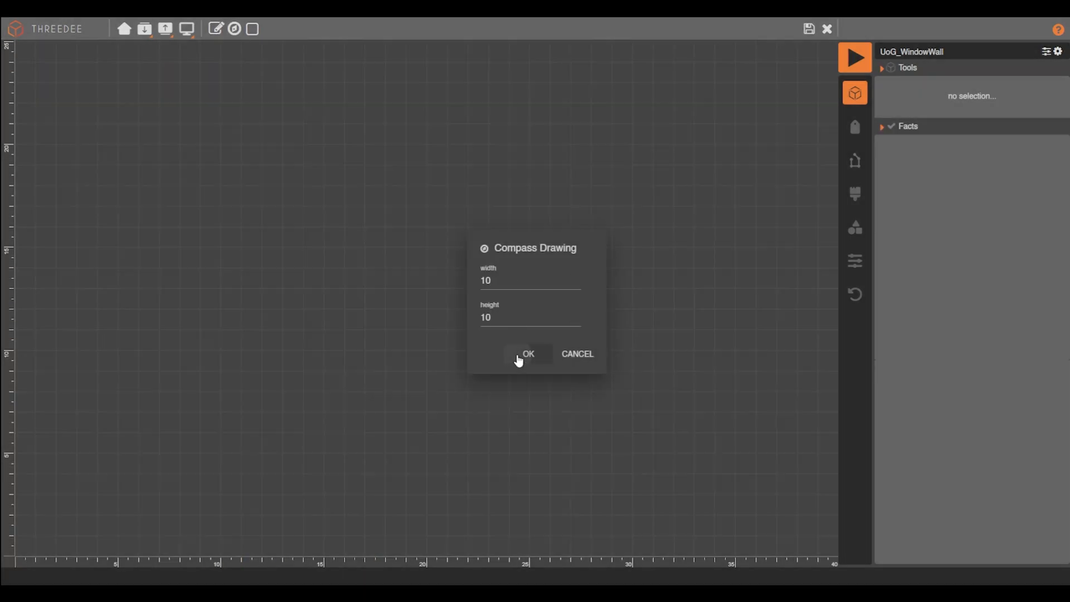
left_click(517, 358)
left_click_drag(208, 174, 633, 174)
left_click_drag(212, 297, 684, 298)
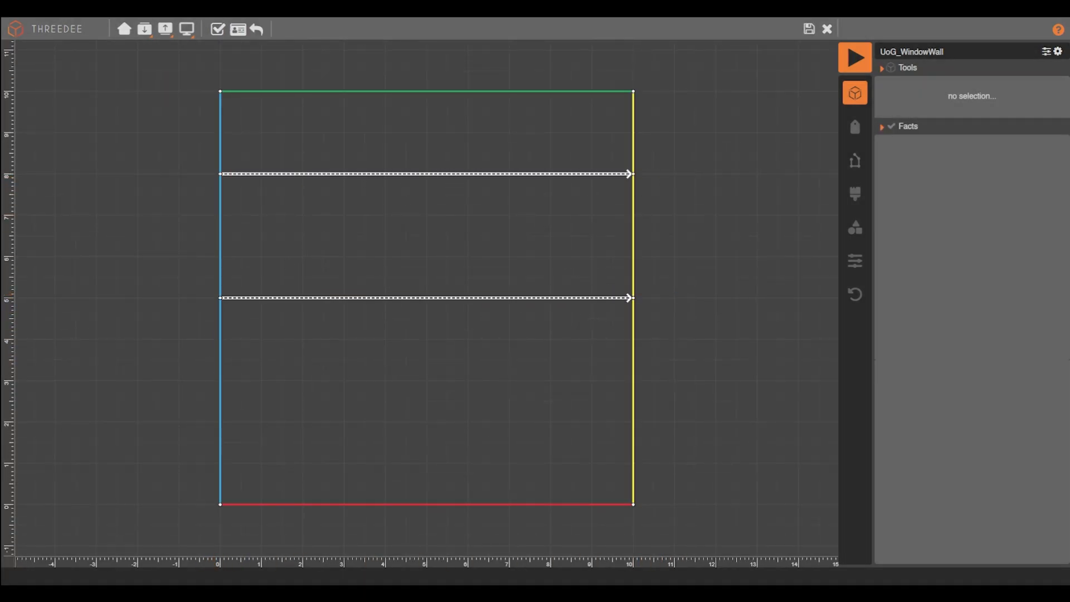
Constrain the upper cut line at 3 from the south edge.
left_click(438, 179)
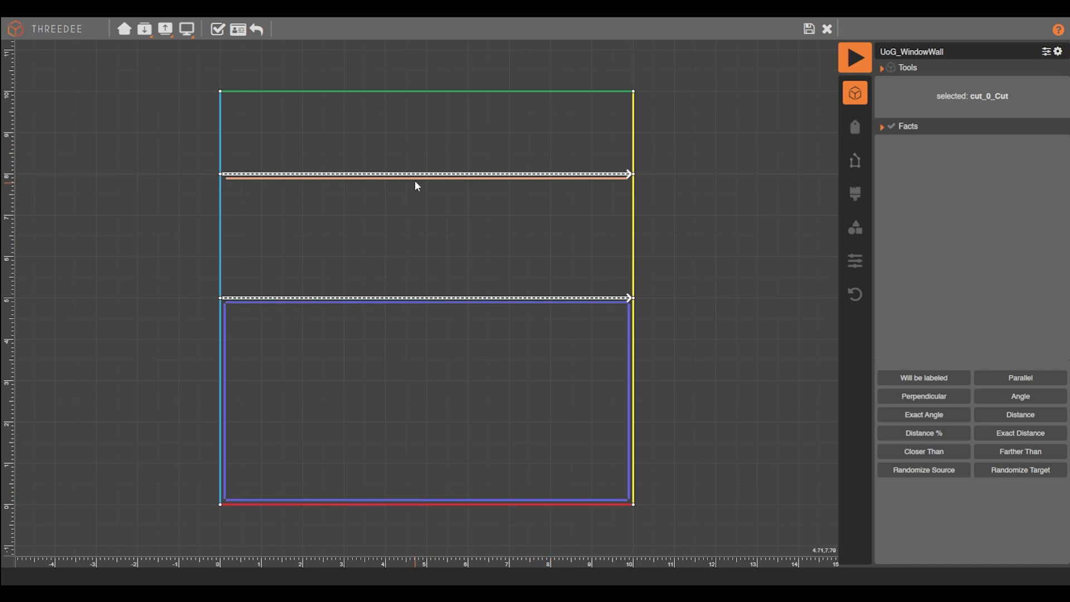
left_click(453, 504, "shift")
left_click(911, 377)
left_click(911, 377)
left_click(908, 172)
type("3")
key("Return")
Repeat the lower cut line by length with distance 1.5, a maximum of 1 cut and secondary adjust mode.
left_click(320, 302)
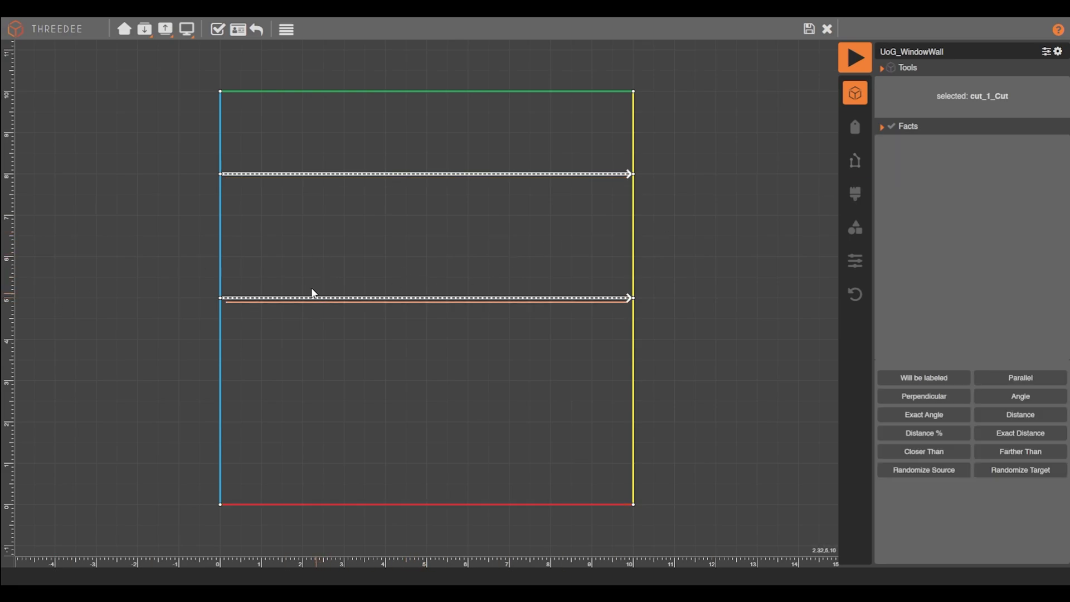
left_click(286, 29)
left_click(405, 207)
left_click(424, 231)
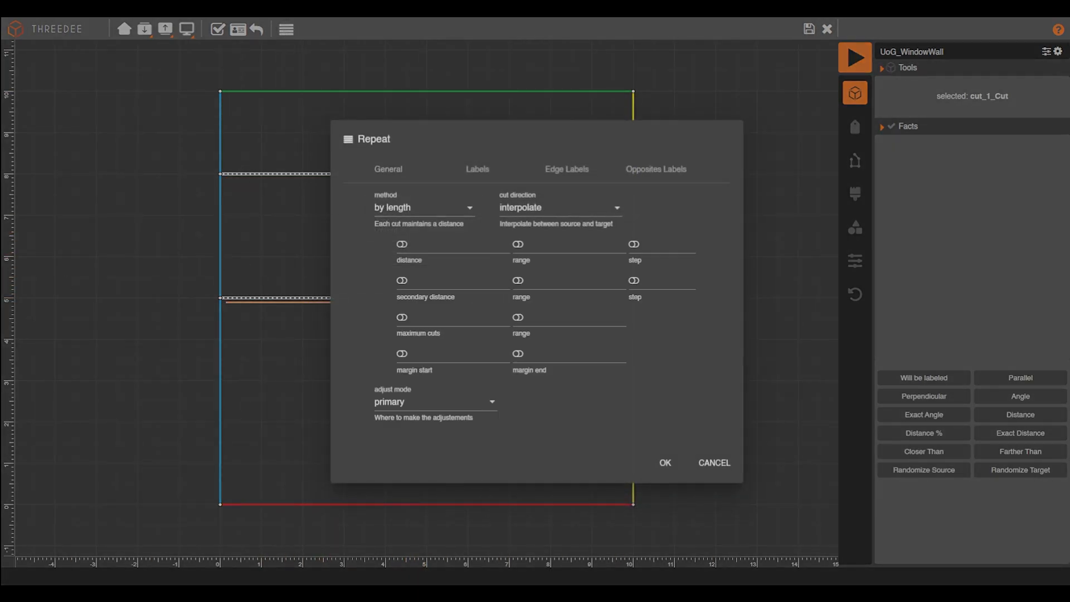
left_click(438, 317)
type("1")
left_click(432, 402)
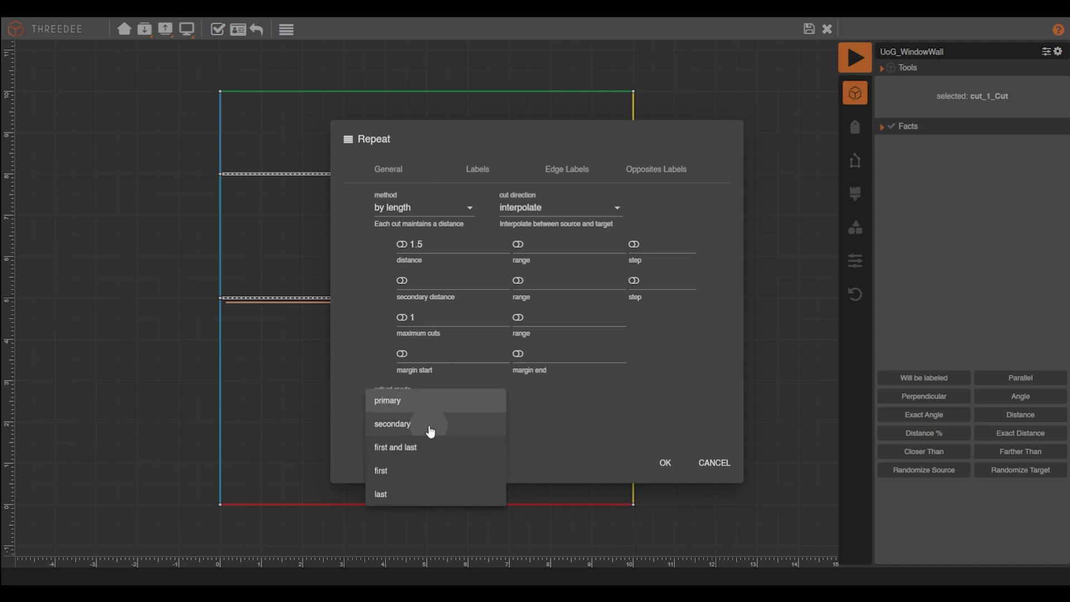
left_click(429, 425)
Label the repeat's primary faces east and its secondary faces WALL1, and apply the repeat.
left_click(477, 169)
left_click(426, 225)
type("east")
left_click(425, 246)
left_click(426, 255)
type("w")
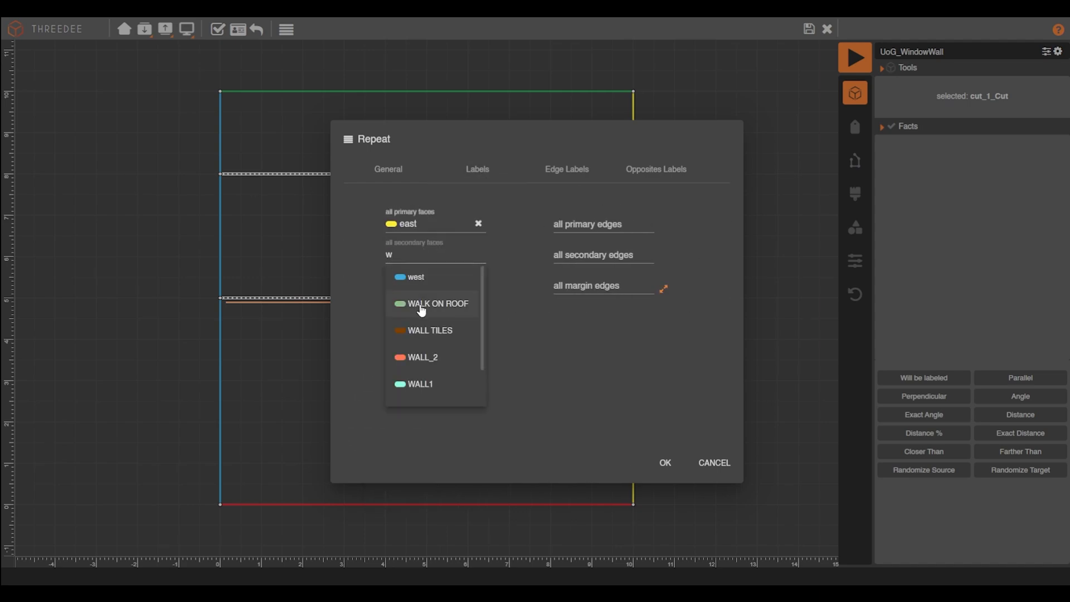
left_click(421, 277)
left_click(567, 169)
left_click(356, 202)
double_click(366, 202)
left_click(537, 202)
double_click(546, 203)
left_click(665, 463)
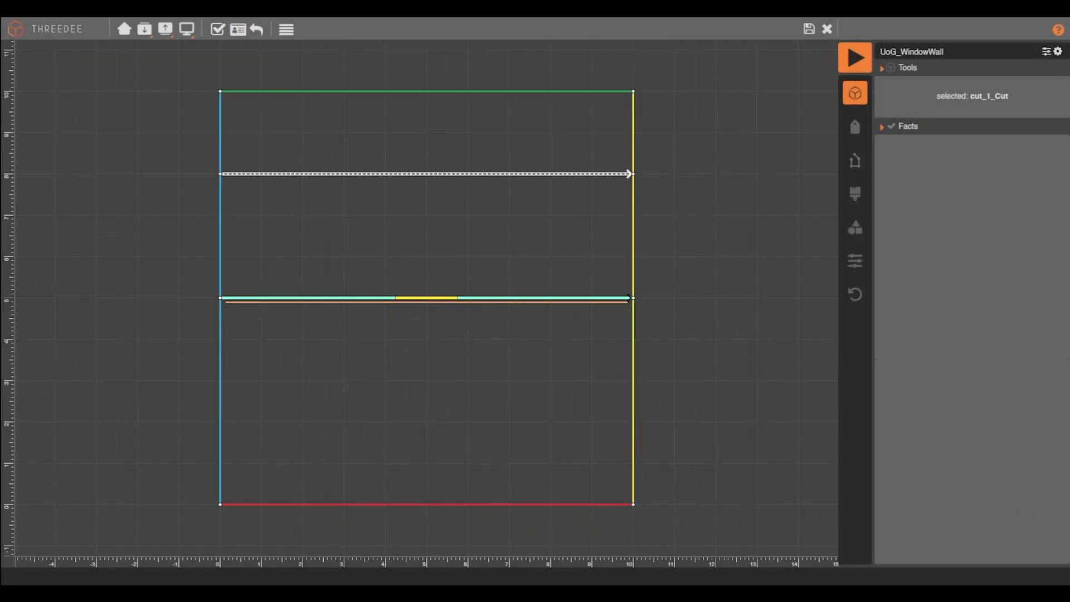
Label the face above the upper cut line and save the cut.
left_click(391, 153)
left_click(919, 103)
left_click(919, 148)
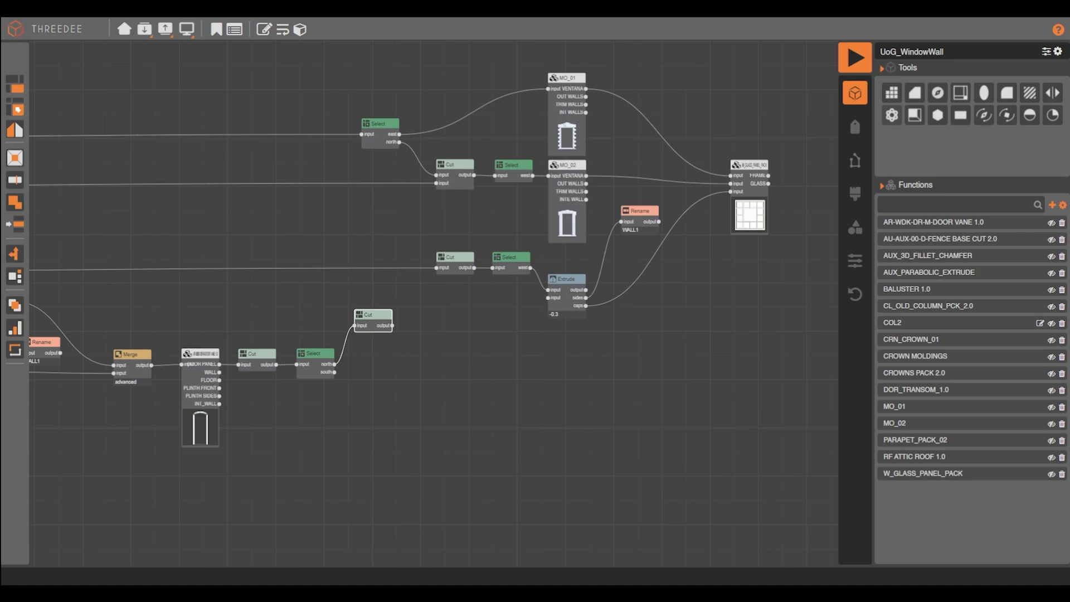
Add a Select by label east after the new Cut and connect it to the Extrude node's second input.
left_click_drag(392, 325, 460, 304)
left_click(446, 349)
left_click(544, 264)
left_click(549, 312)
left_click(635, 411)
left_click(483, 301)
left_click(338, 383)
Add the DOR_TRANSOM_1.0 function on the south output of the Select after the door panel Cut.
left_click_drag(365, 372, 383, 372)
mouse_move(412, 381)
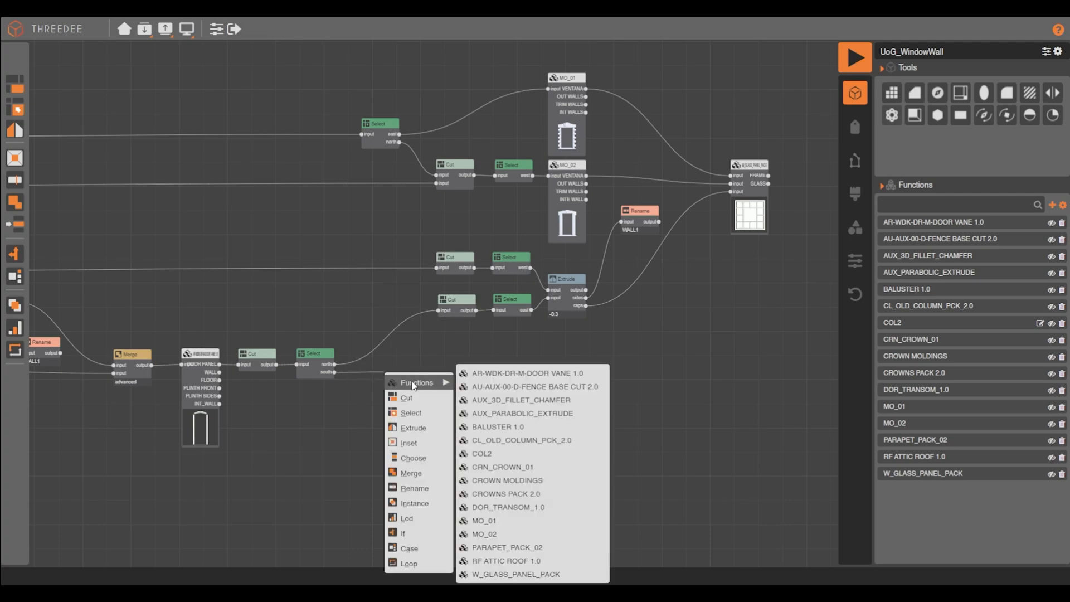
left_click(508, 507)
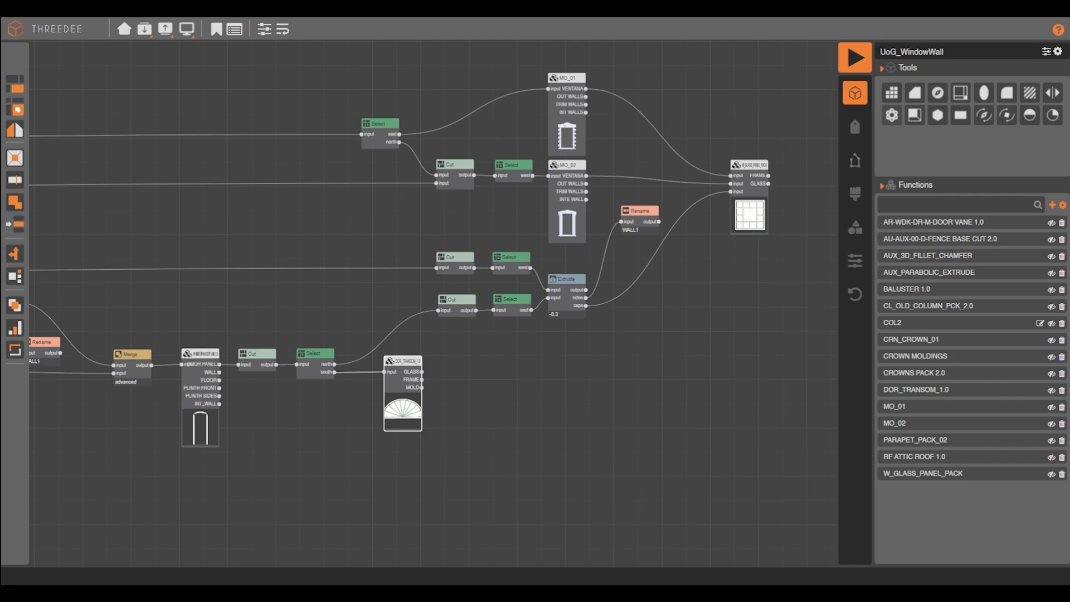
Add a variable to DOR_TRANSOM_1.0 with value 2 and no range or step, and run the graph.
double_click(402, 363)
left_click(505, 217)
left_click(440, 263)
left_click(430, 288)
left_click(585, 285)
left_click(440, 263)
left_click(440, 390)
left_click_drag(576, 291, 490, 295)
type("2")
left_click(620, 289)
key("BackSpace")
left_click(673, 286)
key("BackSpace")
left_click(637, 416)
left_click(851, 61)
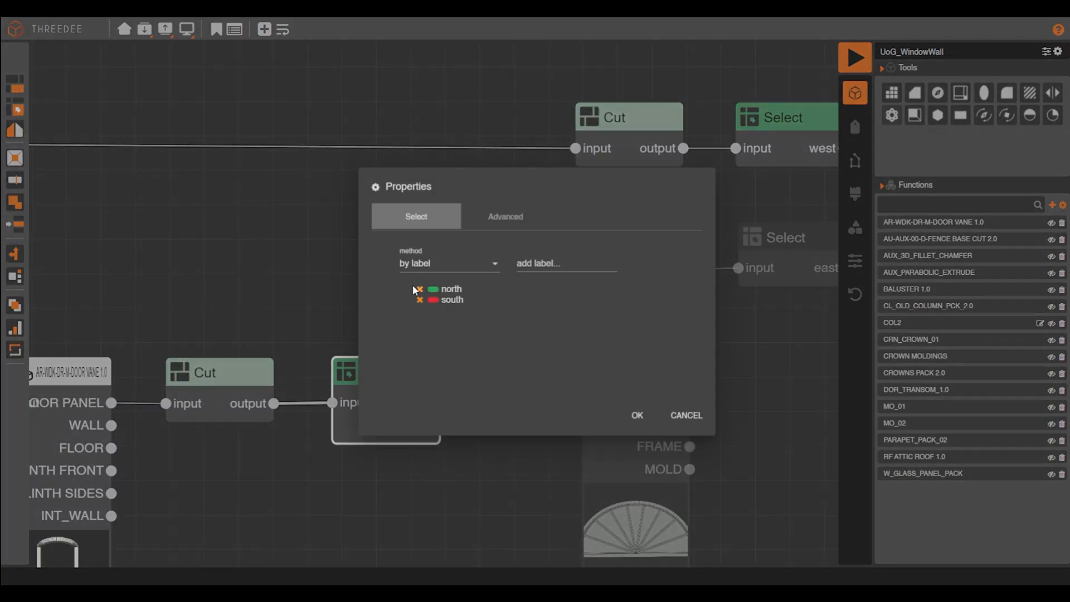
Swap the Select's labels so south feeds the Cut and north feeds DOR_TRANSOM_1.0, and check the facade in the preview.
left_click(552, 310)
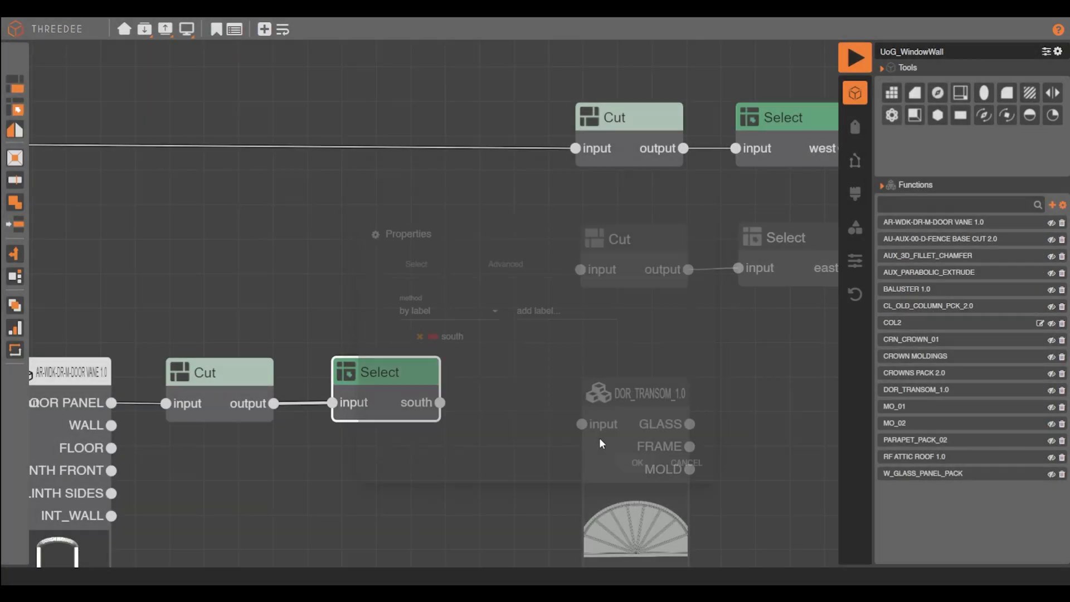
right_click(399, 382)
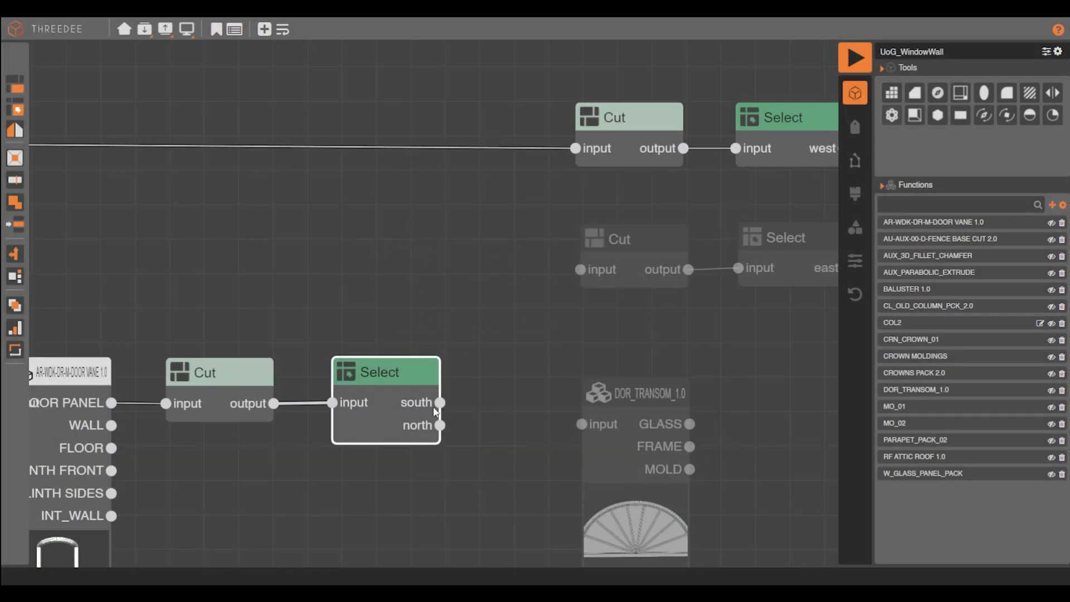
left_click_drag(441, 402, 580, 269)
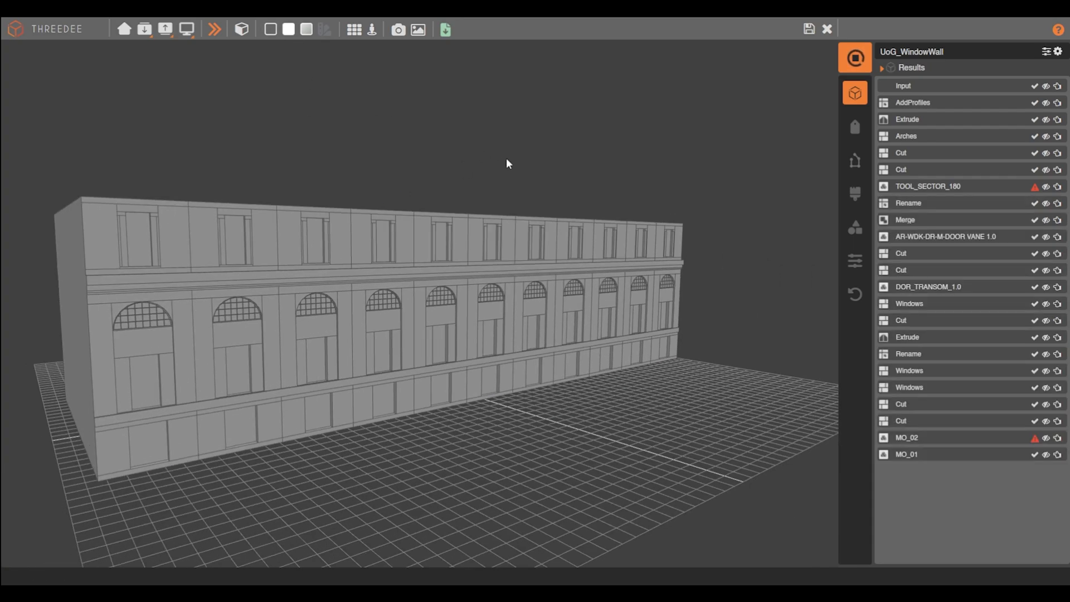
left_click_drag(533, 159, 499, 167)
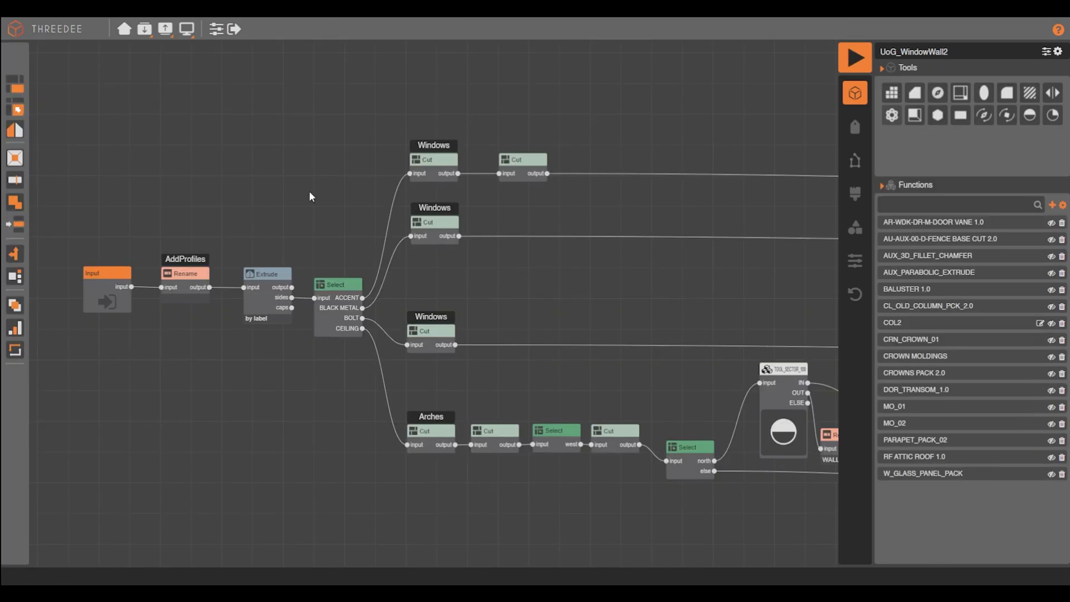
Add an Output node named Top and connect it to the caps output of the facade's Extrude.
left_click_drag(292, 308, 309, 428)
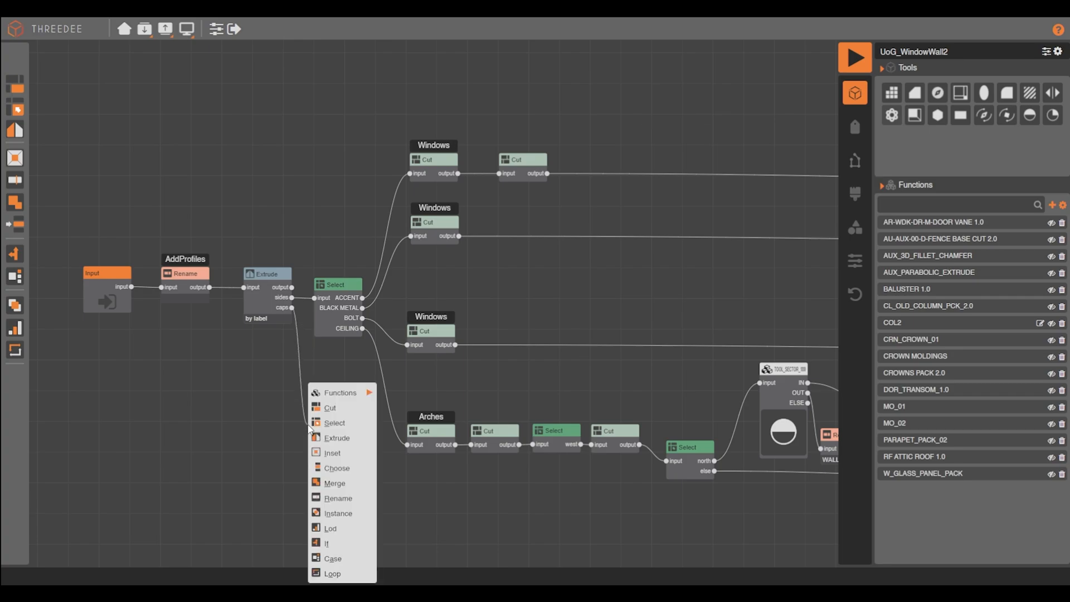
left_click(264, 240)
left_click(233, 33)
scroll(340, 307, "down", 5)
left_click_drag(306, 360, 483, 333)
middle_click_drag(484, 327, 528, 326)
scroll(105, 305, "up", 5)
middle_click_drag(145, 274, 290, 272)
left_click(291, 272)
type("Top")
key("Return")
Reposition the Input node and reconnect it to the AddProfiles Rename node.
double_click(240, 302)
key("Escape")
left_click_drag(214, 209, 218, 305)
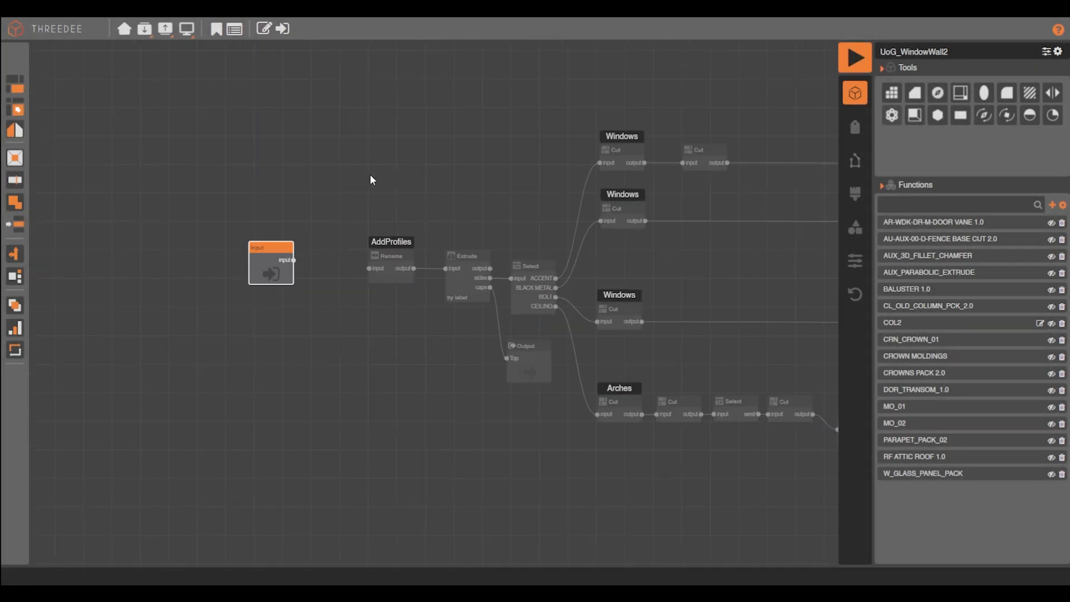
middle_click_drag(370, 172, 375, 240)
left_click_drag(297, 327, 375, 336)
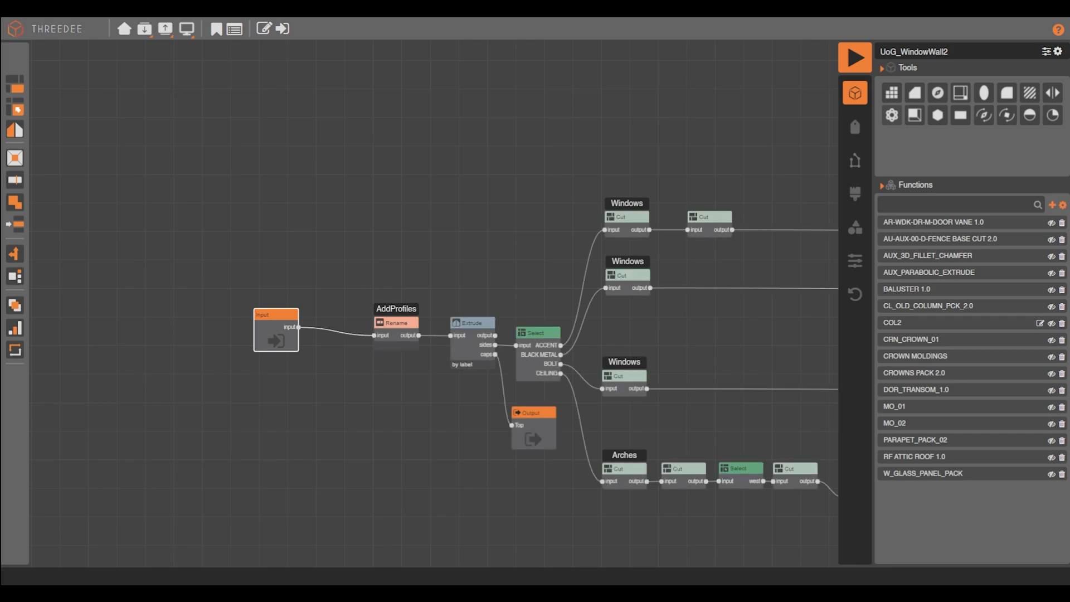
Duplicate the window chain above the graph and bring its Windows Cut and W_GLASS_PANEL_PACK nodes closer to MO_02.
scroll(534, 340, "down", 2)
middle_click_drag(534, 339, 202, 240)
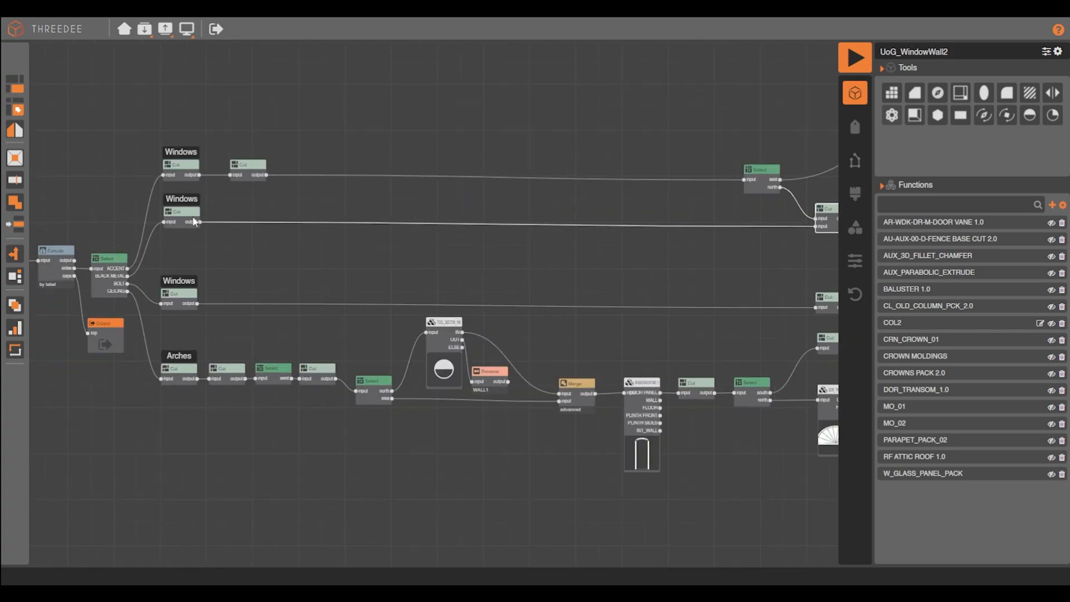
scroll(497, 202, "down", 3)
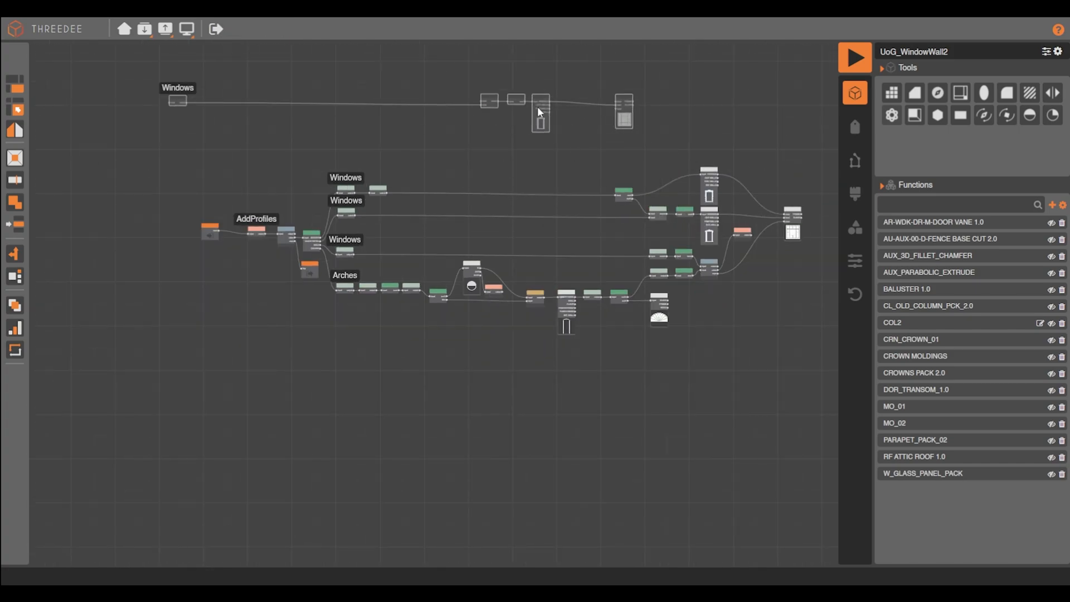
left_click_drag(160, 98, 436, 100)
left_click_drag(606, 100, 549, 103)
Detach the Input node from AddProfiles and connect it to the copied Windows Cut.
scroll(402, 117, "up", 4)
left_click_drag(181, 265, 299, 300)
left_click(134, 386)
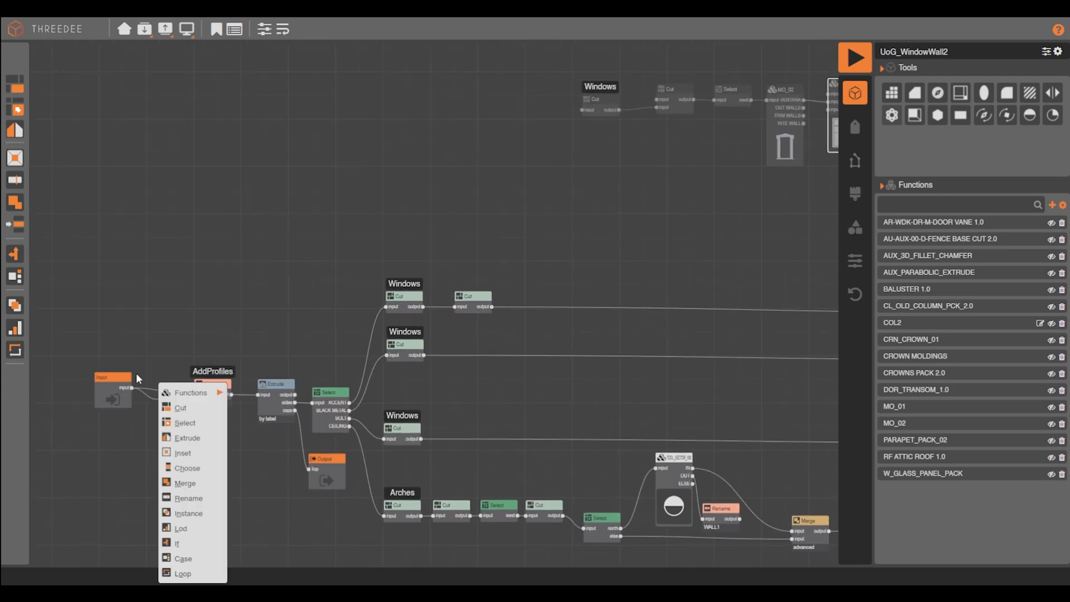
left_click(129, 387)
left_click_drag(129, 388, 471, 122)
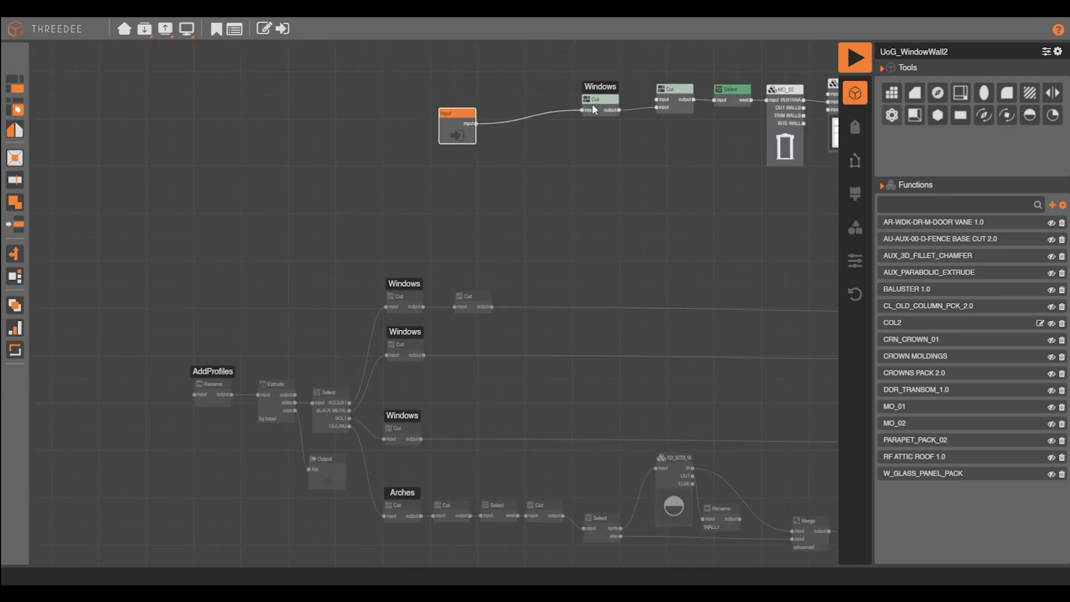
Convert the copied window chain into a function named WindowsTop.
scroll(454, 118, "down", 3)
right_click(445, 120)
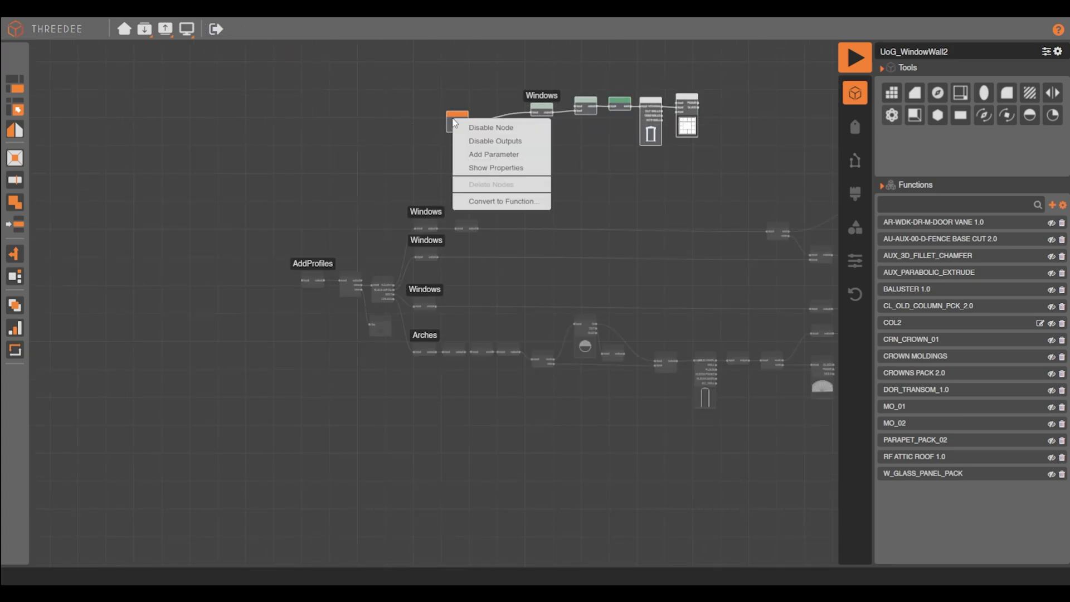
left_click(474, 125)
type("WindowsTop")
left_click(637, 415)
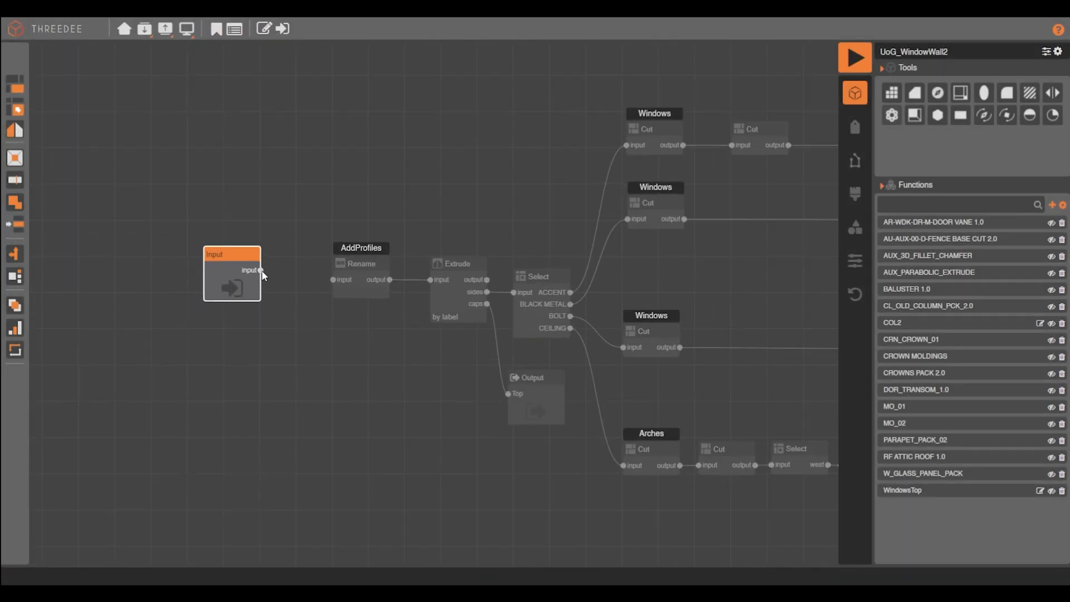
Publish the WindowsTop function and open the UoG_Video2 project.
left_click(473, 188)
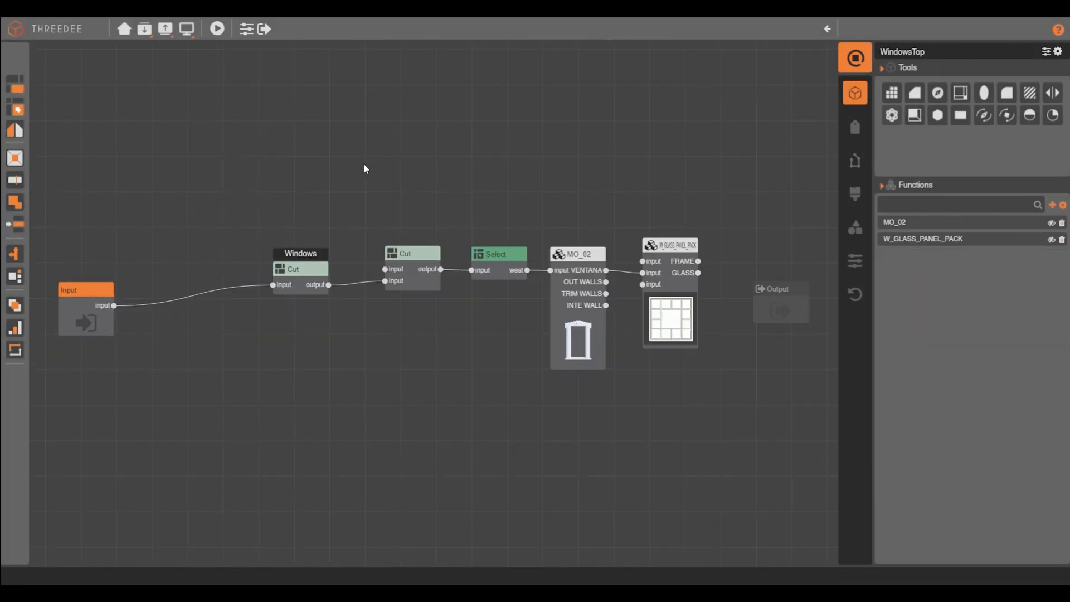
left_click(187, 28)
left_click(184, 53)
left_click(558, 456)
left_click(124, 29)
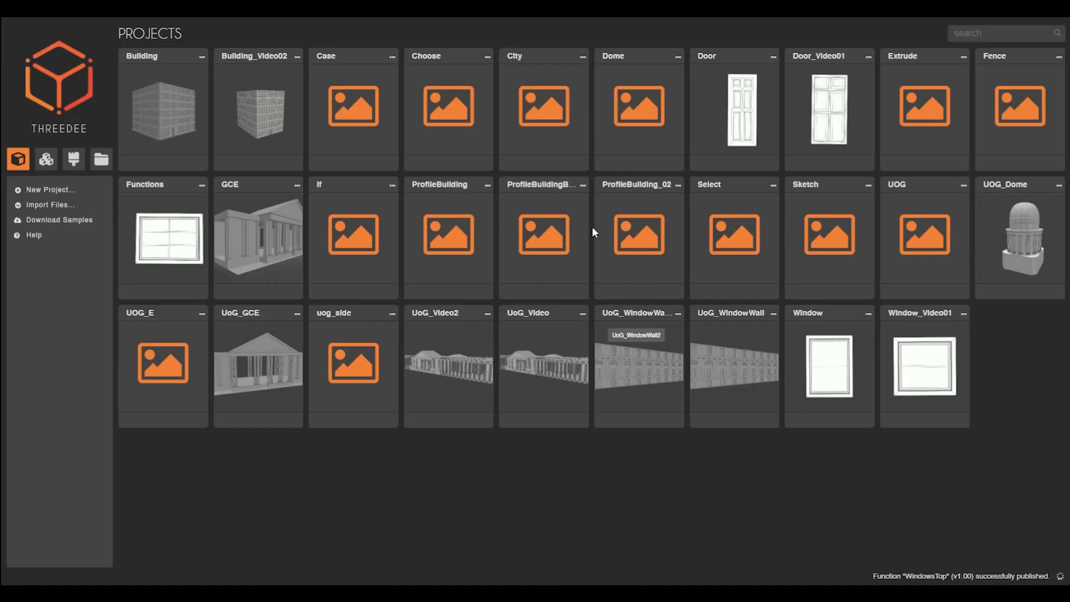
left_click(461, 366)
Move the WindowWall Extrude aside and attach the UoG_WindowWall function to the Main Select's WindowWall output.
left_click(760, 333)
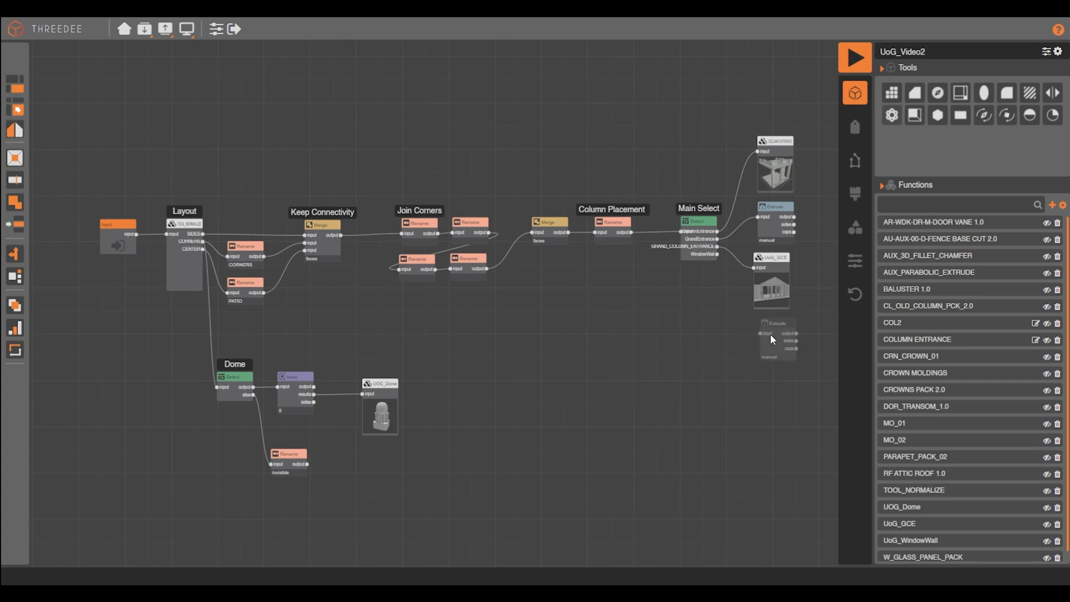
left_click_drag(768, 335, 821, 334)
left_click_drag(680, 254, 707, 352)
mouse_move(736, 362)
left_click(822, 561)
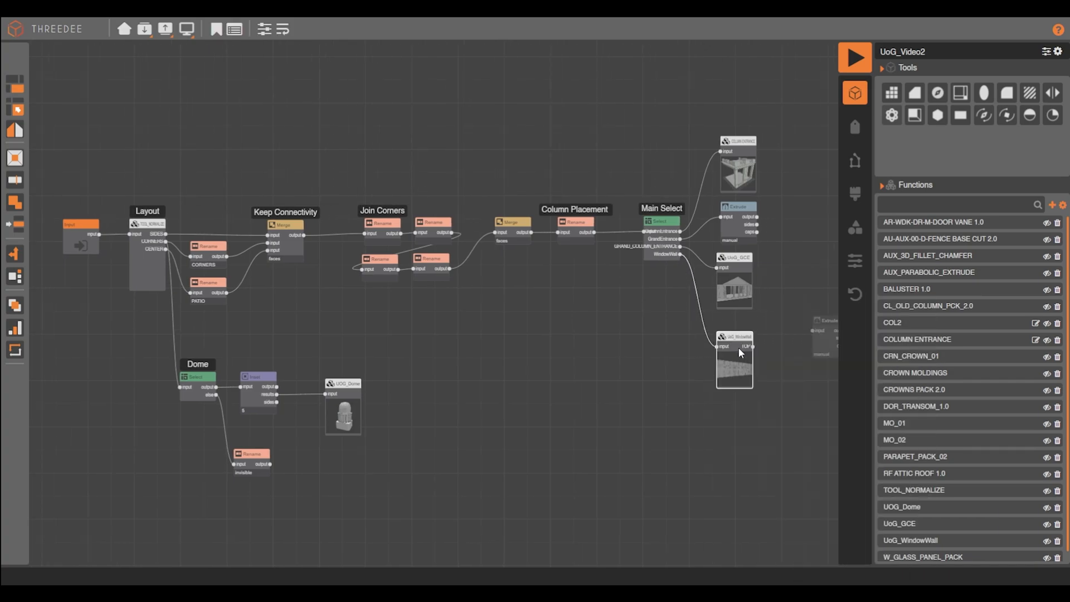
Detach the Extrude from the GrandEntrance output and move both unused Extrude nodes away from the graph.
left_click_drag(738, 235, 800, 106)
scroll(798, 116, "down", 3)
middle_click_drag(772, 180, 656, 237)
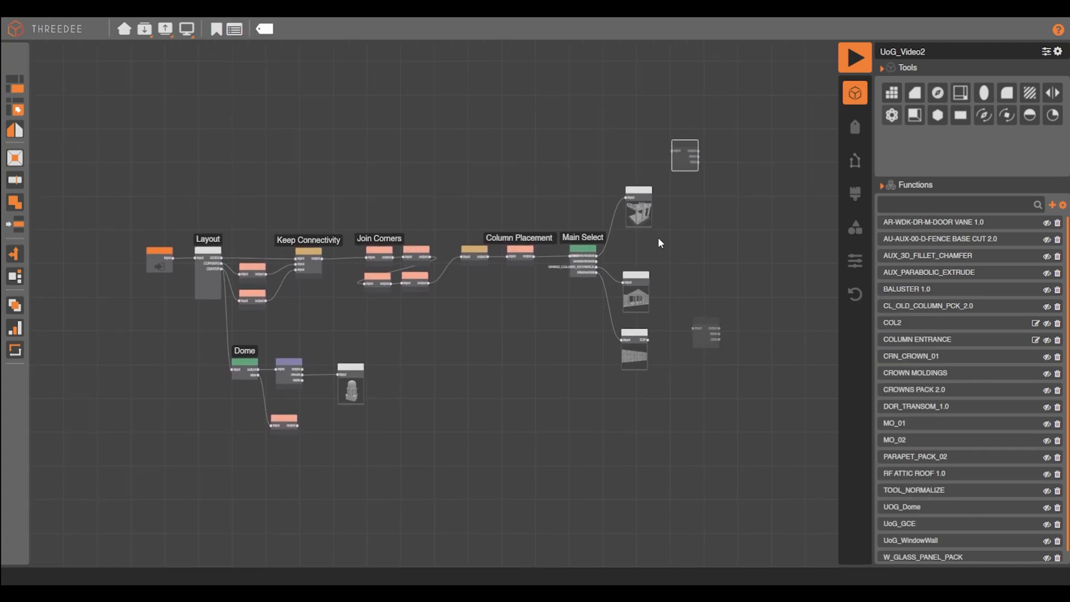
left_click_drag(714, 330, 816, 357)
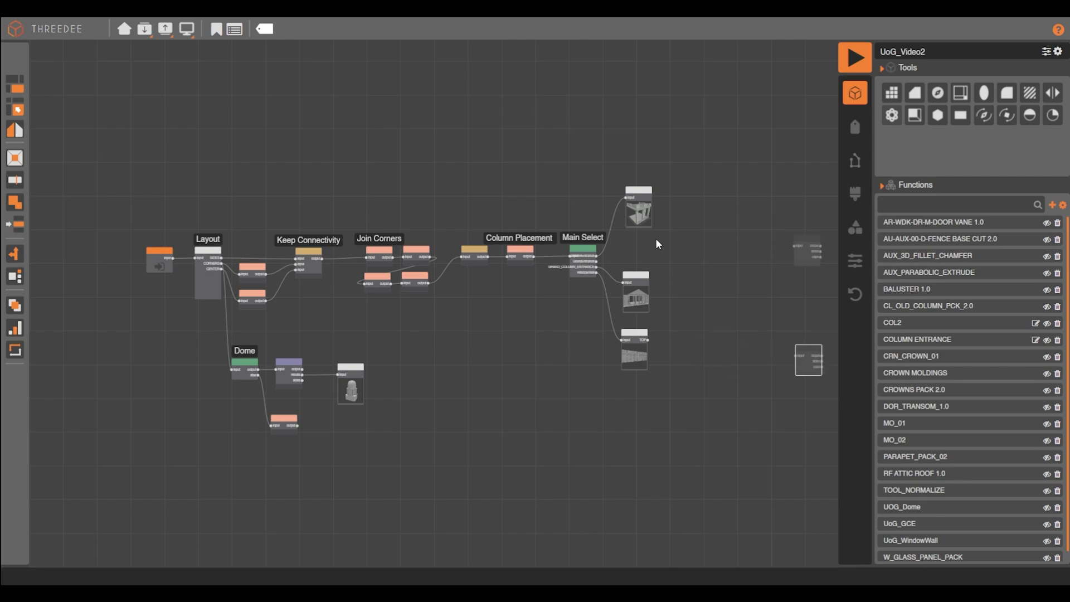
left_click(736, 216)
Insert TOOL_OFFSET on the Main Select's GrandEntrance output and space out the neighbouring function nodes.
left_click_drag(914, 115, 635, 167)
left_click_drag(633, 348, 631, 373)
left_click_drag(639, 296, 634, 329)
left_click_drag(654, 255, 631, 260)
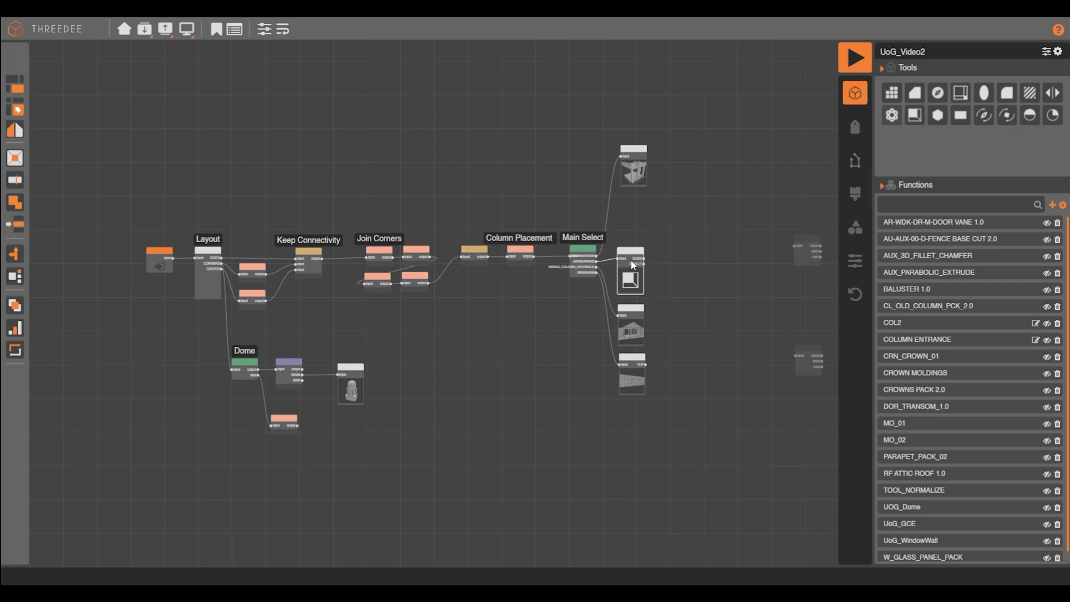
Set TOOL_OFFSET's NORTH_DISTANCE variable to -3 and add its SOUTH_DISTANCE variable.
double_click(632, 265)
left_click(505, 216)
left_click(440, 263)
left_click(454, 284)
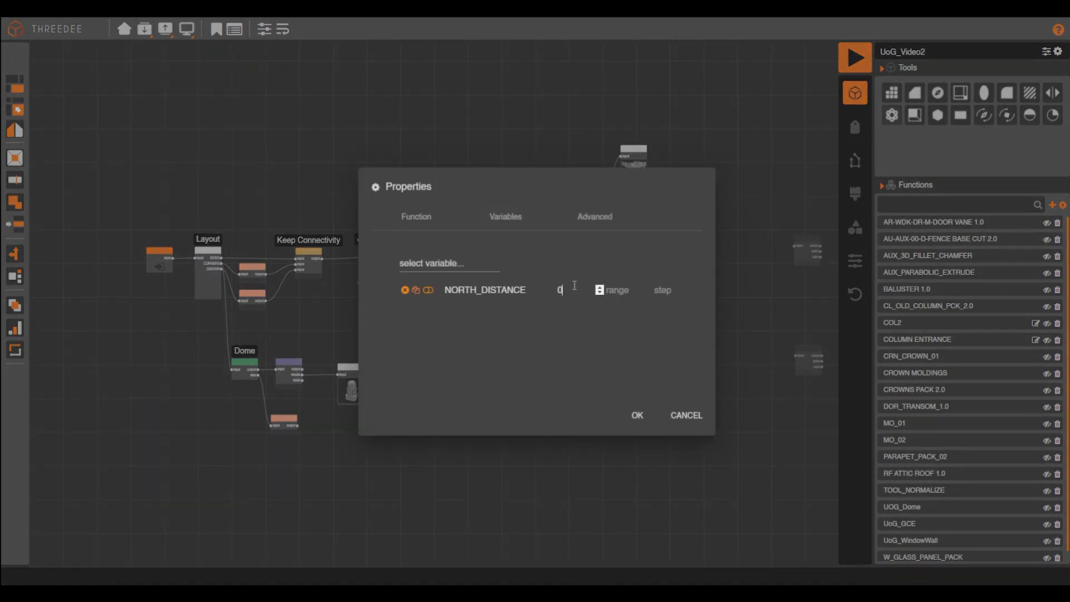
left_click(475, 265)
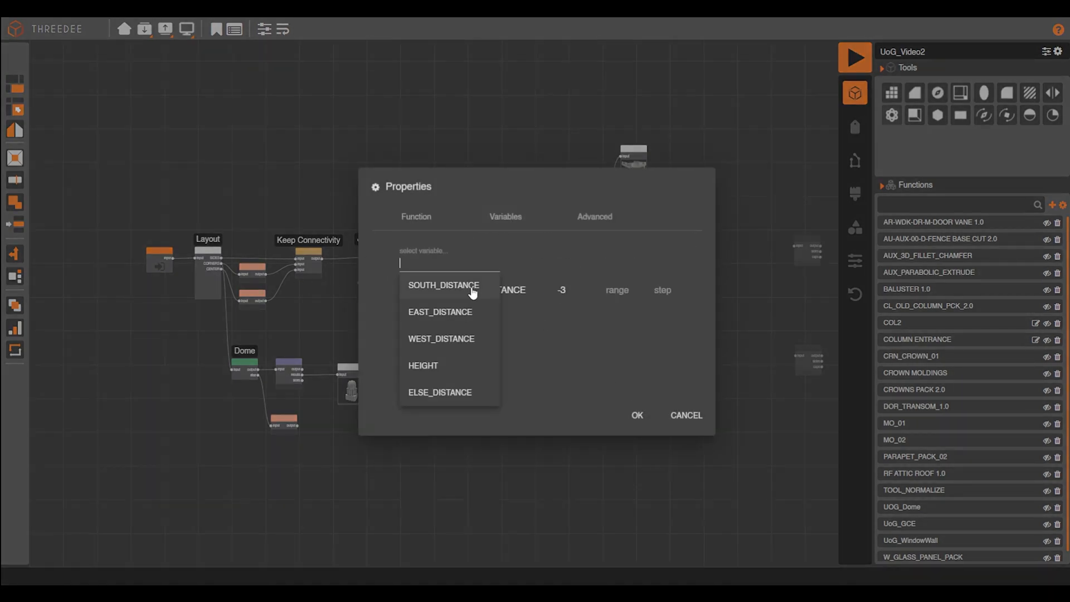
left_click(472, 290)
left_click(637, 415)
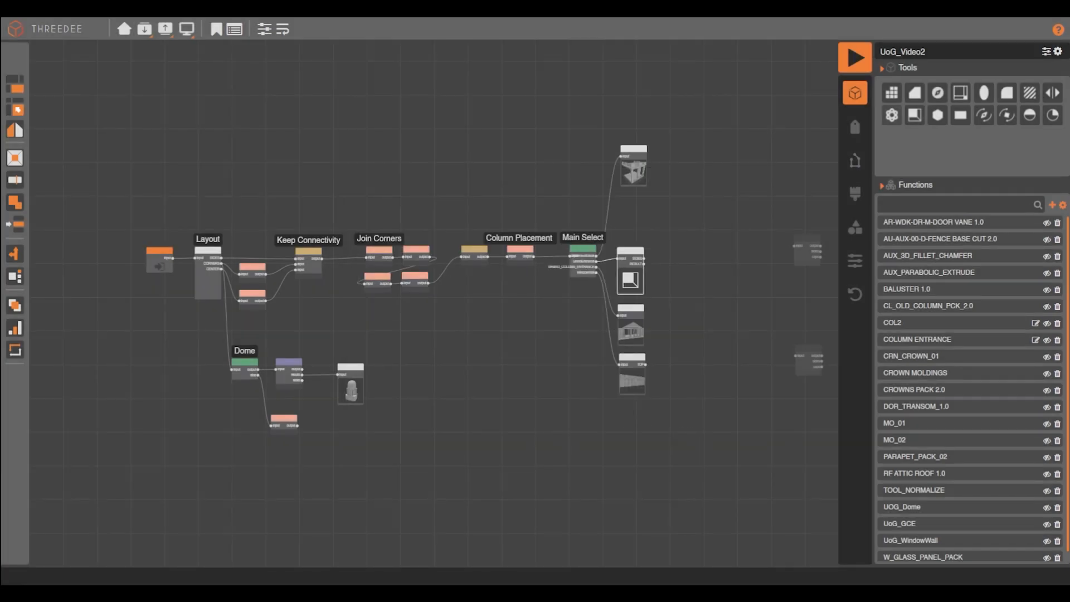
Add a Merge by edges with colinear segments joined after TOOL_OFFSET, and attach a second UoG_WindowWall to its output.
right_click(662, 262)
left_click(672, 351)
left_click(421, 316)
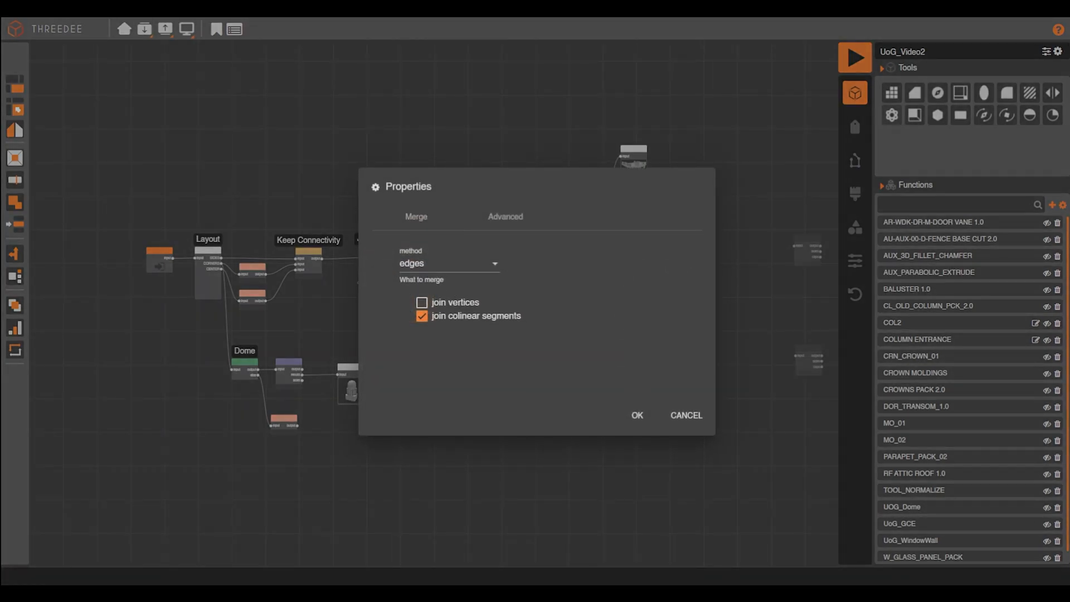
left_click(637, 415)
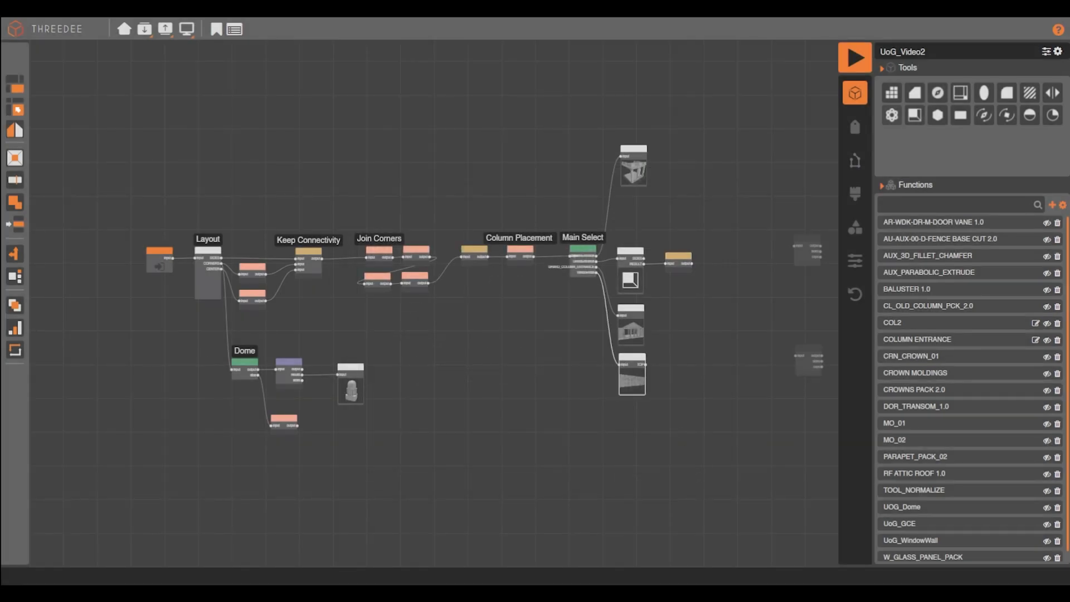
left_click_drag(692, 264, 719, 270)
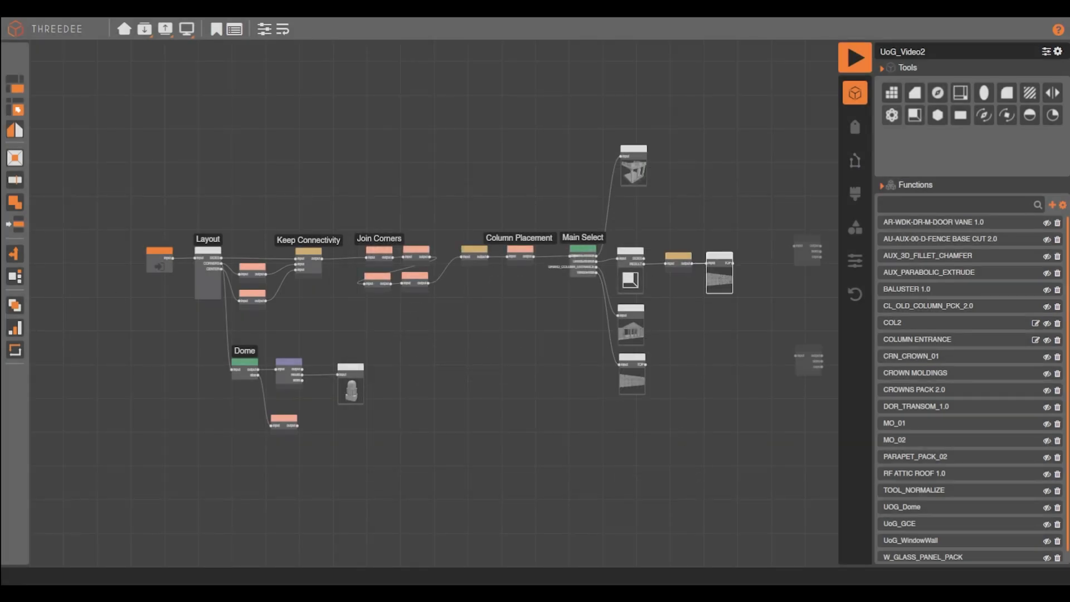
Clone the F2 profile as a new profile named Top.
left_click(855, 160)
left_click(1023, 173)
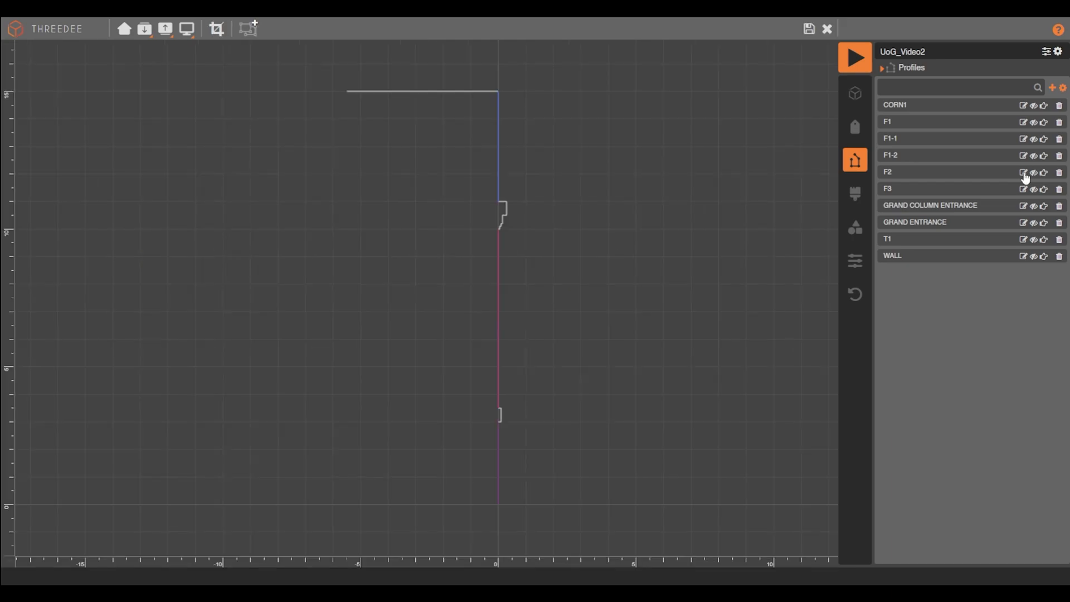
left_click(1063, 88)
left_click(407, 292)
left_click(502, 294)
type("Top")
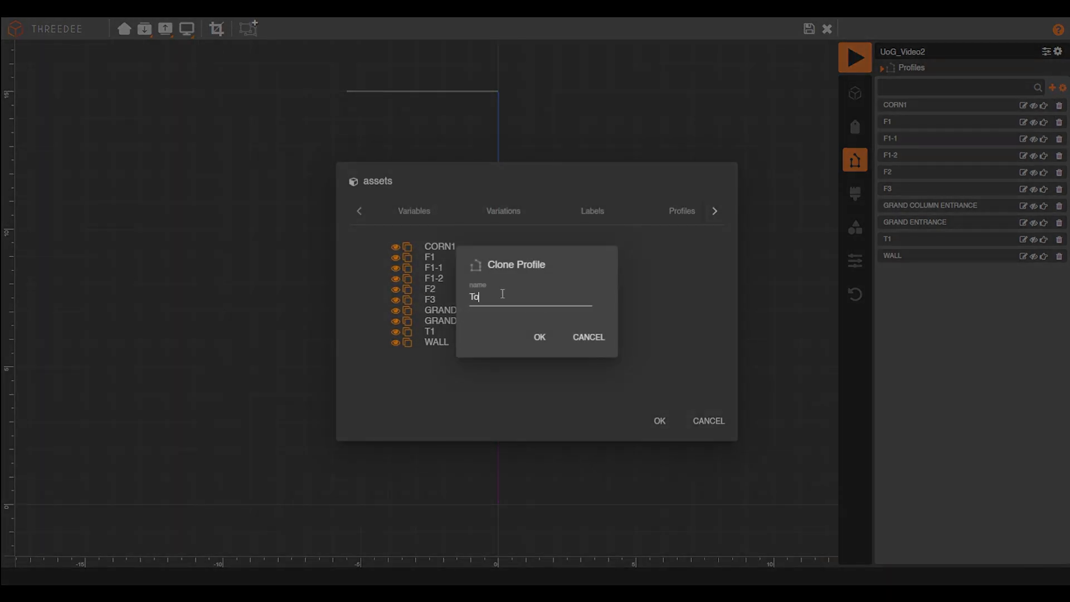
key("Return")
left_click(659, 420)
Open the Top profile for editing and delete its points below the cornice molding.
left_click(1023, 273)
key("Delete")
left_click(509, 384)
key("Delete")
left_click(513, 371)
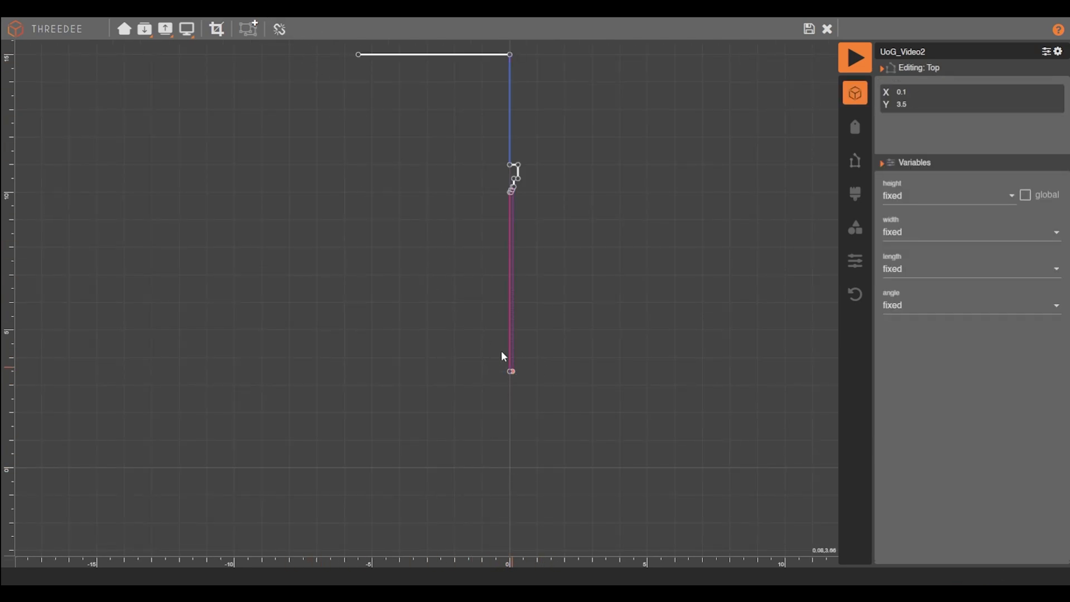
key("Delete")
Move the remaining Top profile down so its upper corner sits at 0,5 and its base at the origin.
scroll(578, 200, "up", 2)
scroll(578, 202, "down", 3)
scroll(506, 118, "down", 3)
left_click_drag(500, 111, 497, 314)
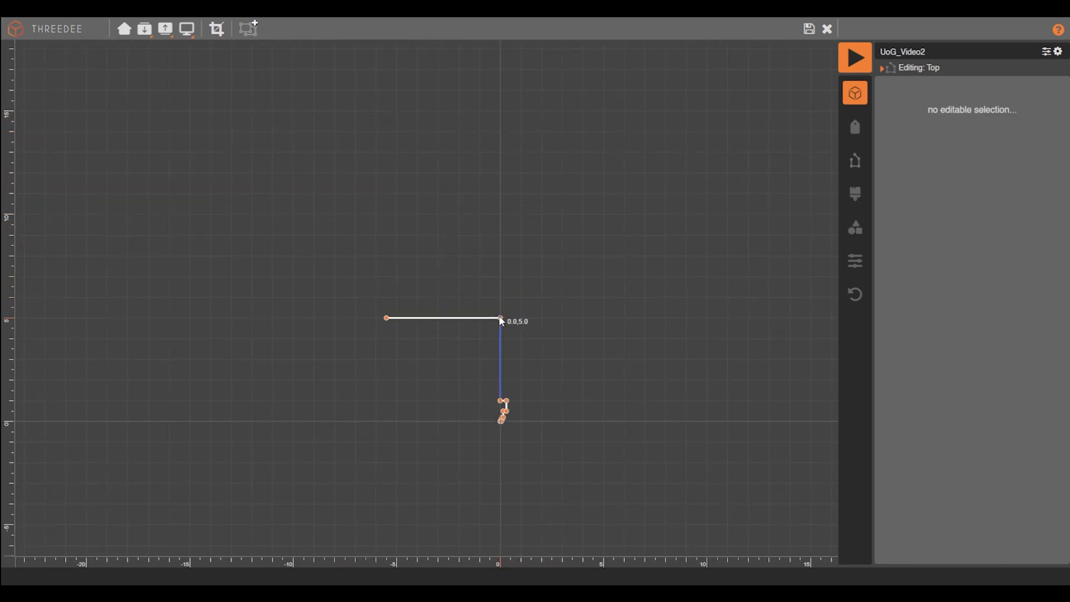
Change the label of the Top profile's vertical segment to CARPENTER and save the profile.
left_click(500, 352)
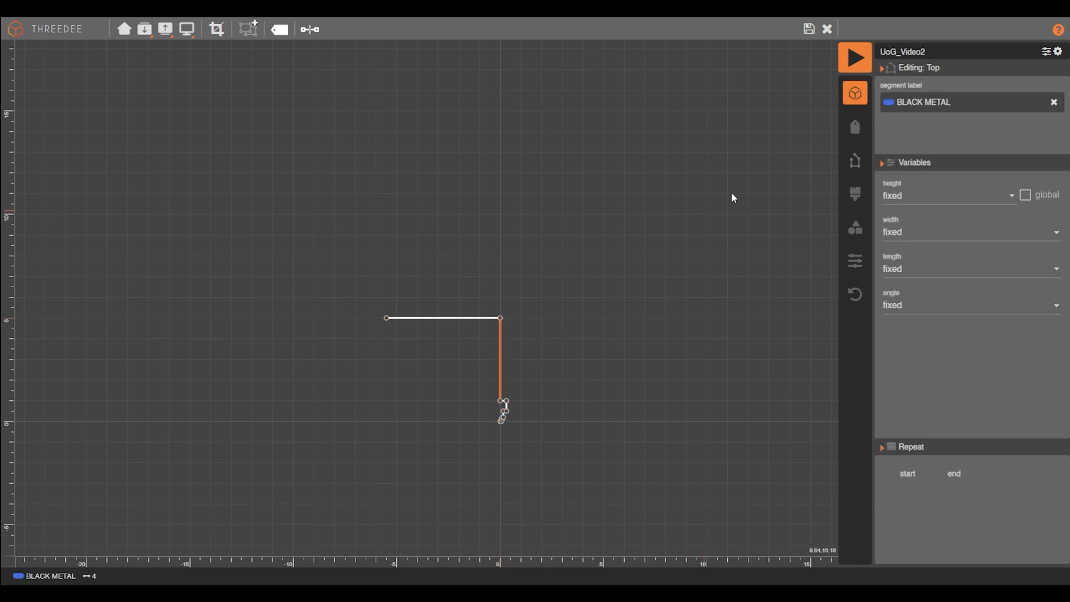
left_click(1055, 104)
left_click(993, 102)
type("car")
left_click(955, 143)
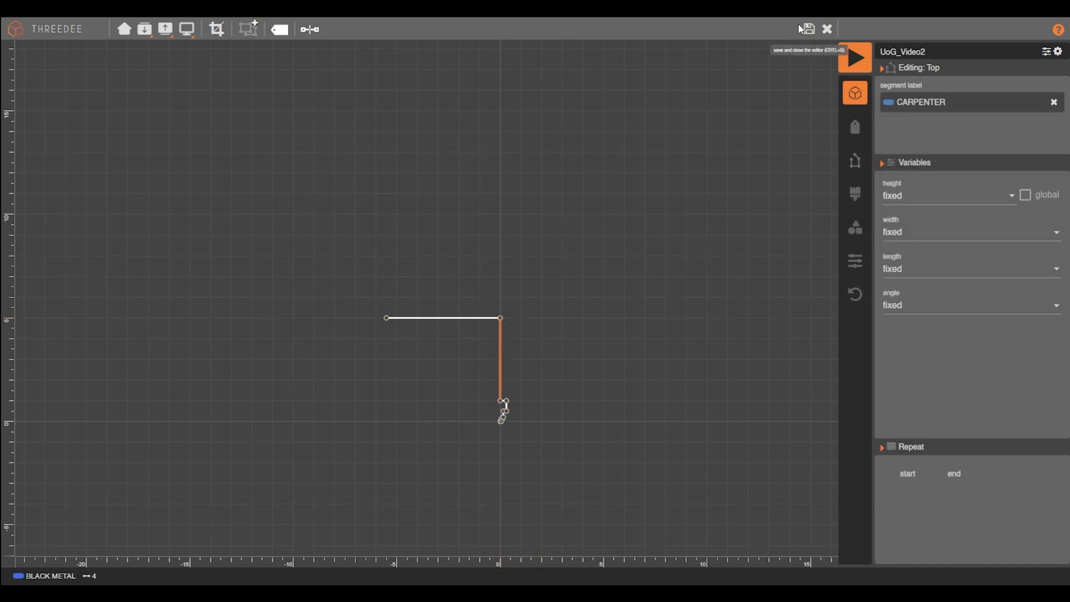
left_click(803, 32)
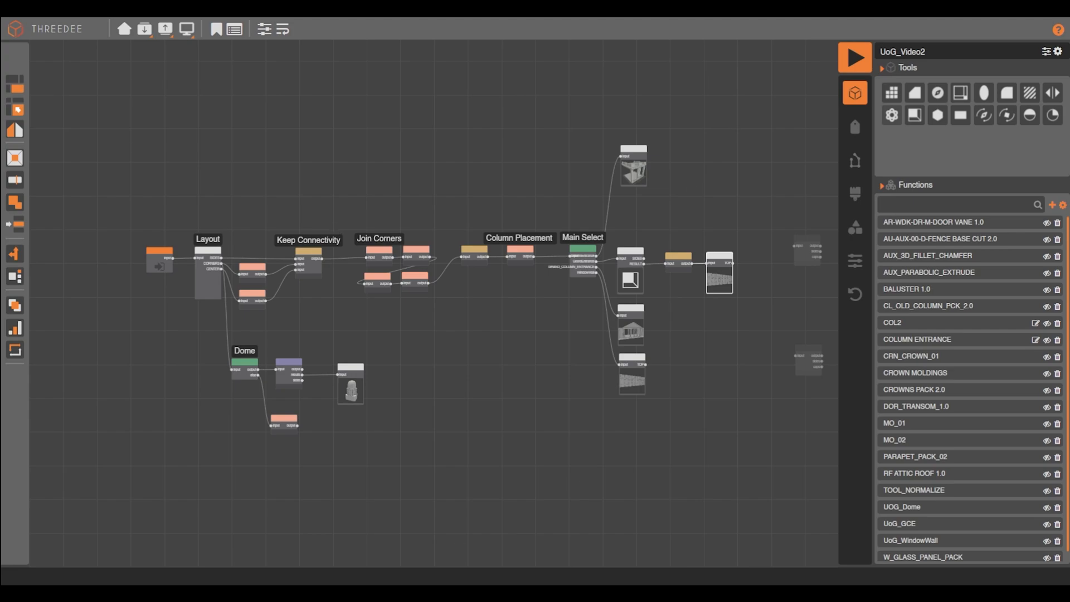
Add a manual Rename after the second UoG_WindowWall that converts labels F1 and F2 into Top.
right_click(746, 263)
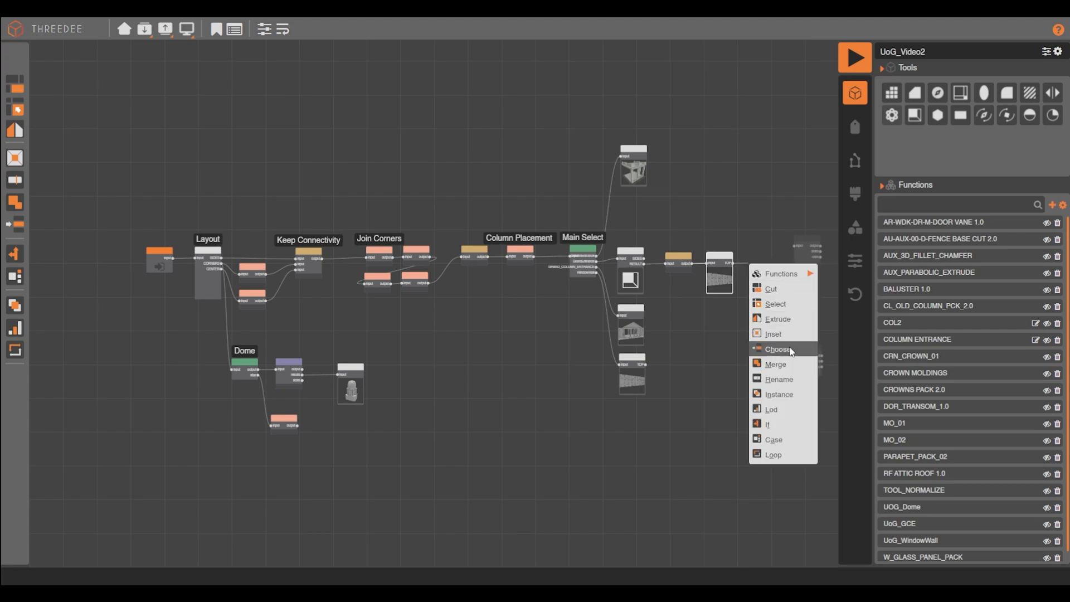
left_click(789, 384)
left_click(546, 285)
type("top")
left_click(651, 285)
left_click(551, 263)
type("f2")
left_click(557, 286)
left_click(633, 263)
type("top")
left_click(638, 286)
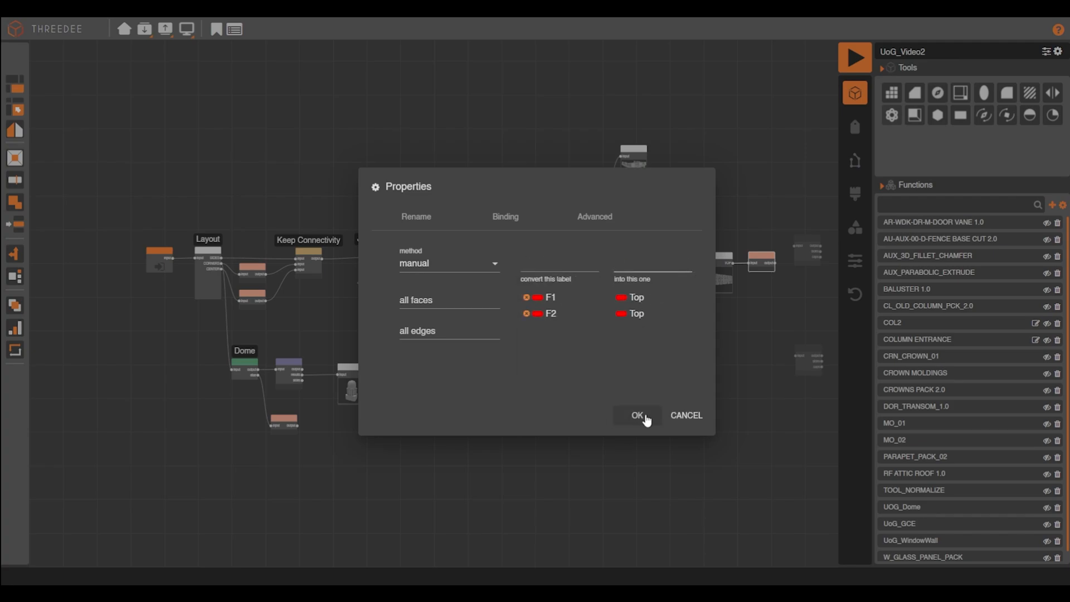
left_click(645, 418)
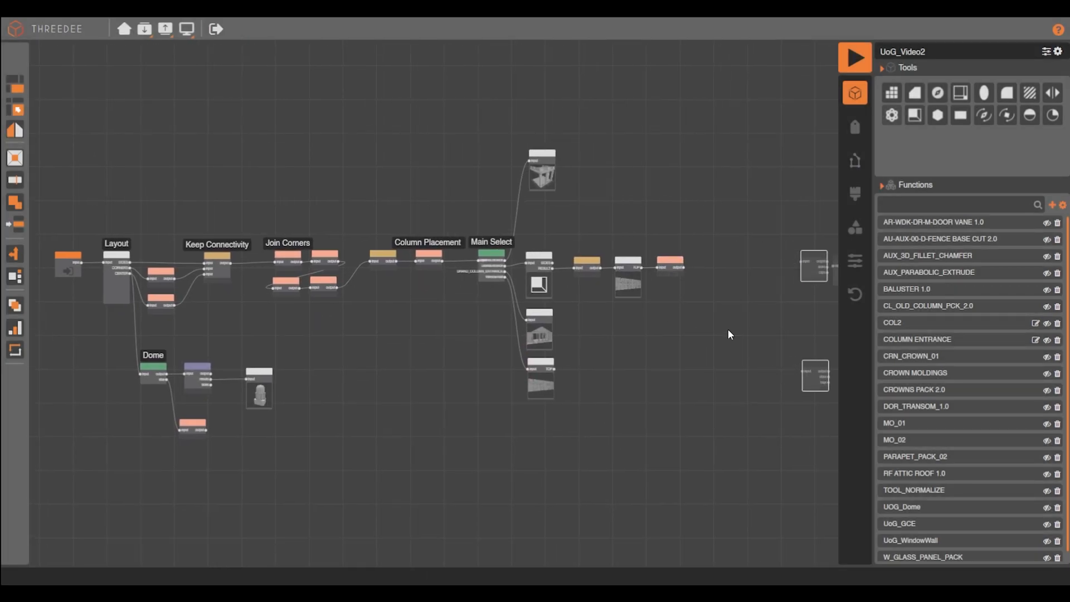
Add an Extrude node after the F1/F2 to Top Rename and set its method to by label.
scroll(669, 310, "up", 5)
left_click_drag(601, 302, 619, 326)
left_click_drag(707, 261, 733, 260)
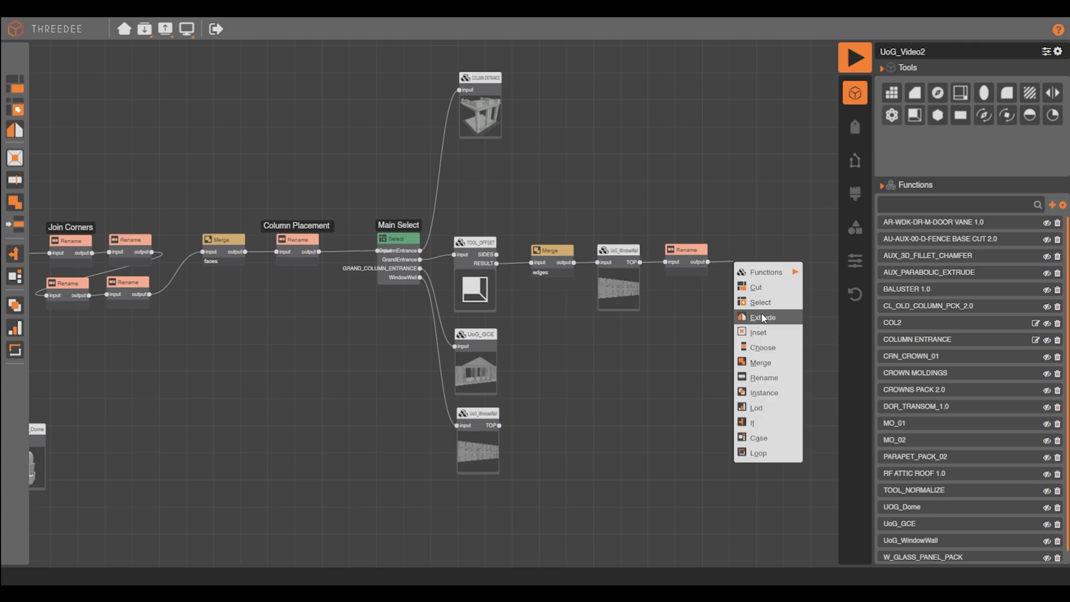
left_click(762, 317)
left_click(445, 265)
left_click(419, 332)
left_click(637, 415)
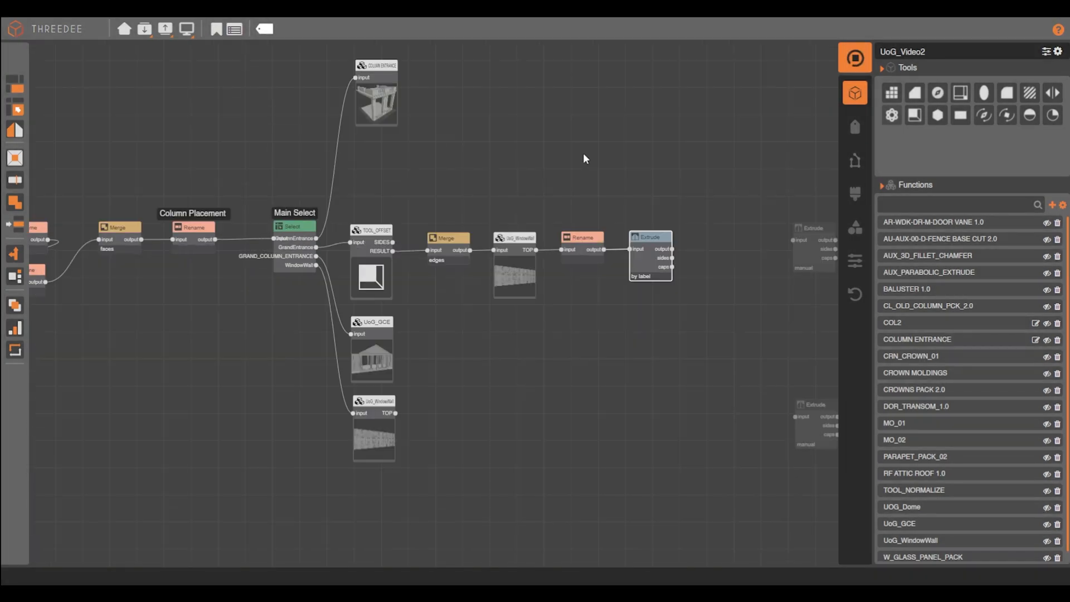
Add a Select node on the Extrude node's sides output and set it to pick the CARPENTER label.
left_click_drag(672, 257, 693, 257)
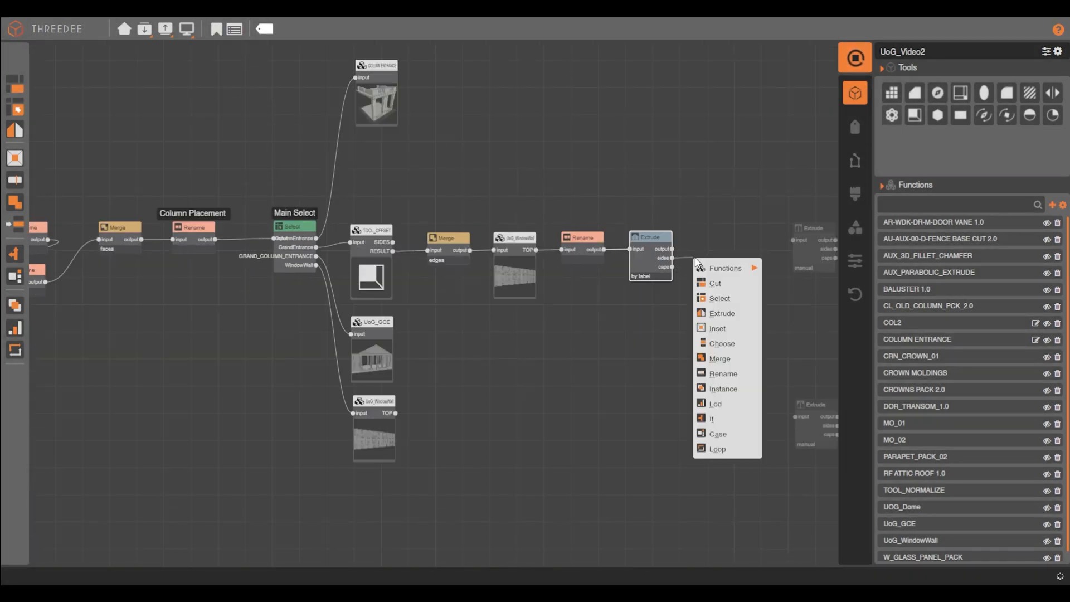
left_click(721, 299)
left_click(553, 254)
type("car")
left_click(563, 312)
left_click(637, 416)
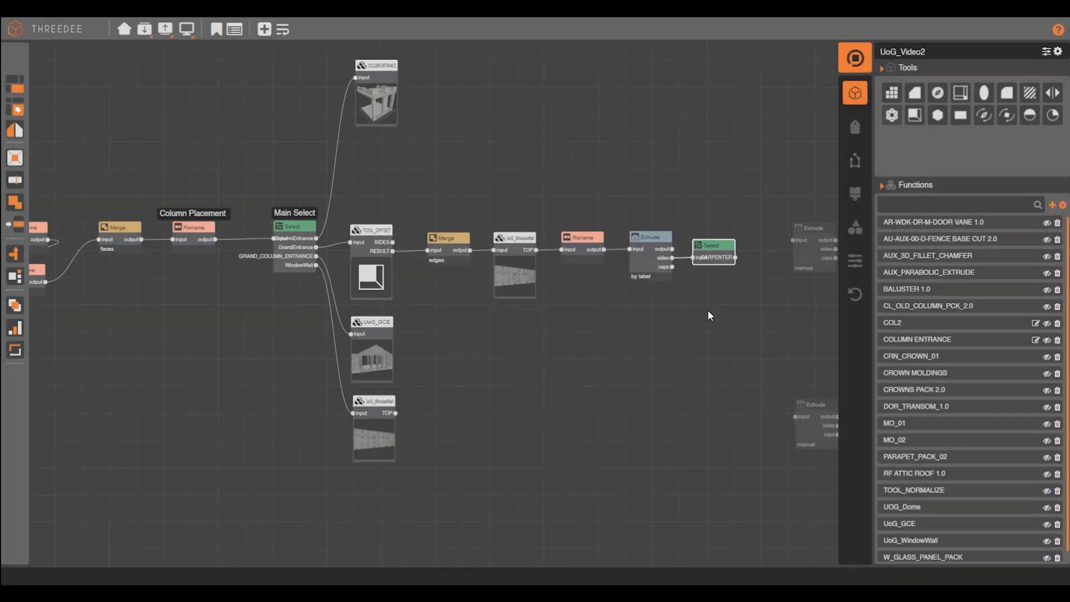
Attach the WindowsTop function to the CARPENTER output of the new Select node.
scroll(694, 327, "up", 3)
left_click_drag(694, 326, 546, 383)
left_click_drag(601, 286, 621, 288)
mouse_move(659, 299)
left_click(730, 574)
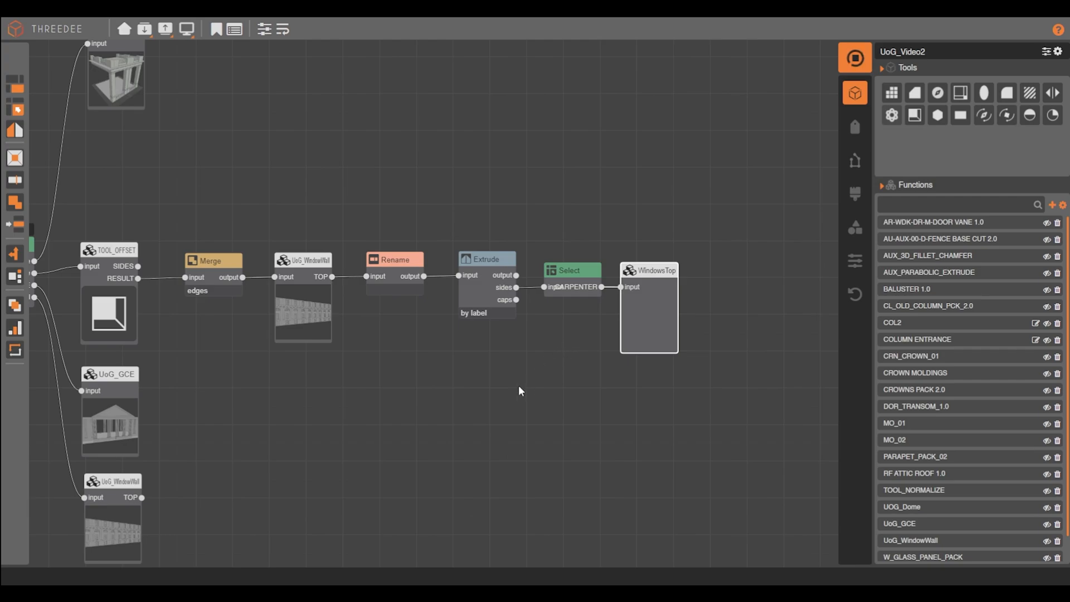
Render the building, examine the facades, entrance and Top storey from several angles, and return to the graph.
left_click(855, 57)
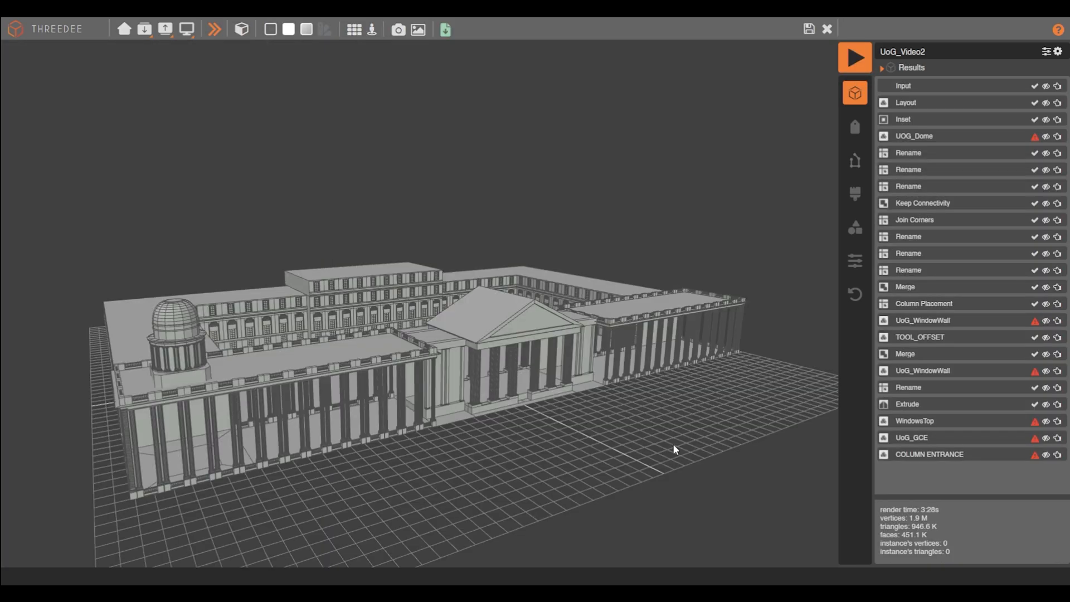
scroll(312, 320, "up", 7)
scroll(396, 384, "up", 4)
scroll(362, 382, "down", 5)
middle_click_drag(312, 383, 549, 369)
scroll(557, 365, "down", 4)
middle_click_drag(658, 340, 446, 348)
middle_click_drag(540, 361, 502, 313)
scroll(573, 322, "up", 5)
scroll(706, 280, "up", 5)
middle_click_drag(706, 286, 651, 325)
left_click(827, 29)
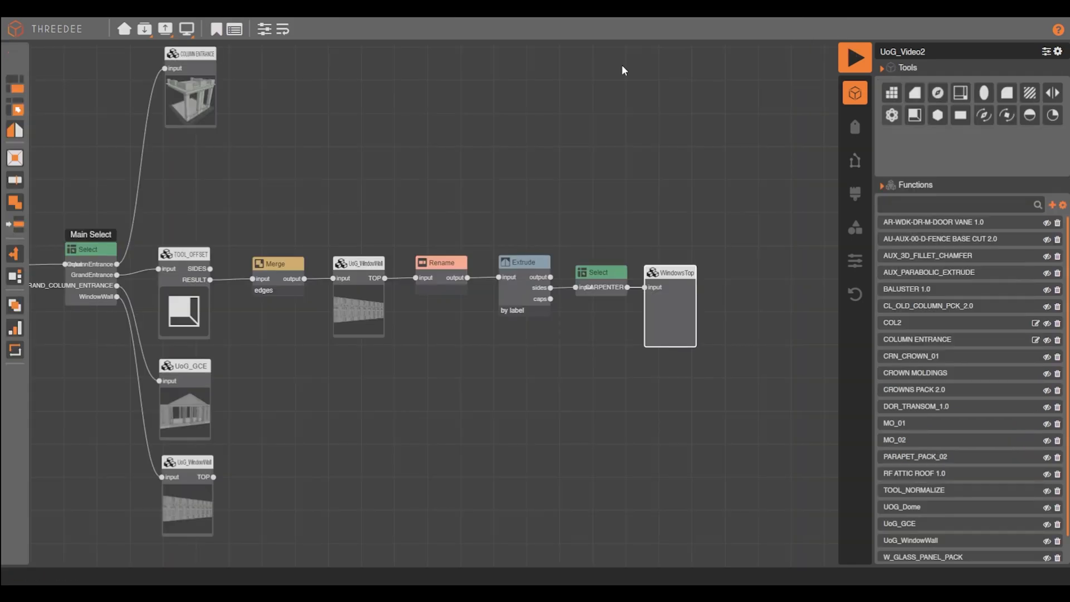
Open the COLUMN ENTRANCE function and set the height of the first Extrude after the upper Input branch to 10.8.
double_click(197, 98)
scroll(393, 277, "up", 2)
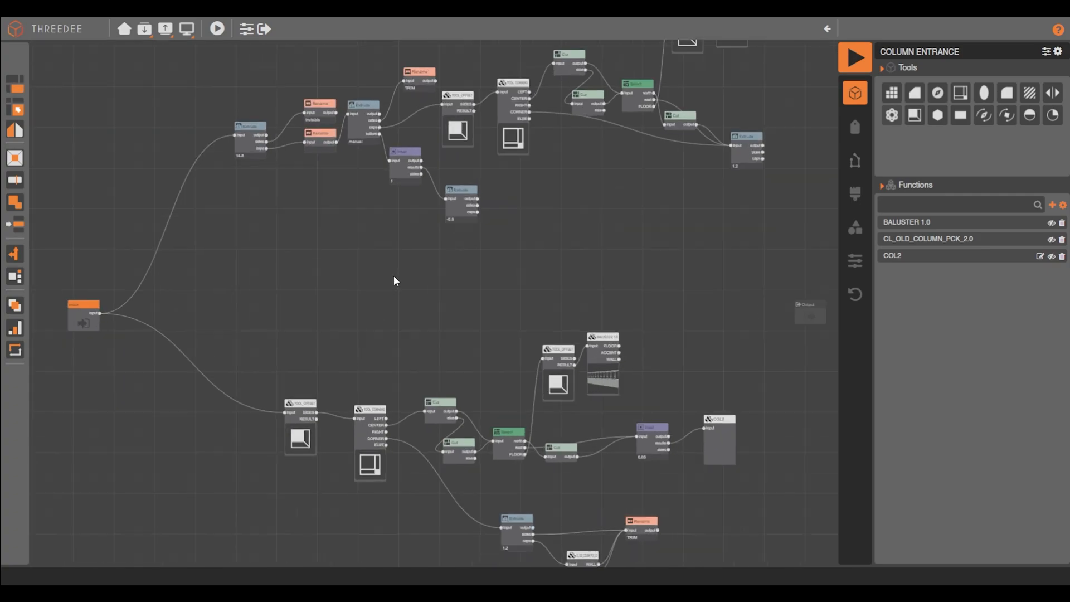
double_click(257, 142)
left_click(439, 301)
type("0")
left_click(637, 415)
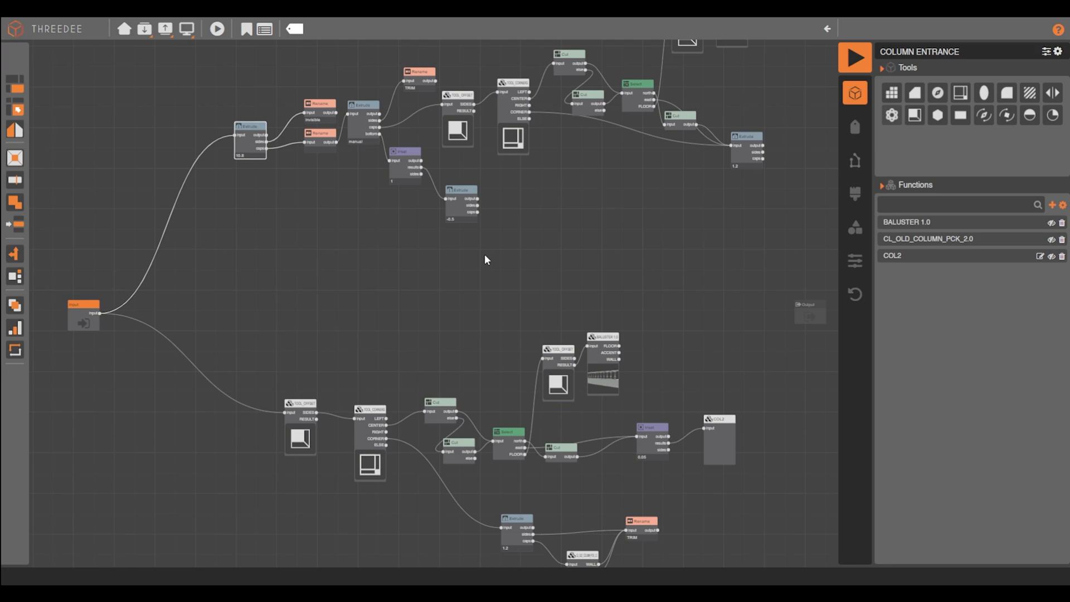
Lower the COLUMN_HIGH variable of the column function fed by the lower Extrude in COLUMN ENTRANCE.
scroll(479, 260, "down", 3)
double_click(551, 491)
left_click(519, 216)
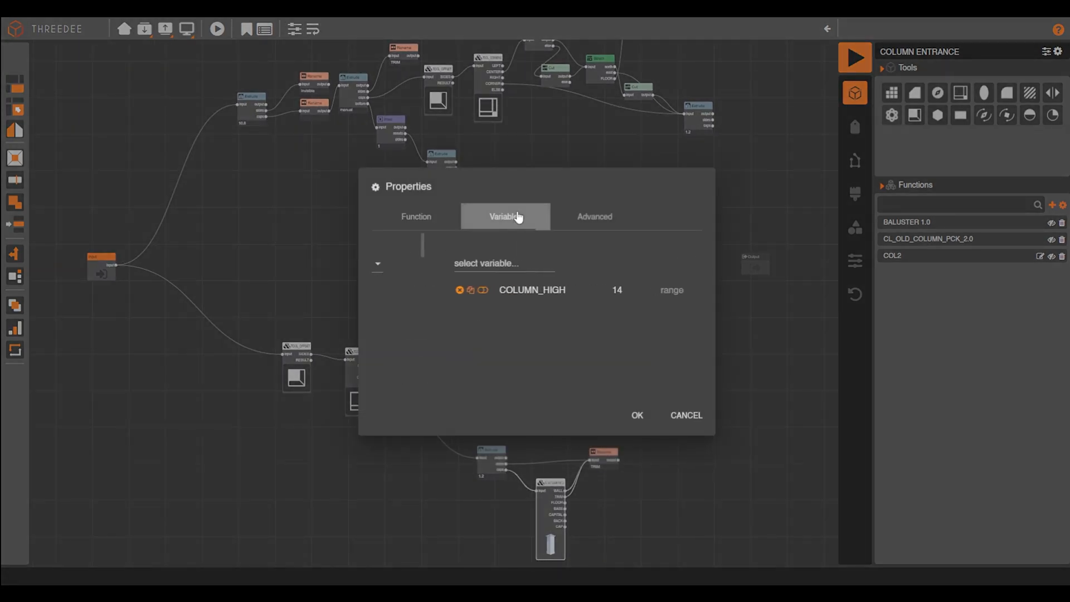
type("2")
left_click(637, 415)
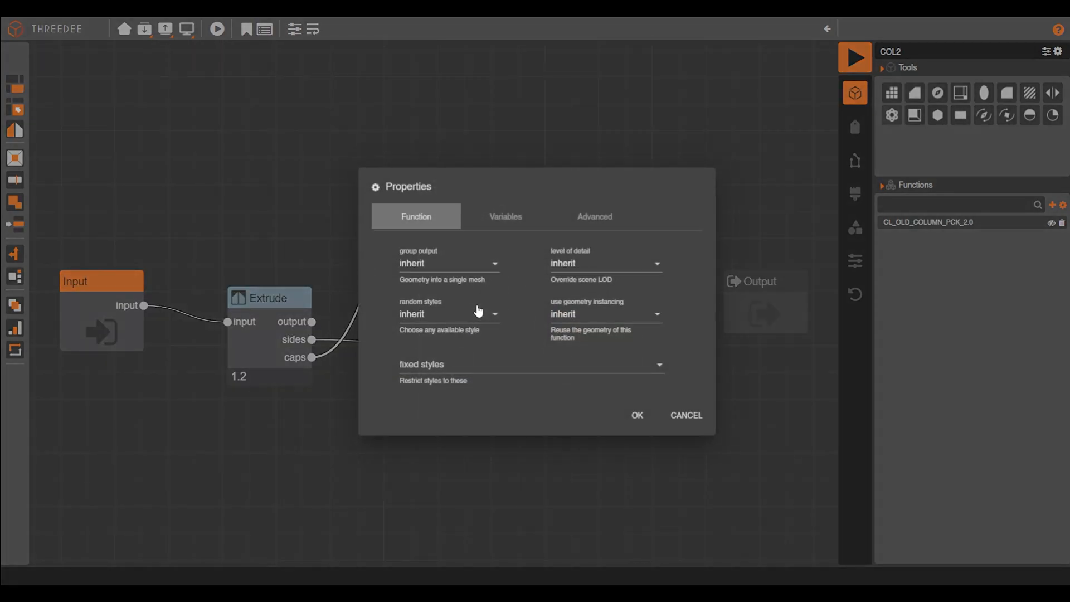
Set COLUMN_HIGH to 9.8 in the column function inside COL2.
left_click(546, 220)
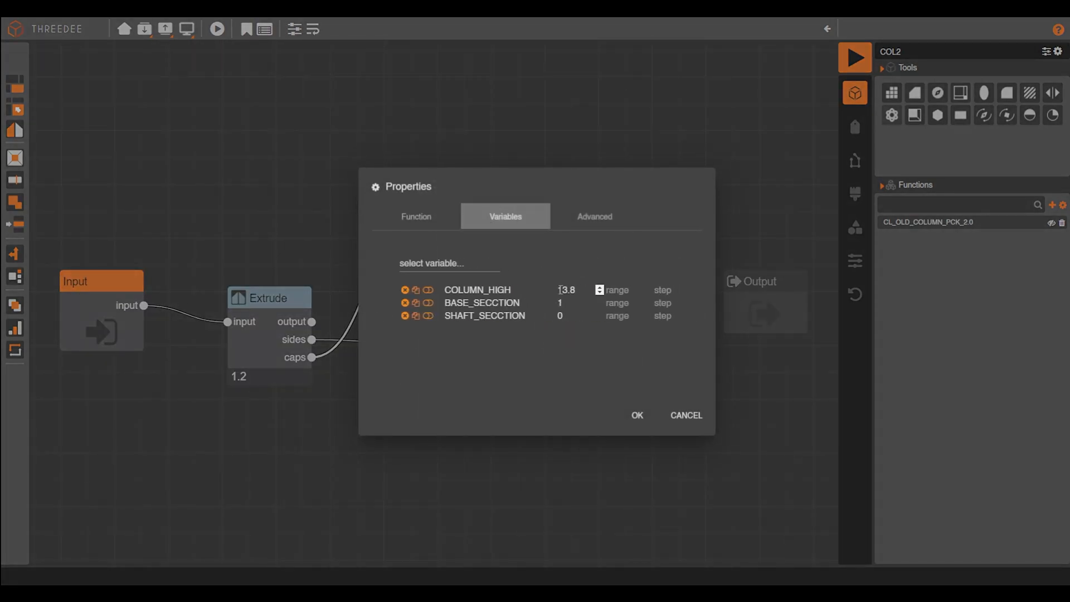
left_click_drag(559, 290, 567, 289)
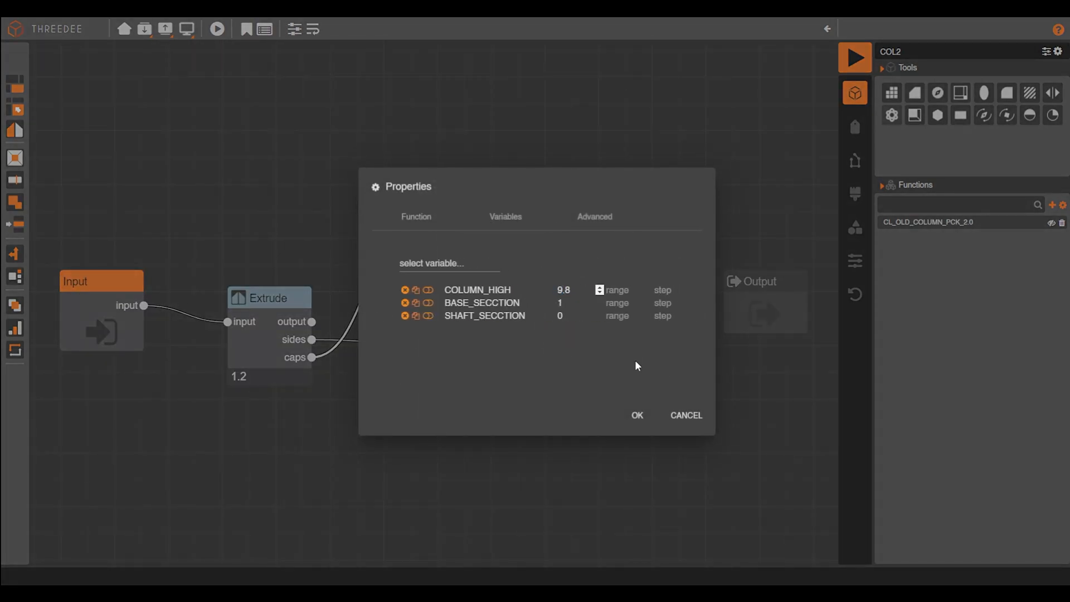
left_click(637, 415)
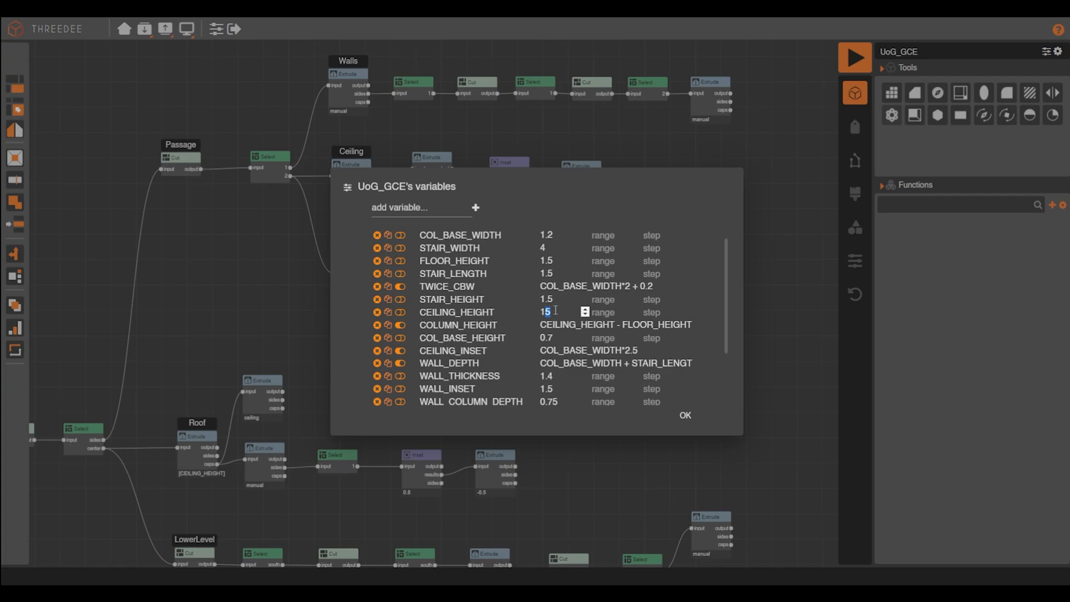
Change the CEILING_HEIGHT variable of the UoG_GCE function and return to the UoG_Video2 graph.
left_click(686, 415)
left_click(216, 29)
left_click(202, 54)
left_click(554, 449)
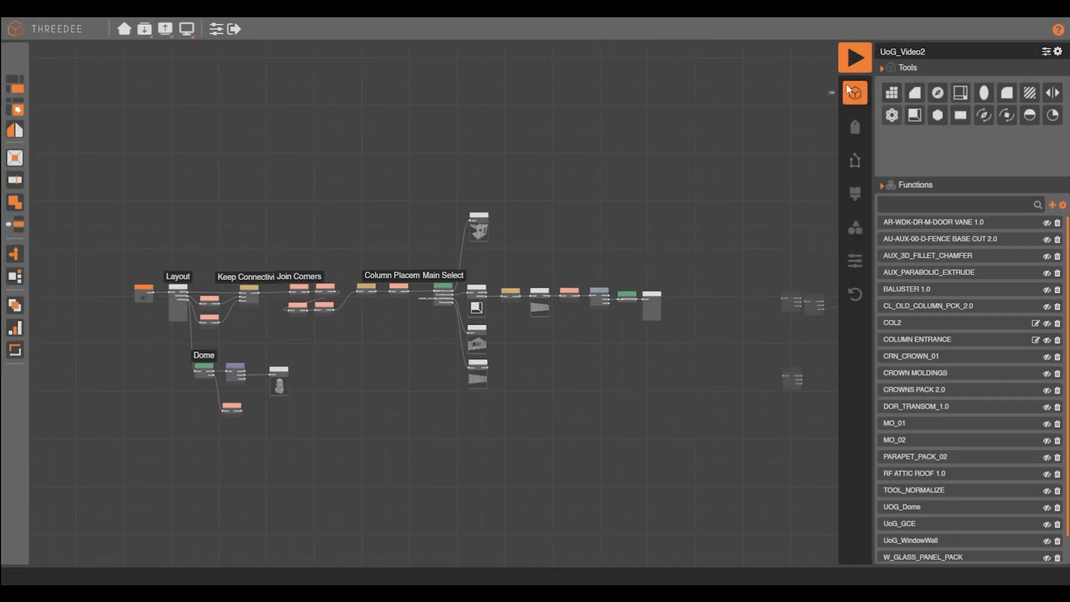
Render the building again and examine the column entrances and pediment roof against the surrounding storeys.
left_click(847, 82)
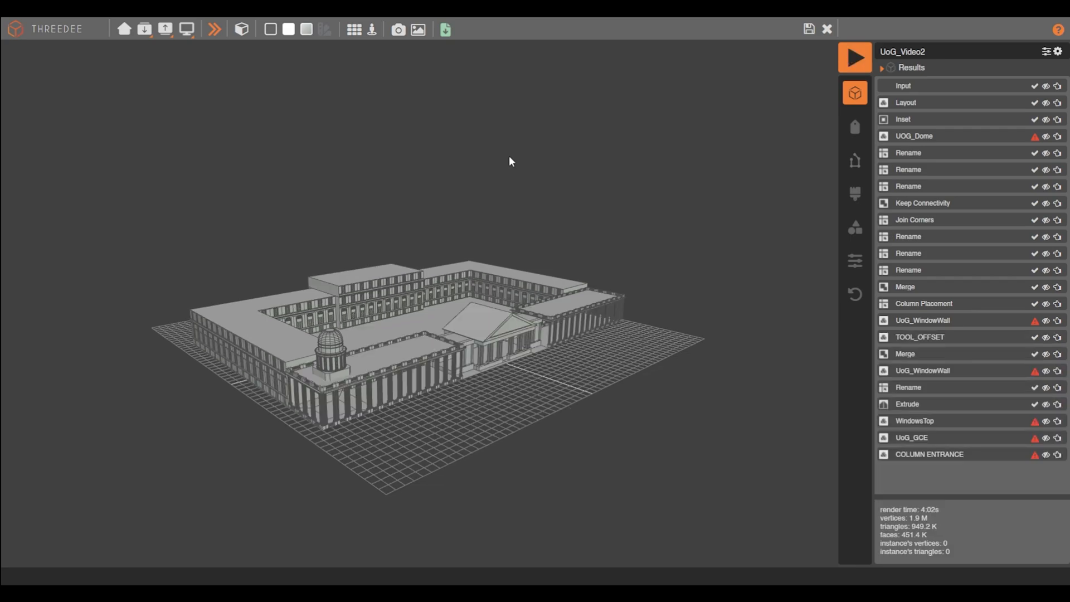
scroll(403, 244, "up", 5)
left_click_drag(427, 269, 451, 235)
scroll(580, 260, "down", 3)
left_click_drag(580, 260, 539, 292)
scroll(303, 282, "up", 3)
scroll(409, 263, "up", 3)
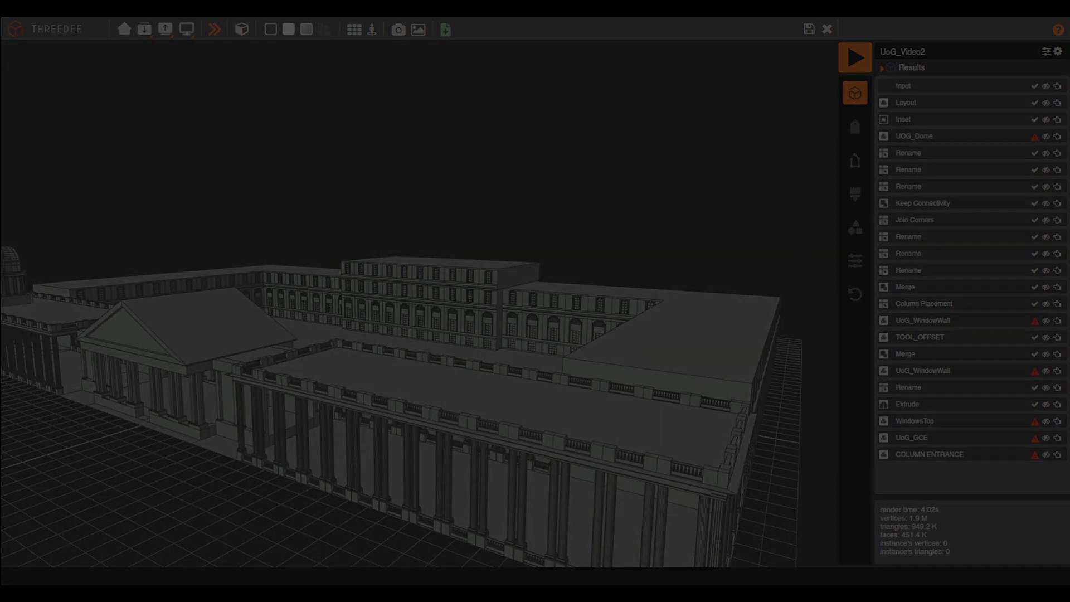